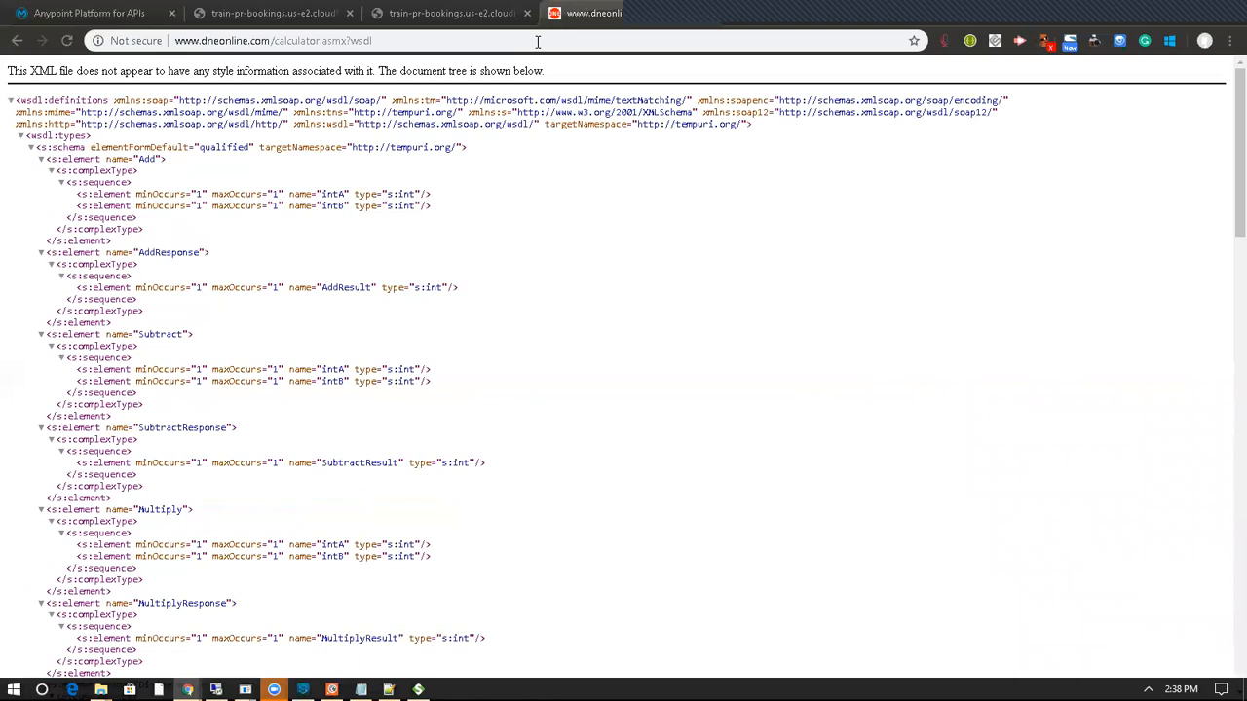
Reload the Anypoint API Manager page at its existing address.
click(103, 8)
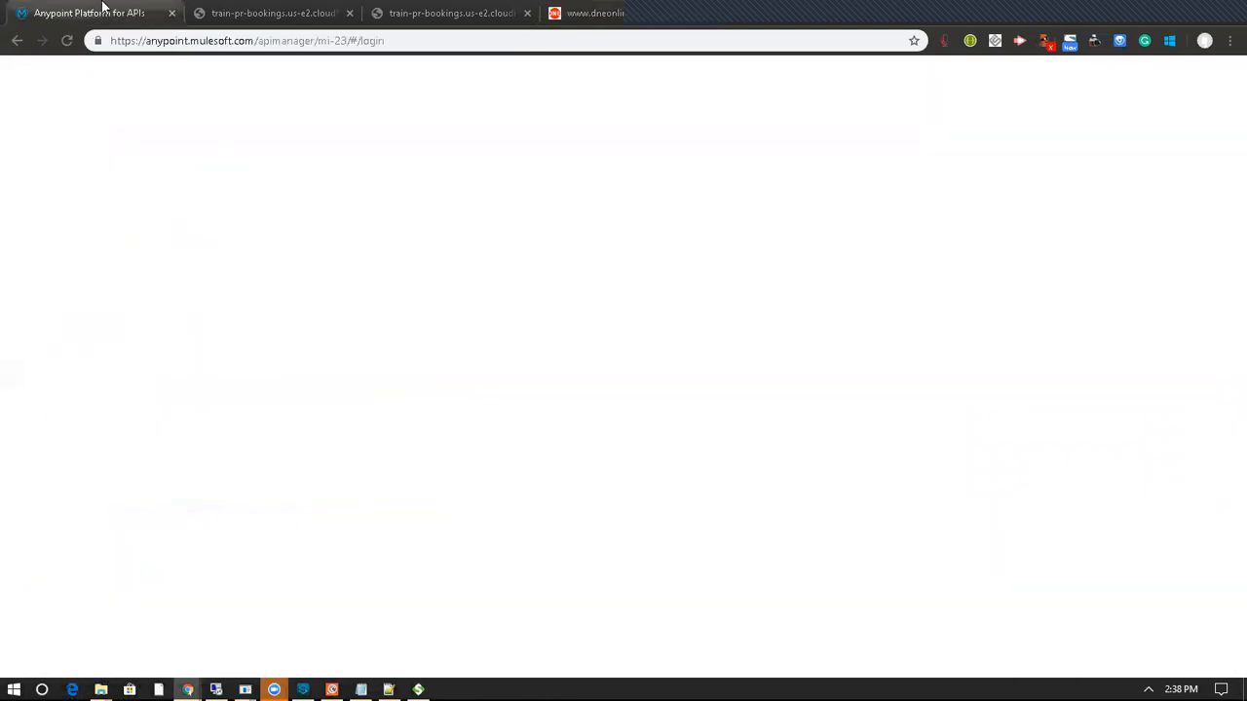
click(310, 41)
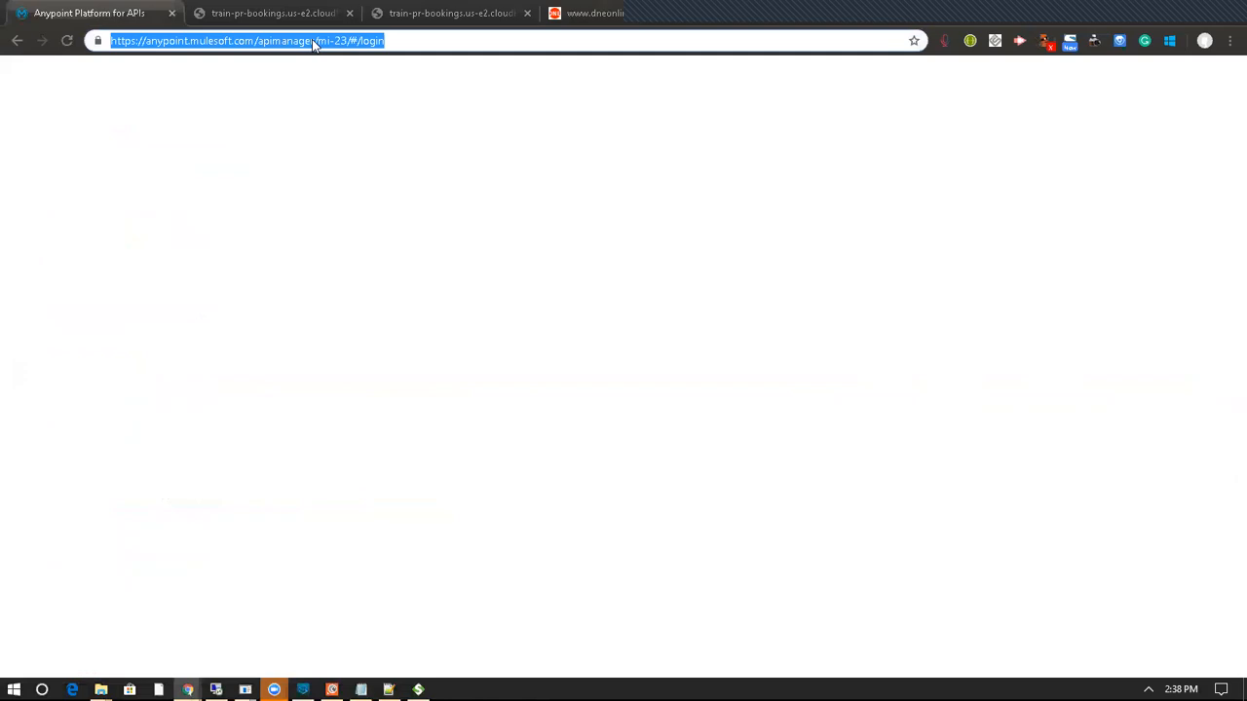
key(Return)
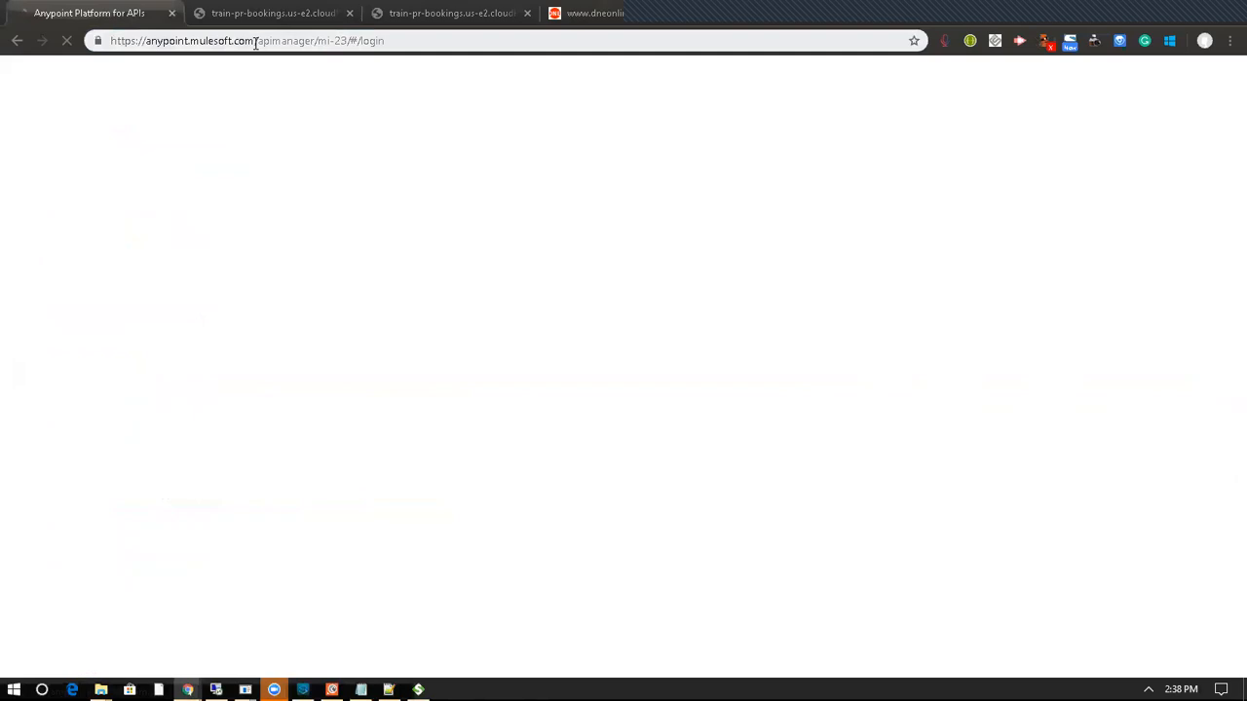
Switch to SoapUI, where the calculator project's Add request is open.
key(alt+Tab)
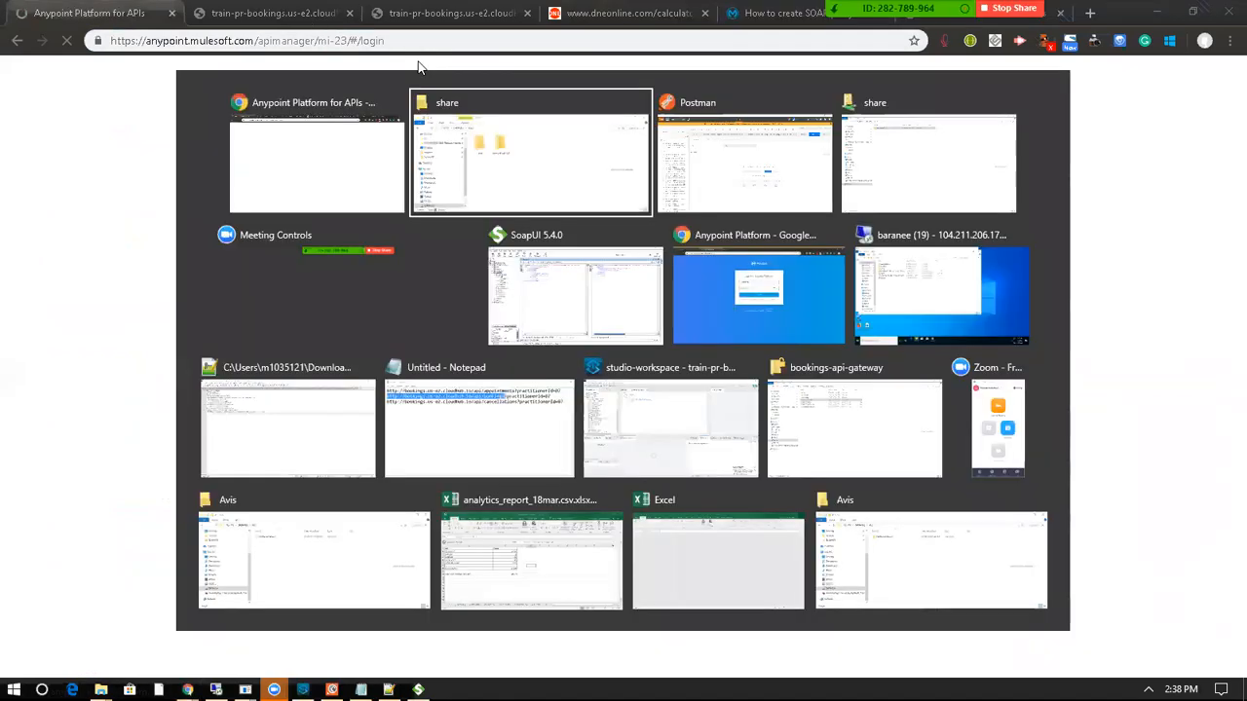
key(alt+Tab)
key(alt+Tab)
key(alt+Tab)
key(alt+Tab)
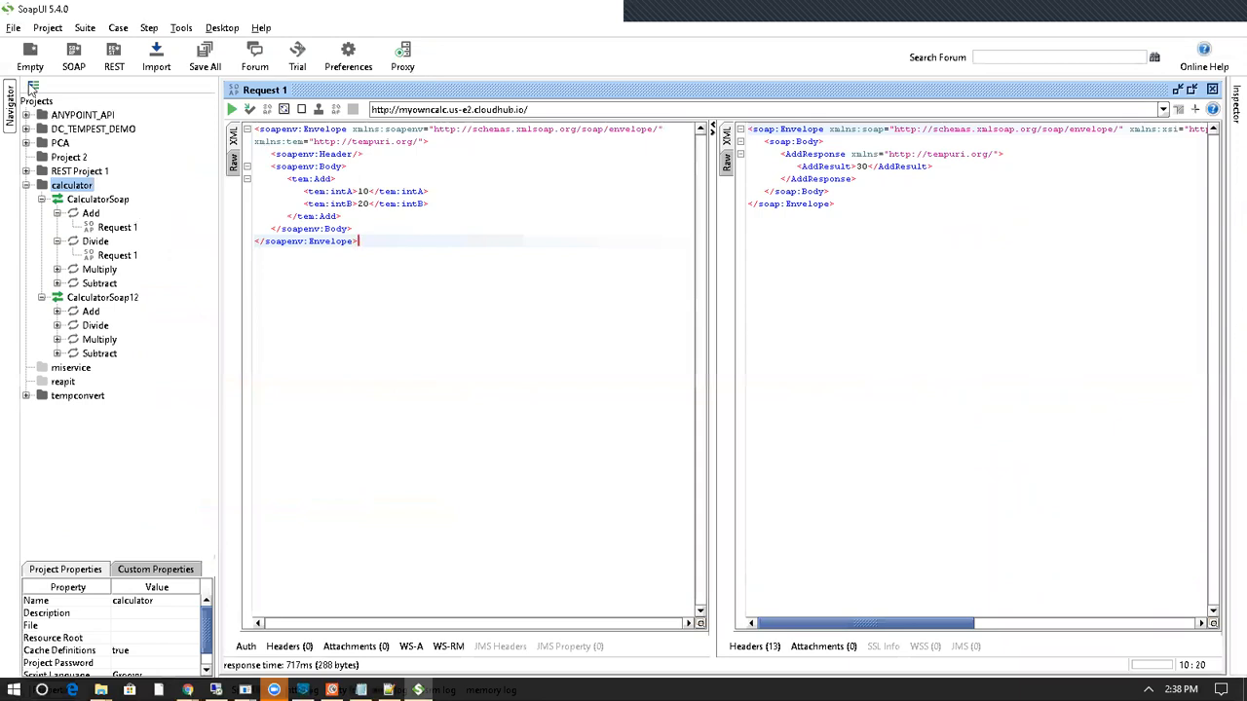
key(alt+f)
click(13, 29)
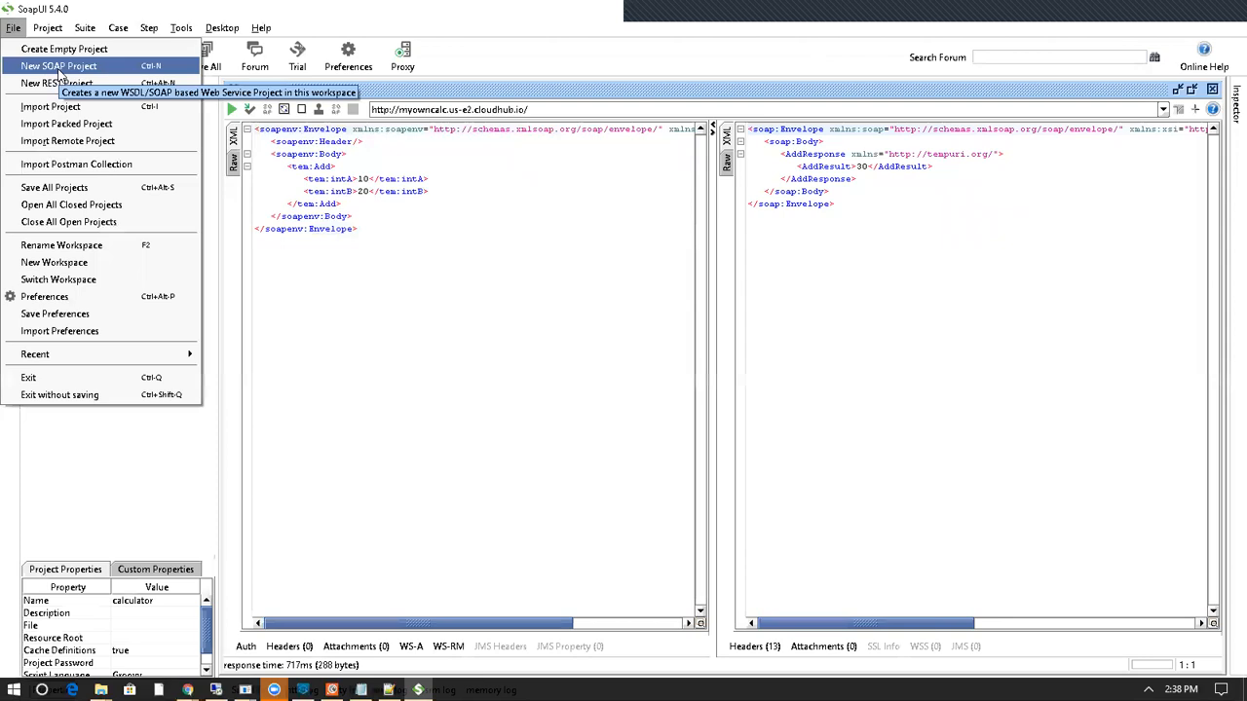
click(48, 78)
click(627, 357)
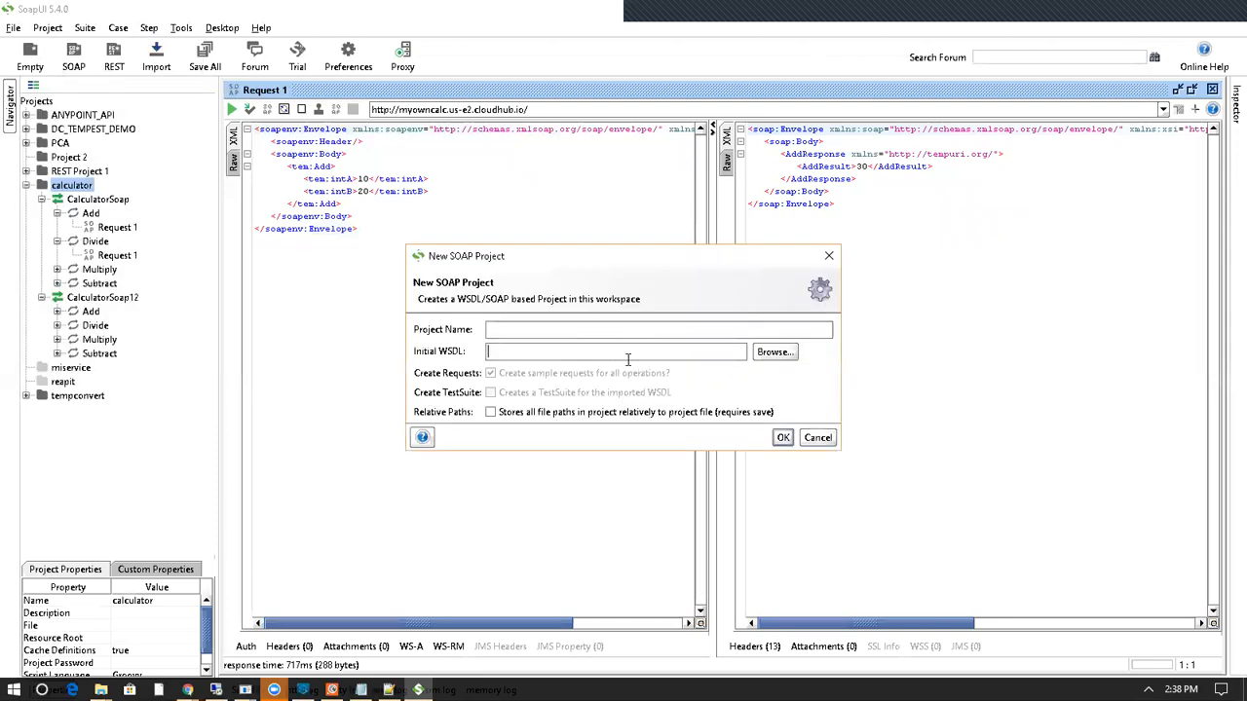
key(alt+Tab)
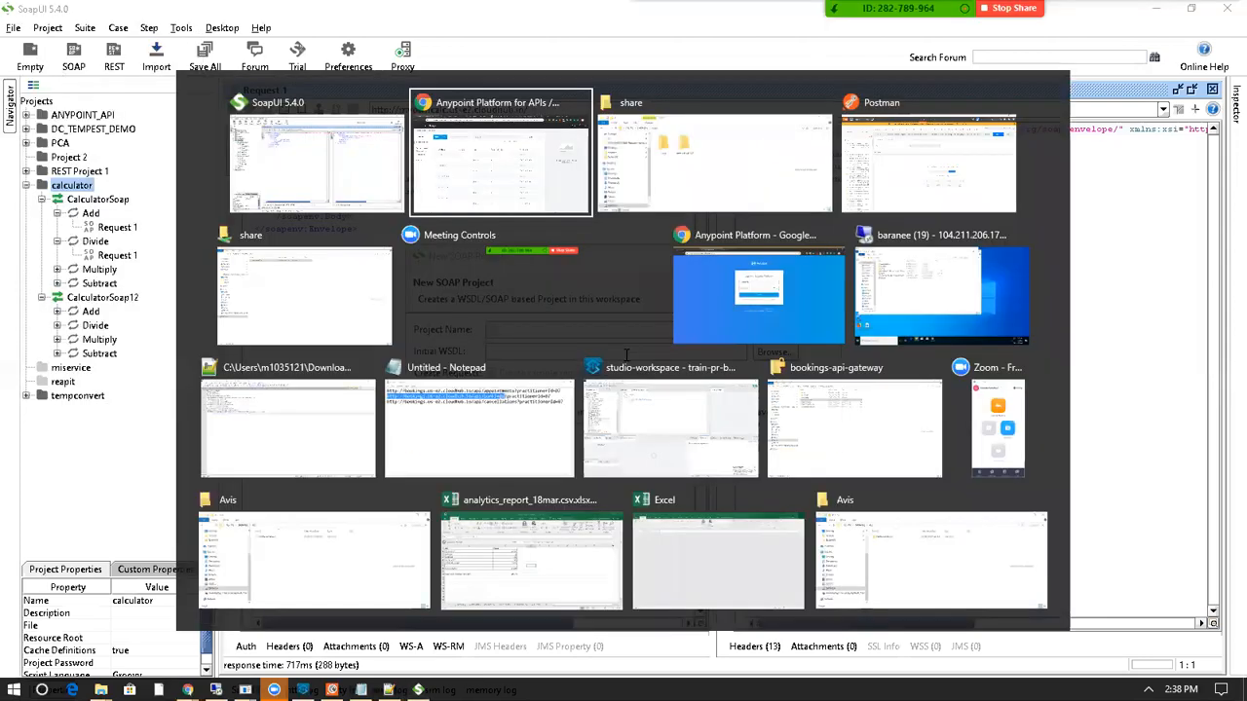
click(413, 14)
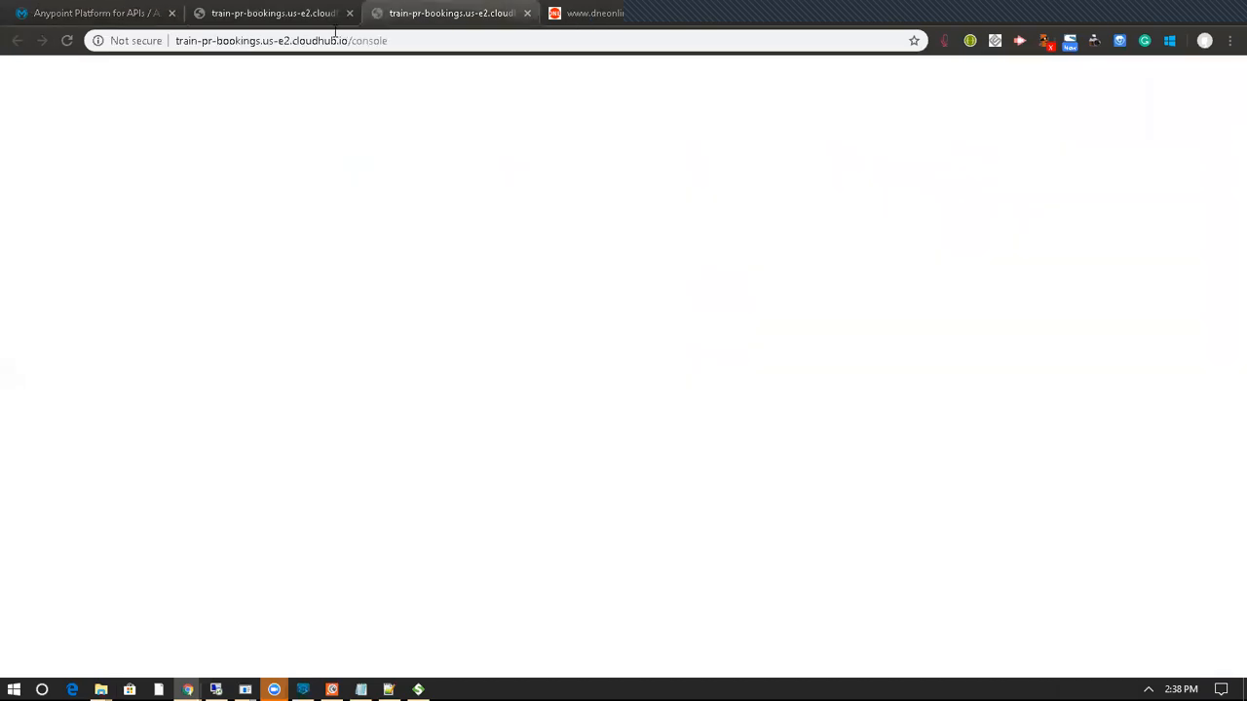
click(294, 10)
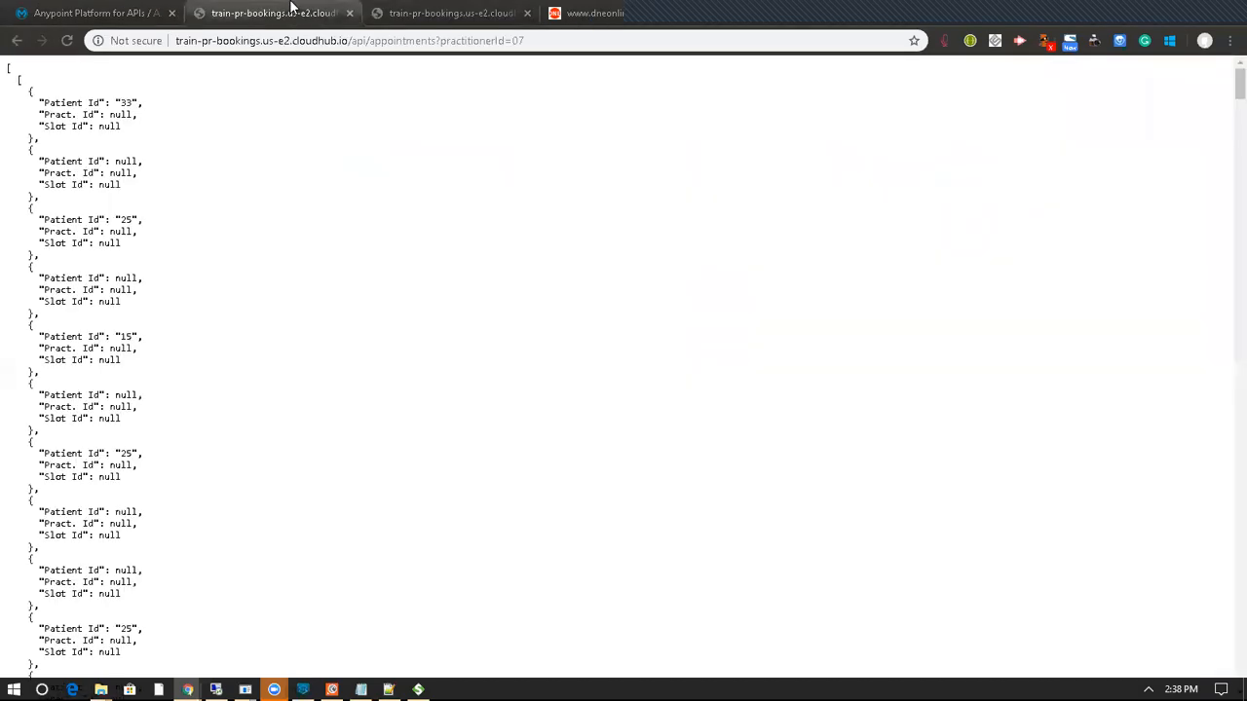
click(596, 12)
click(558, 39)
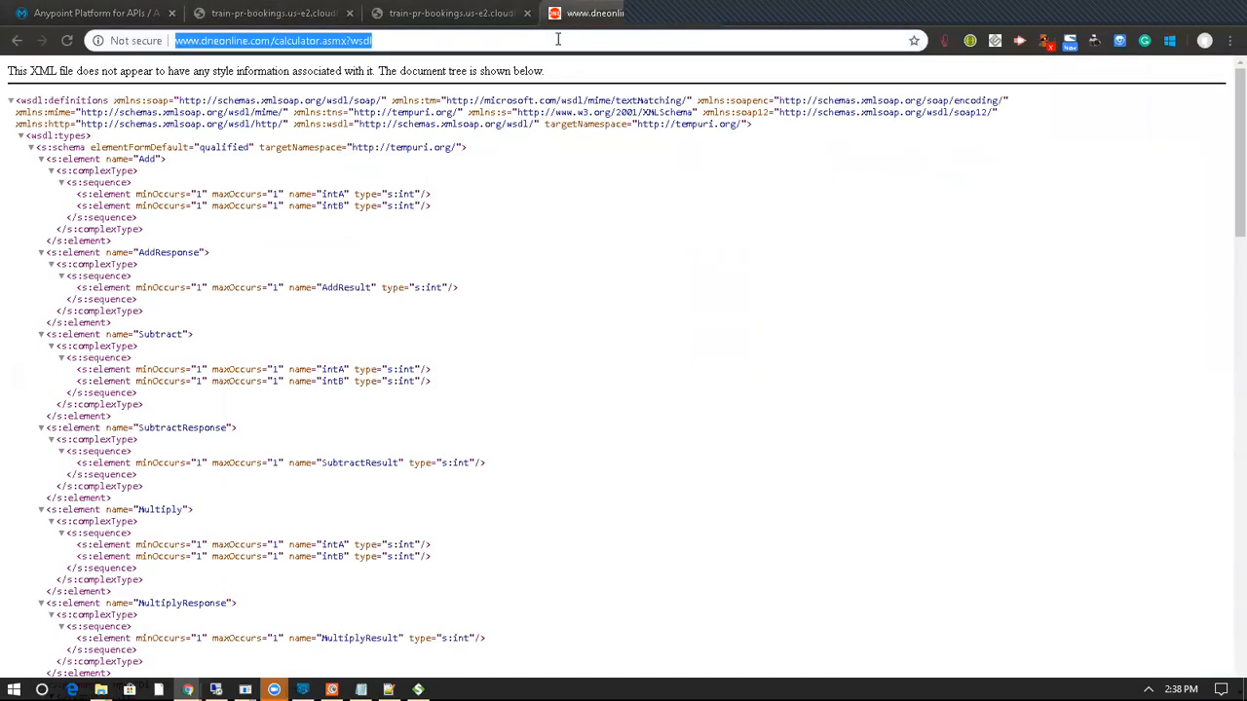
key(ctrl+c)
key(alt+Tab)
key(ctrl+v)
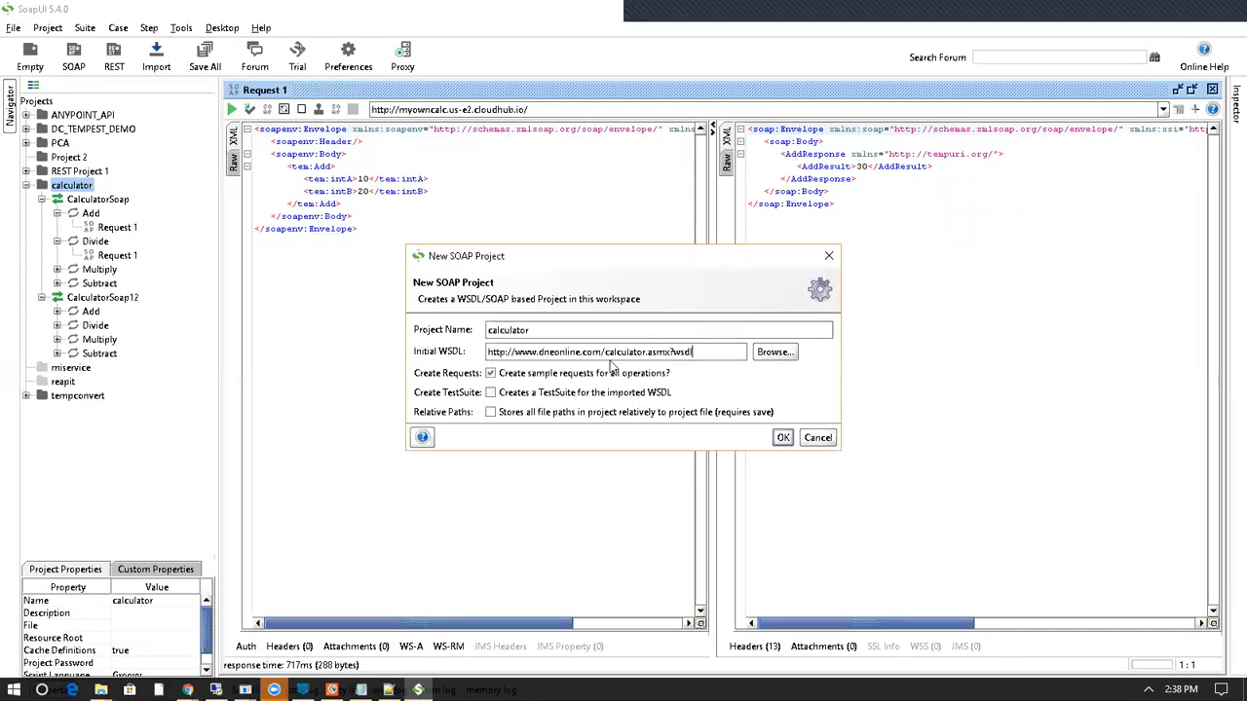
key(Return)
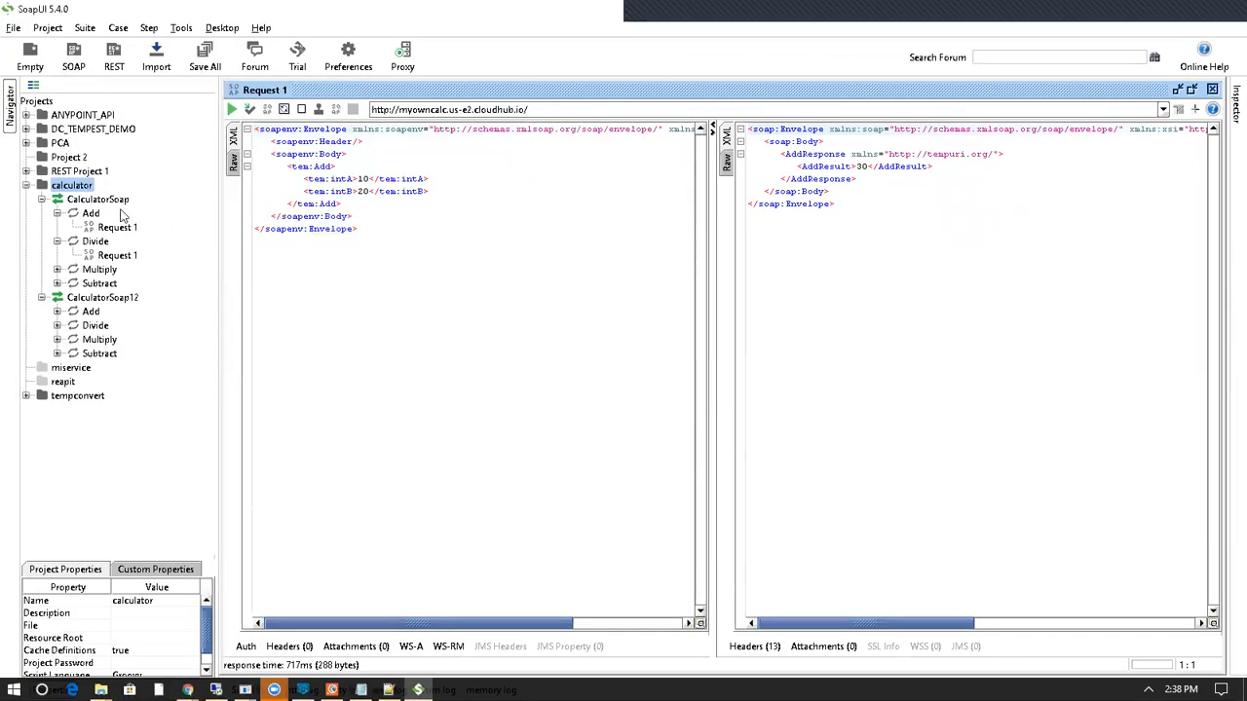
click(309, 190)
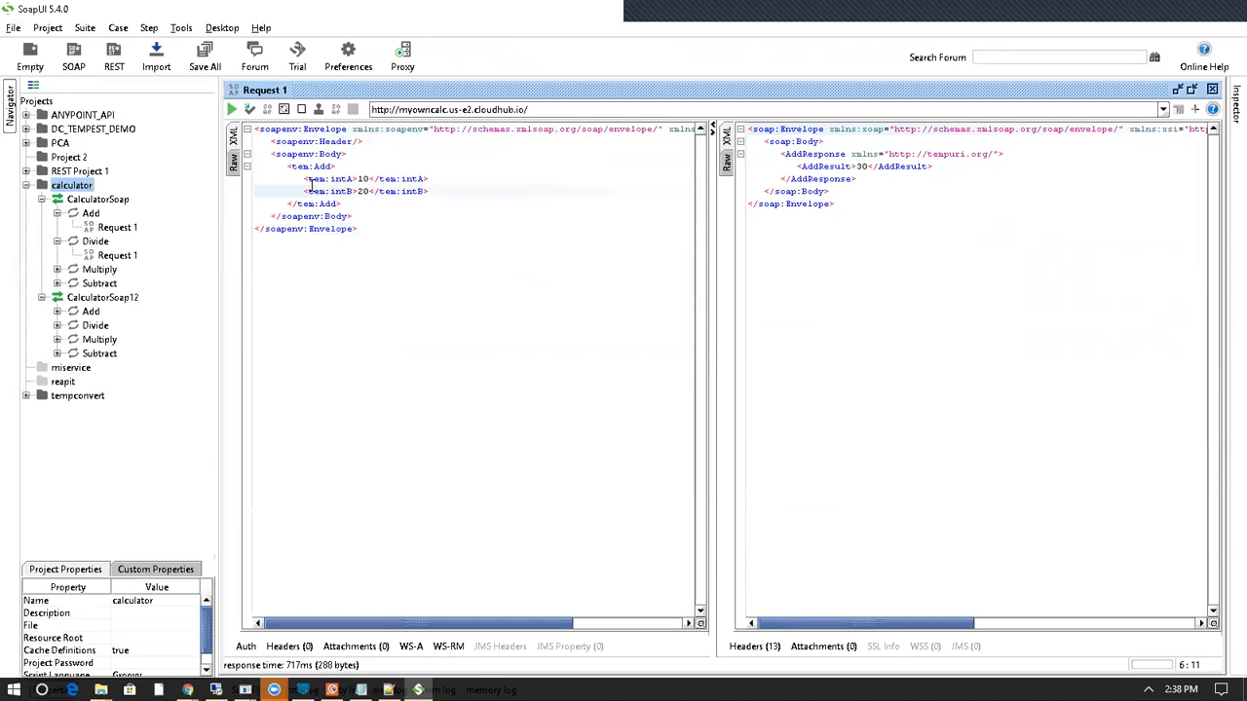
click(232, 110)
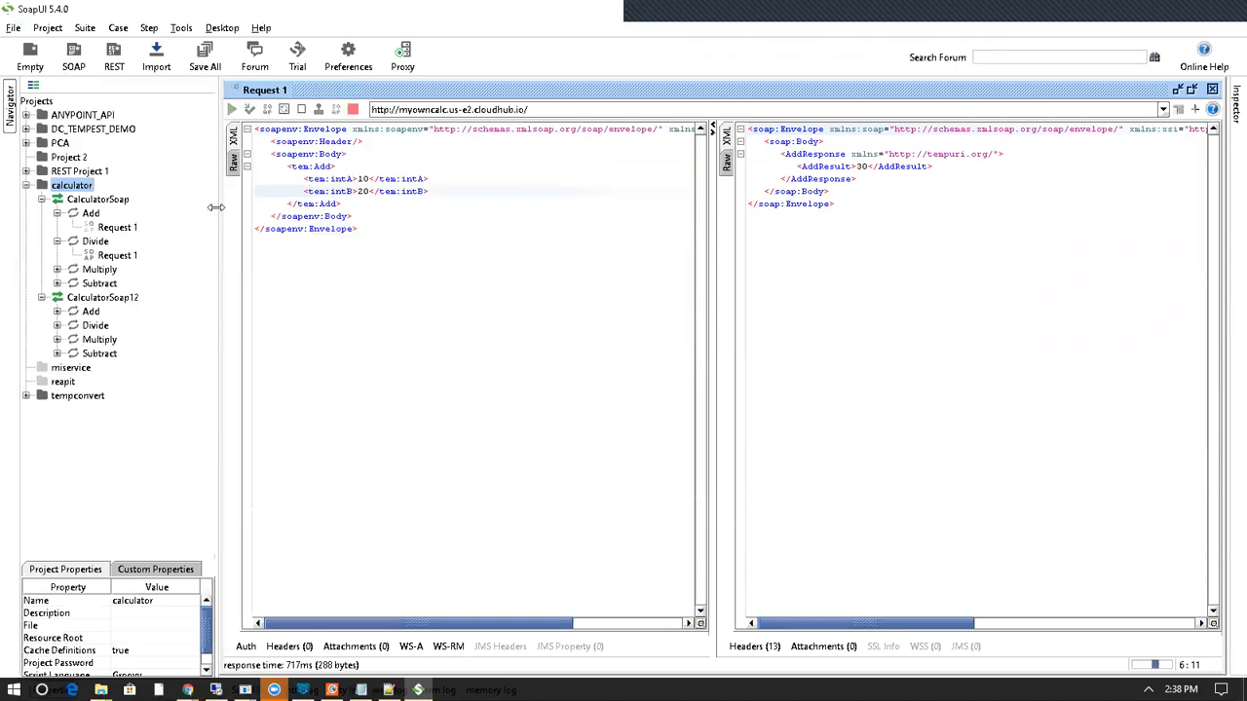
click(58, 269)
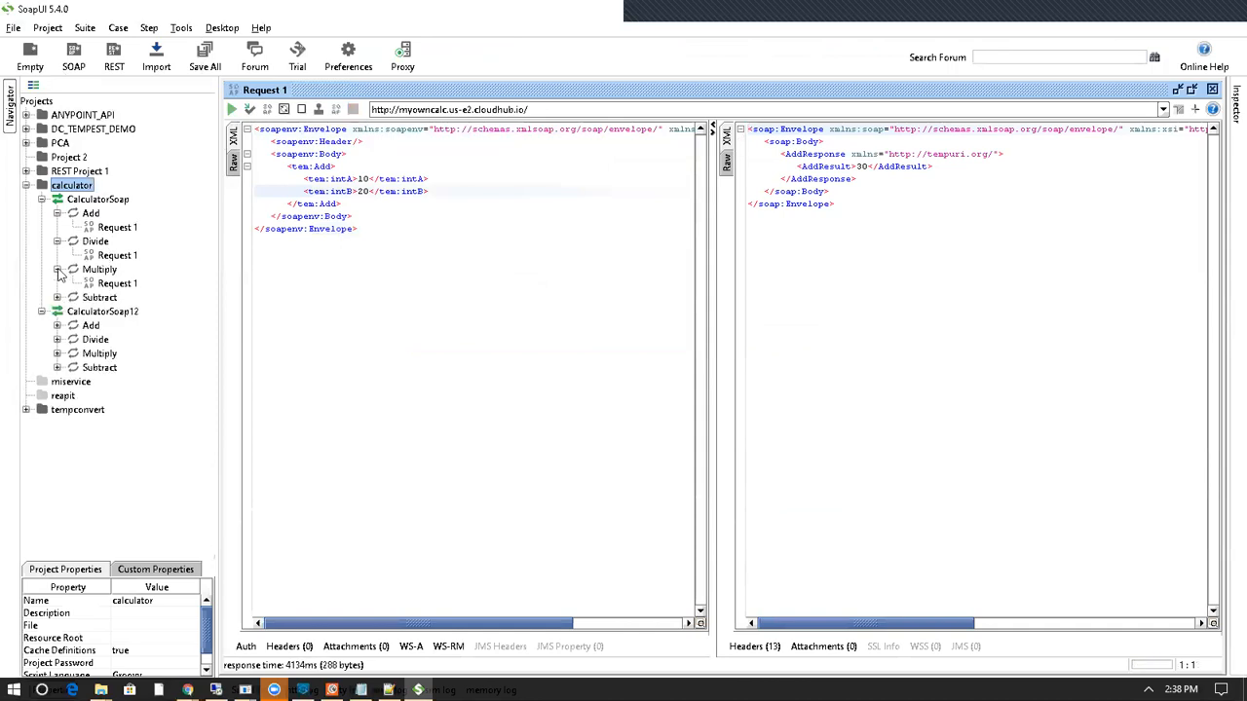
double_click(109, 284)
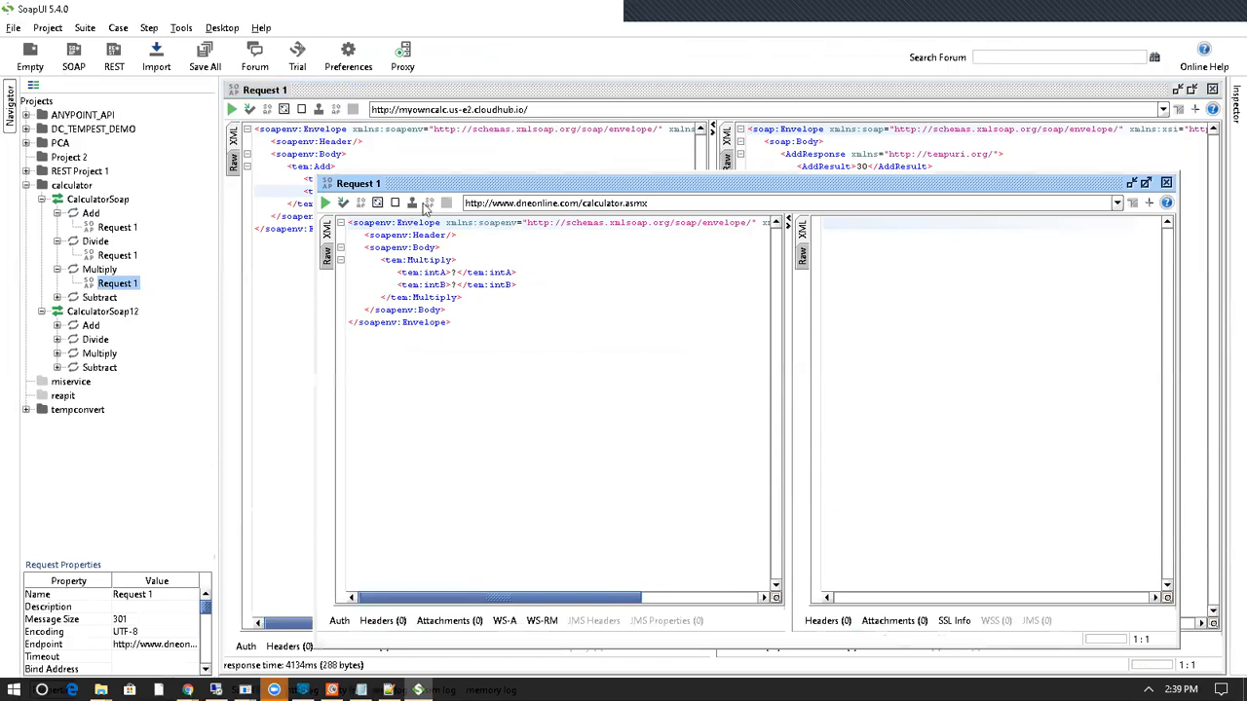
click(542, 109)
drag(542, 109, 362, 110)
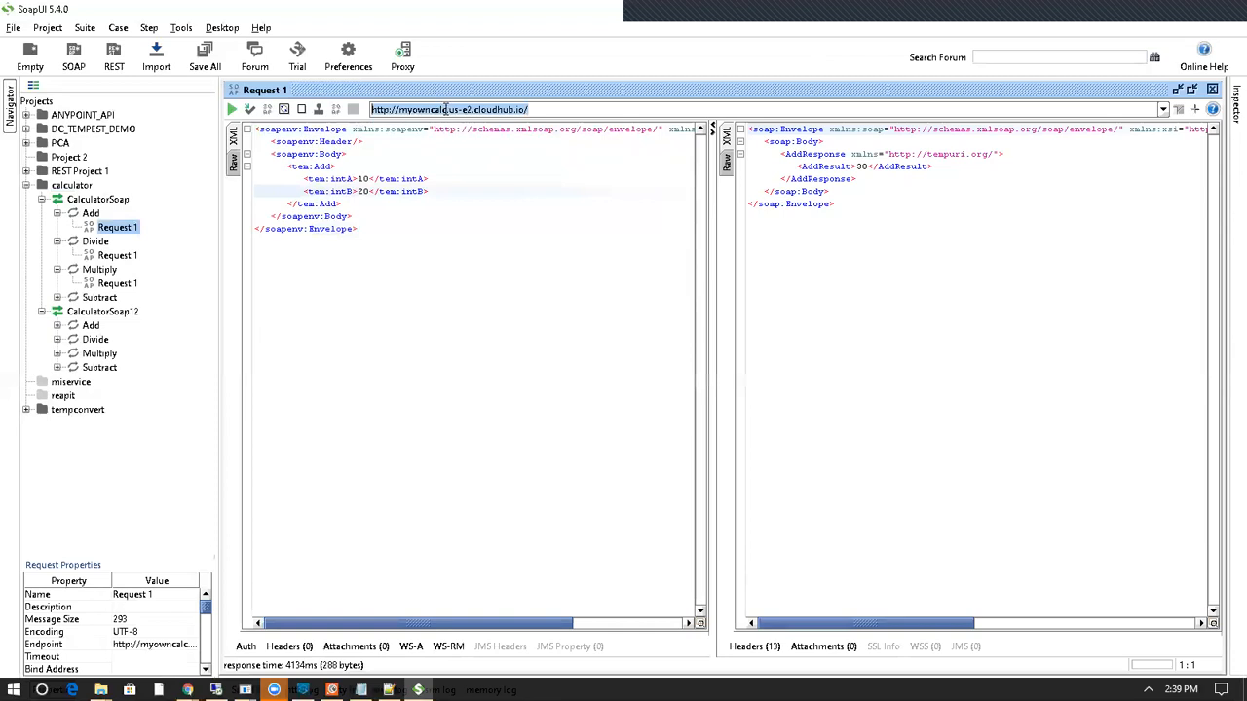
double_click(117, 284)
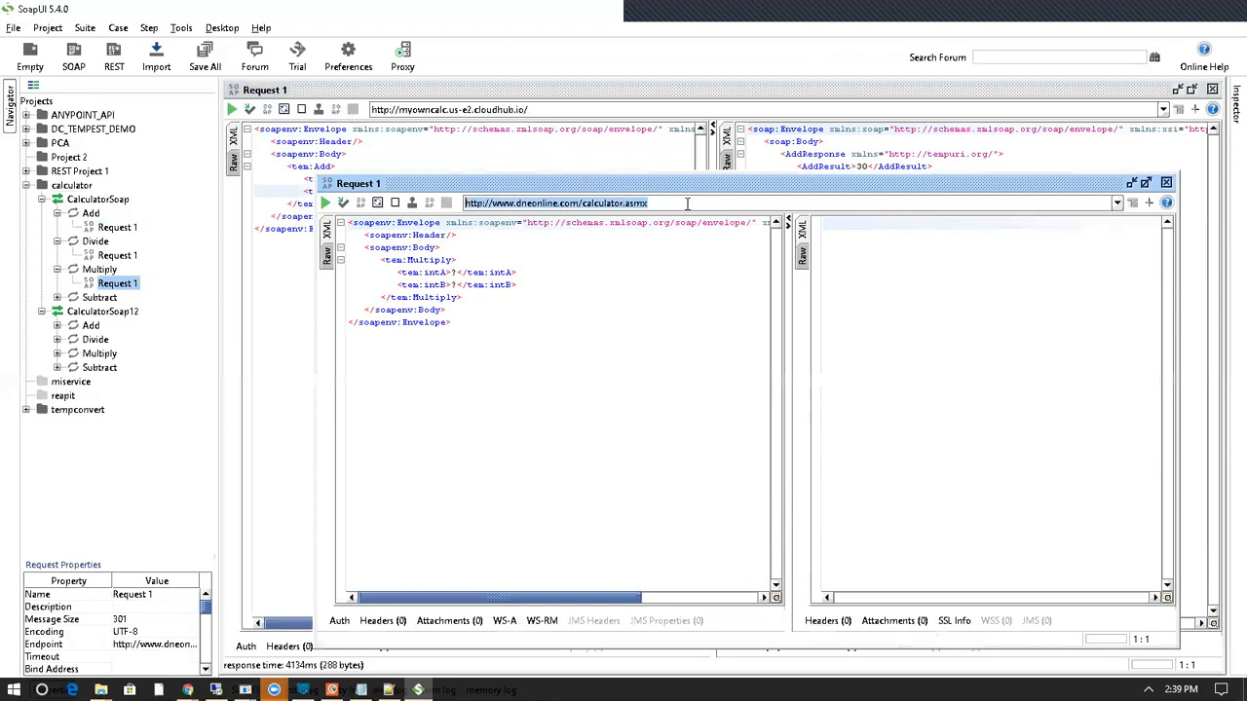
click(578, 110)
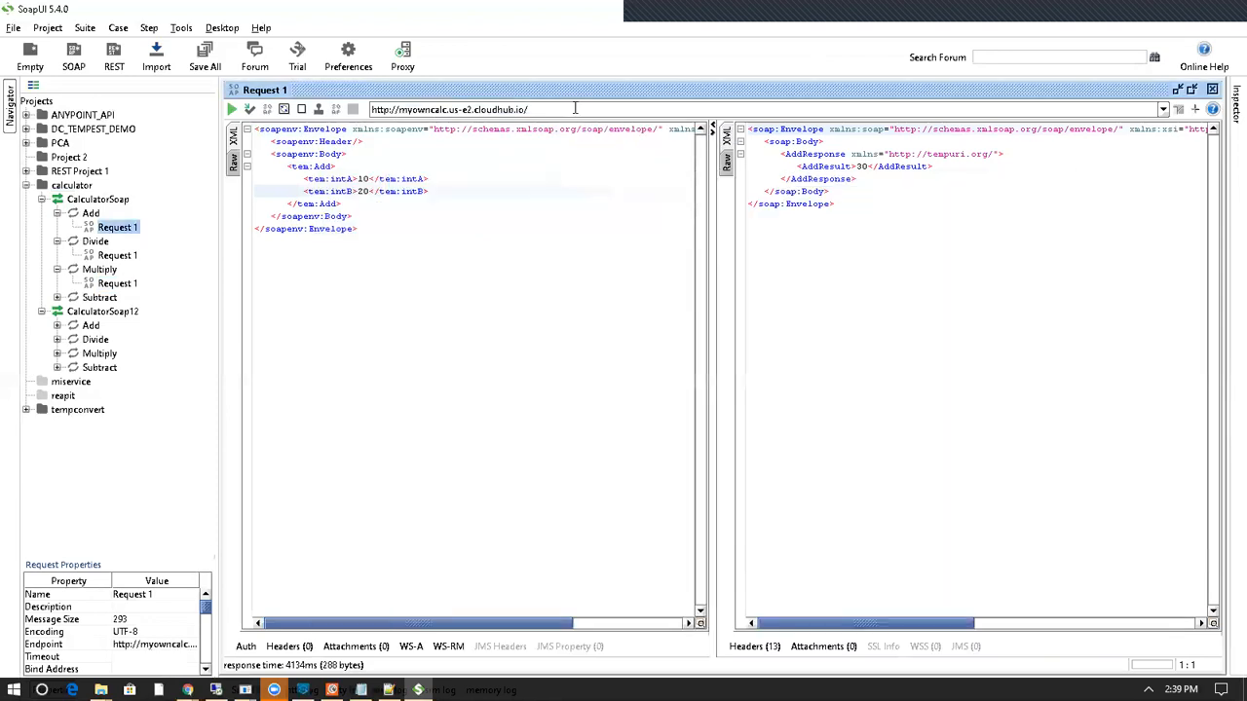
click(848, 248)
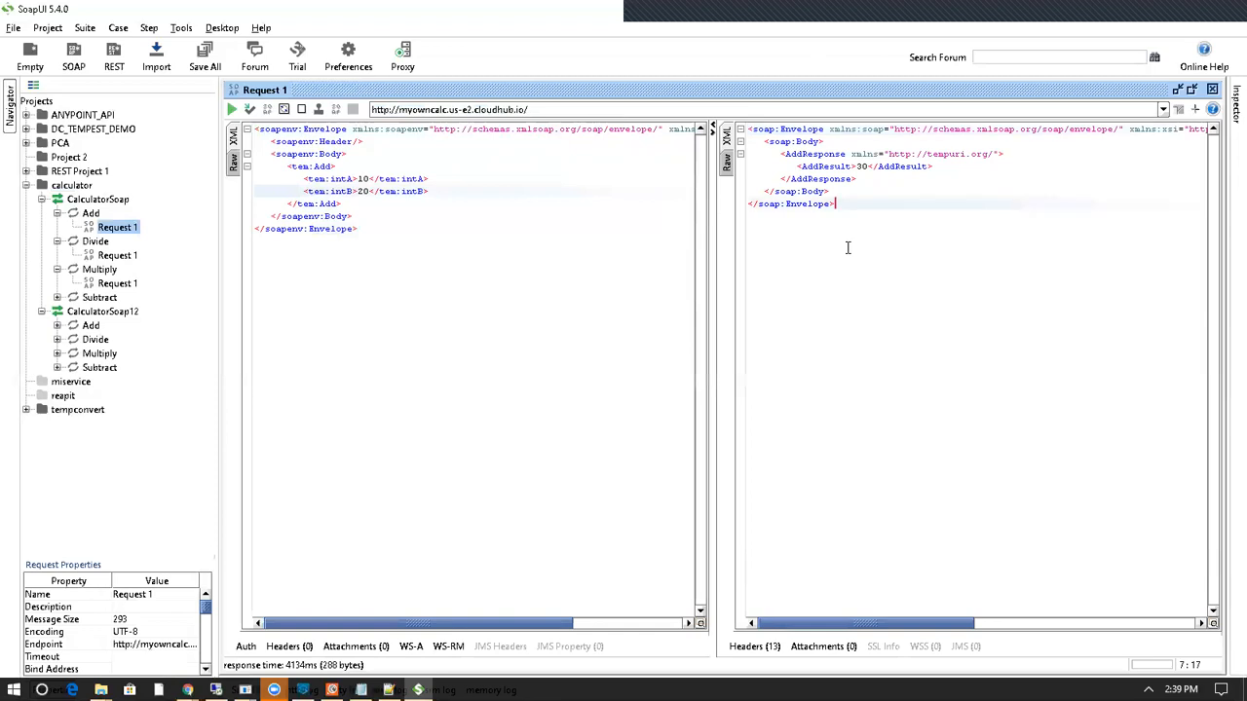
click(560, 227)
Switch to API Manager in the browser and start creating a new API with the asset name myowncalc.
key(alt+Tab)
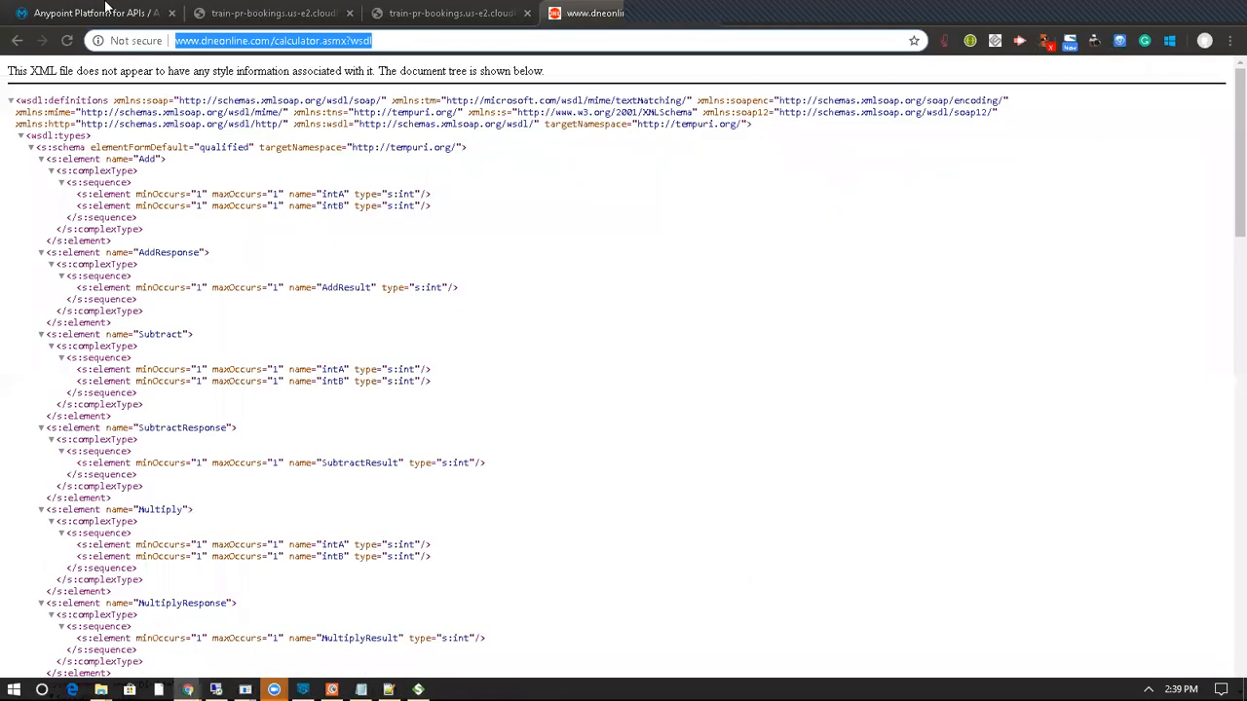
click(106, 6)
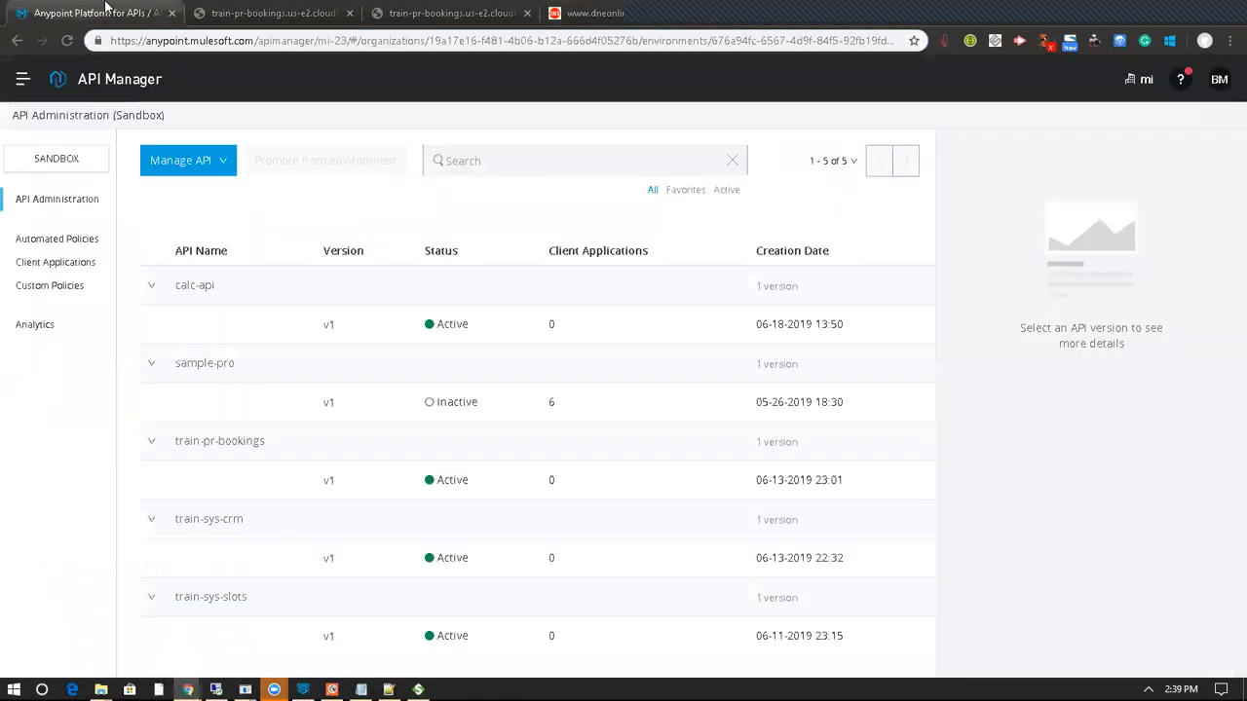
click(216, 160)
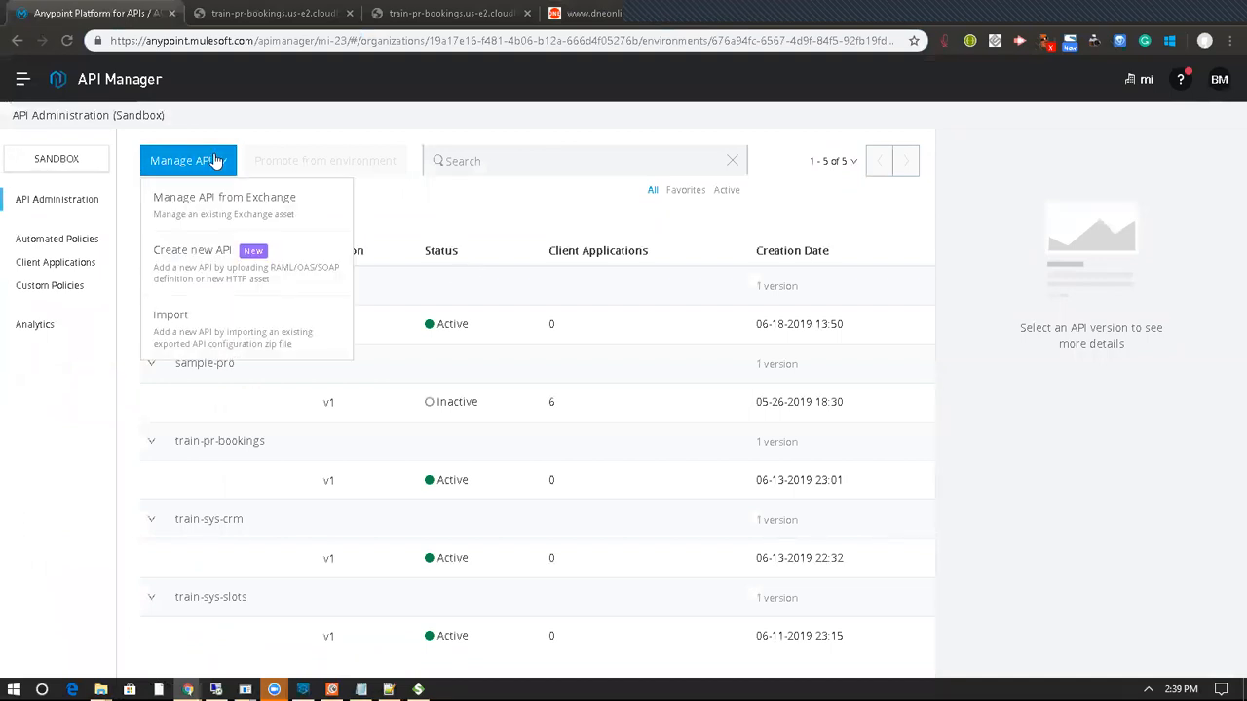
click(207, 256)
click(331, 210)
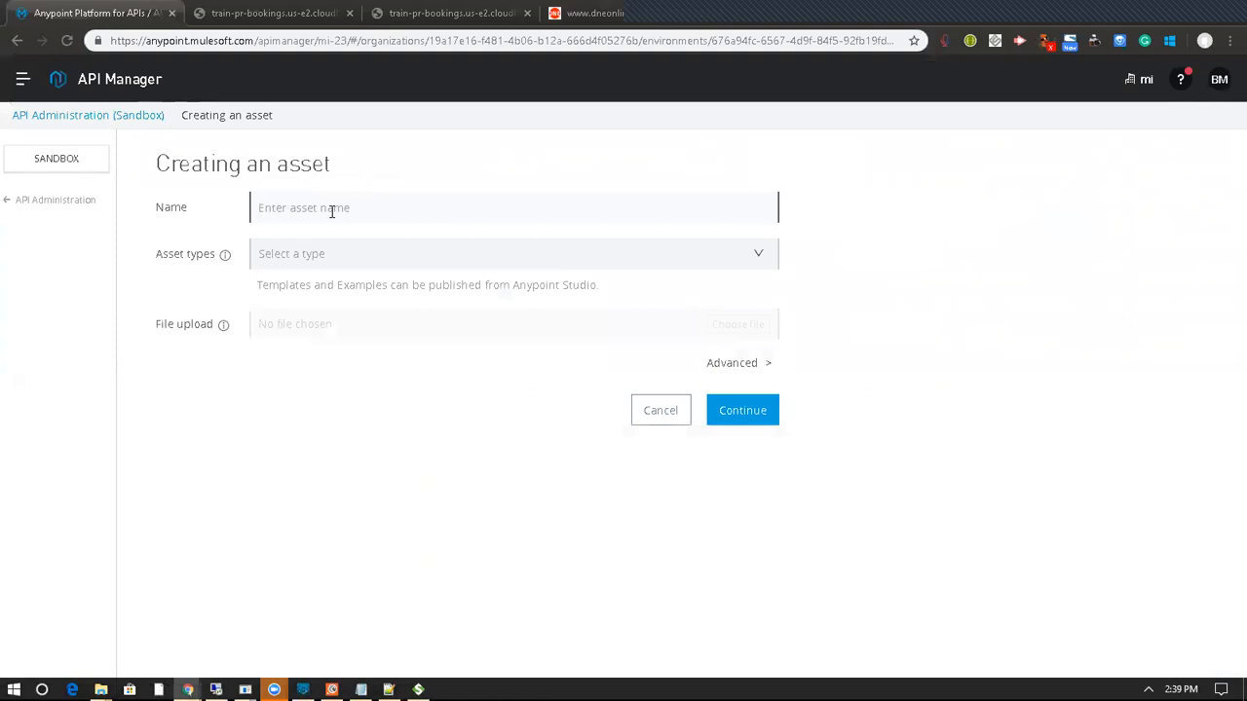
text(calc)
key(ctrl+a)
text(myowncalc)
click(730, 254)
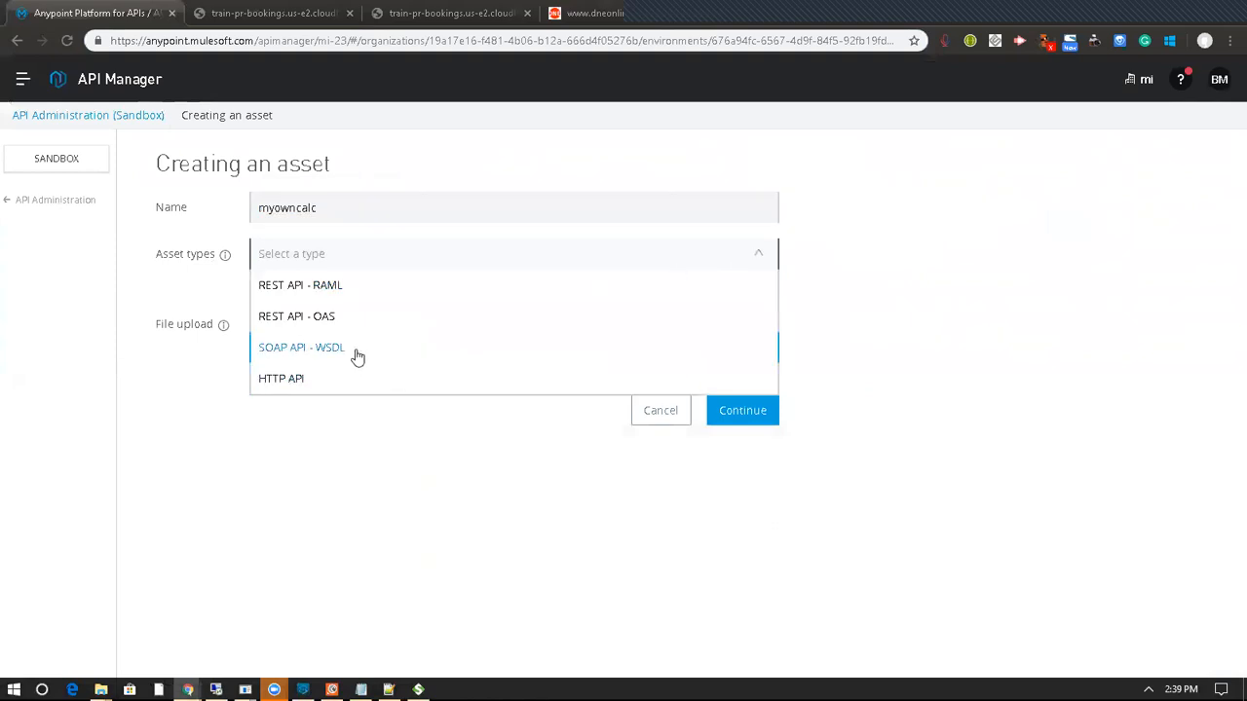
click(358, 357)
click(740, 402)
click(537, 314)
key(ctrl+v)
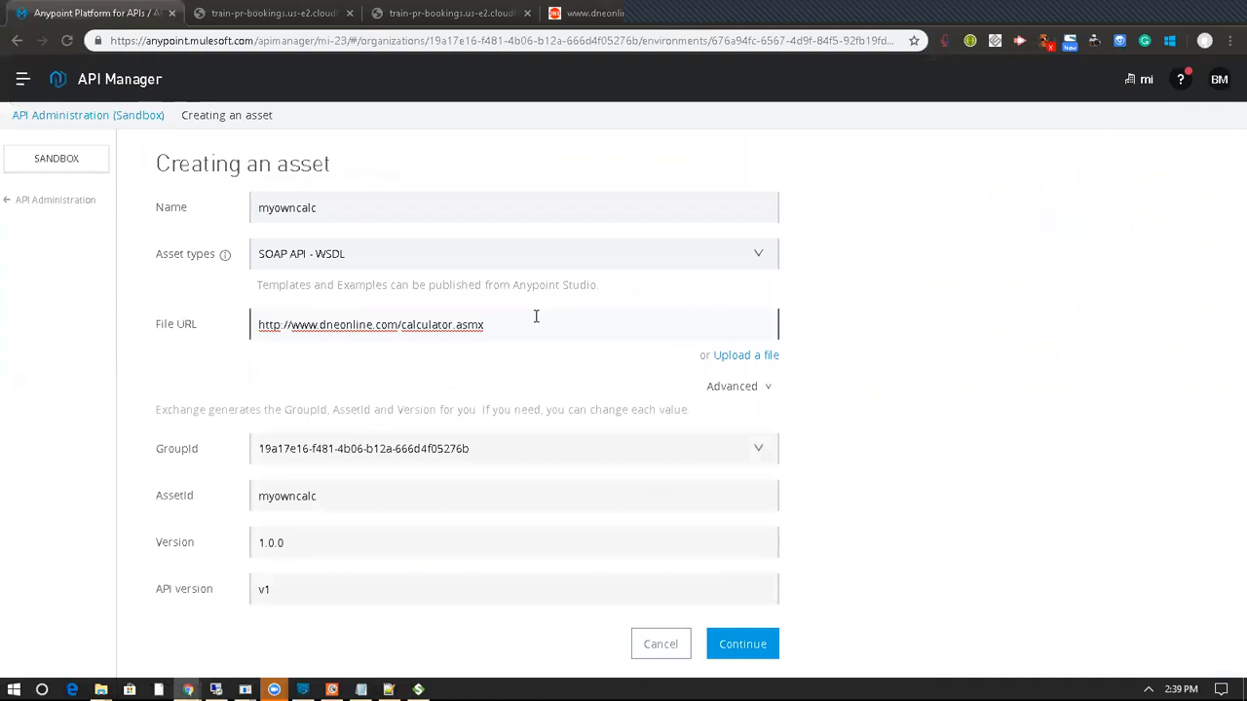
text(Wsdl)
key(BackSpace)
text(wsdl)
click(744, 643)
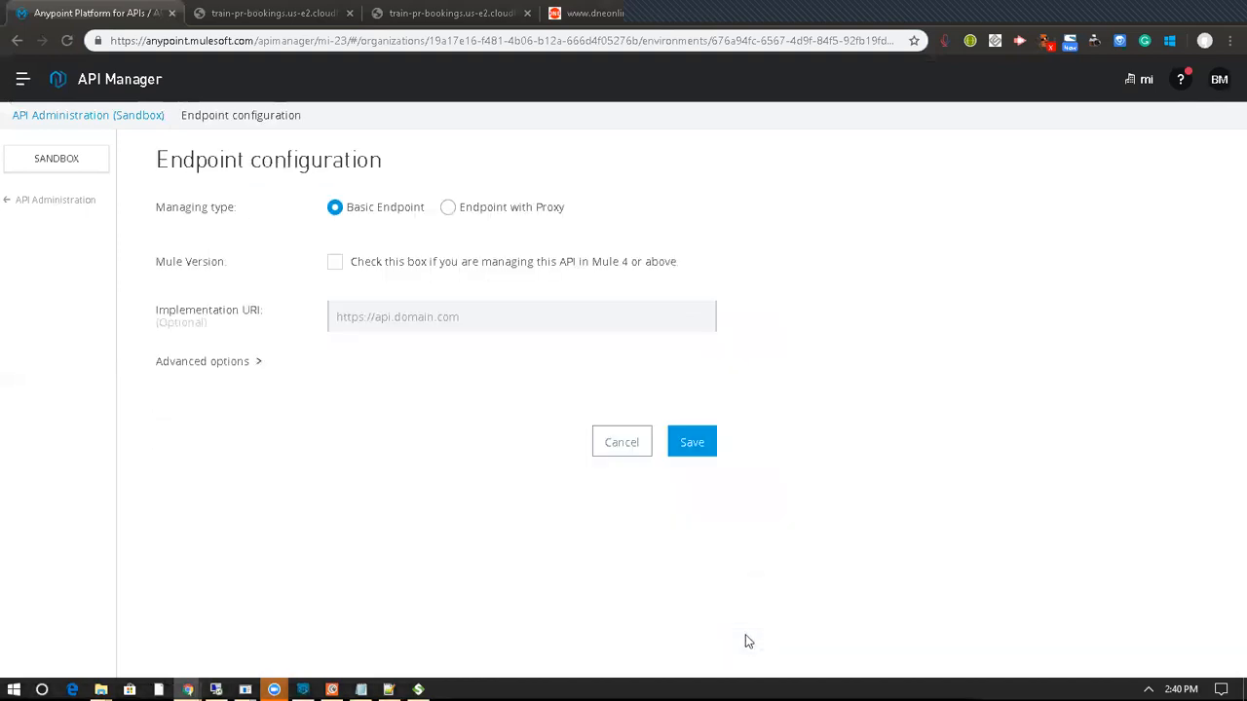
Configure the API as an Endpoint with Proxy, with Hybrid as the deployment target and Mule 4 or above enabled.
click(450, 209)
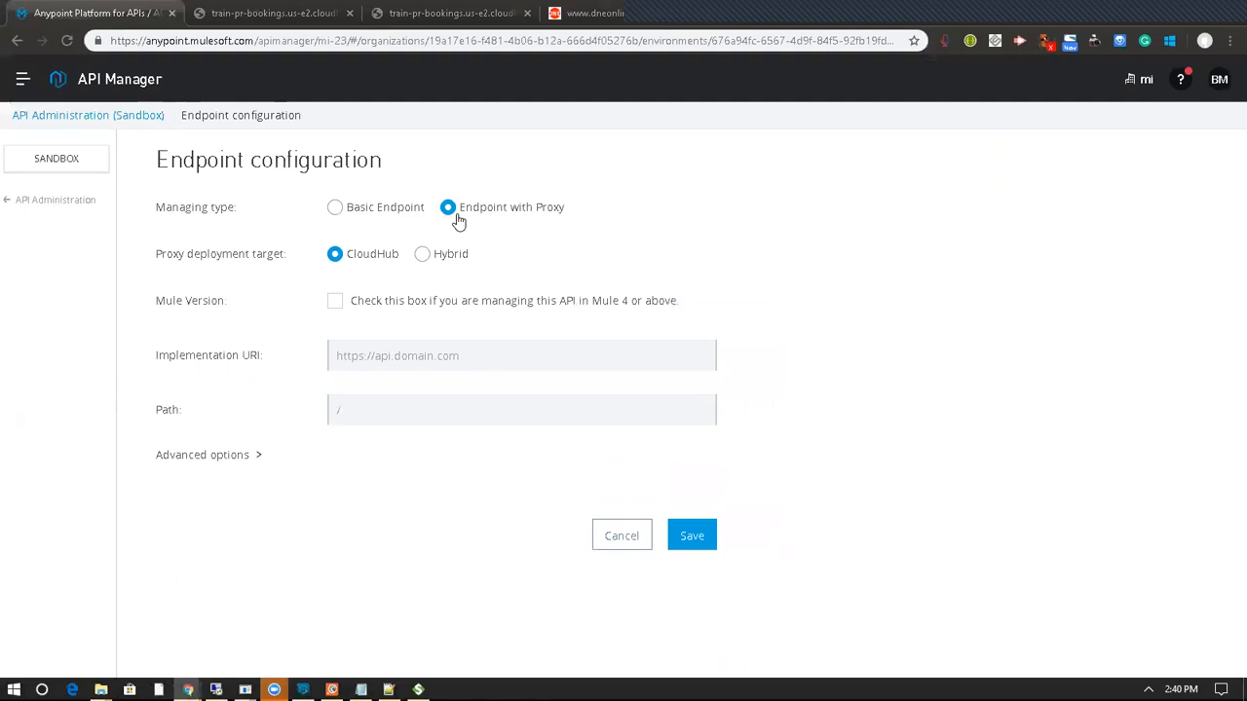
click(427, 257)
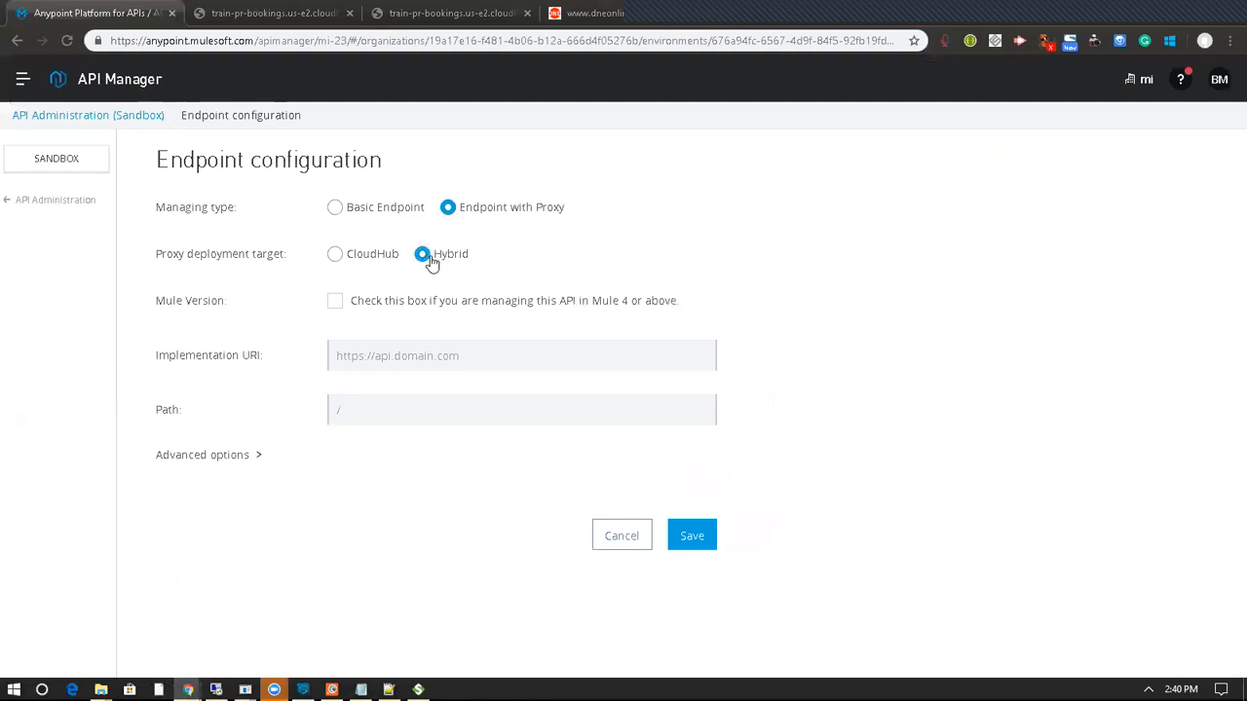
click(337, 305)
click(476, 357)
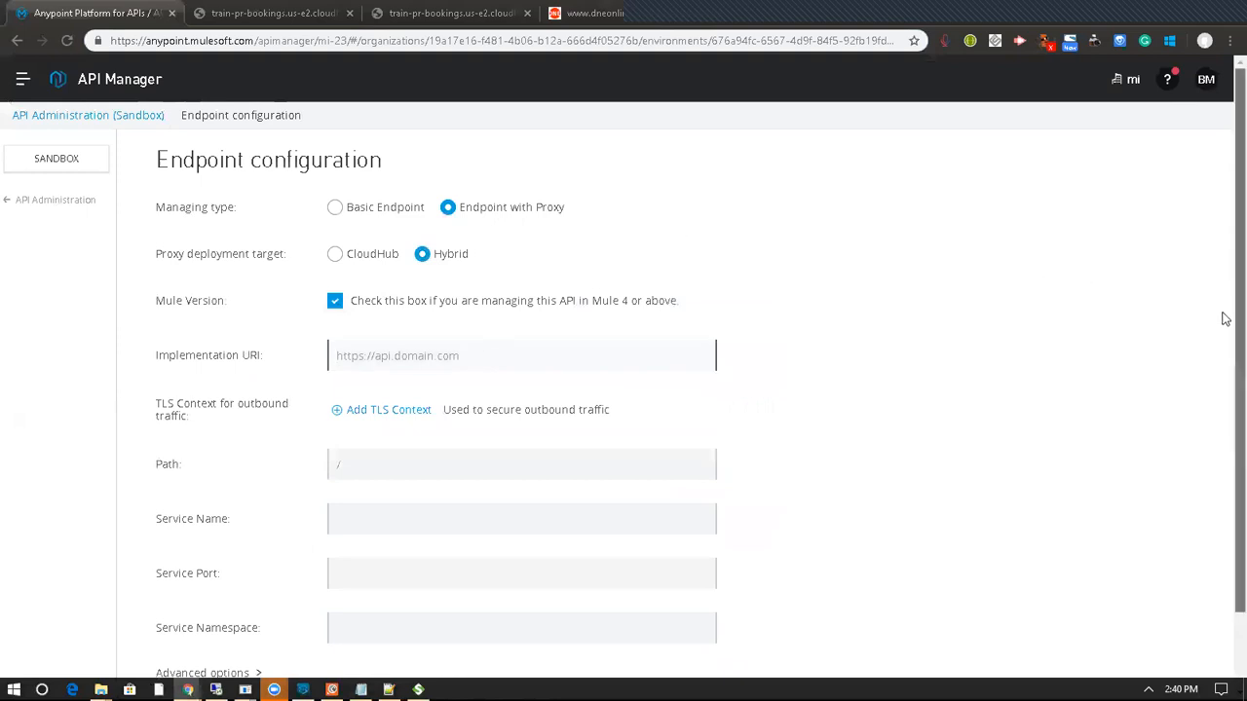
scroll(1225, 314, down, 2)
scroll(1225, 265, up, 2)
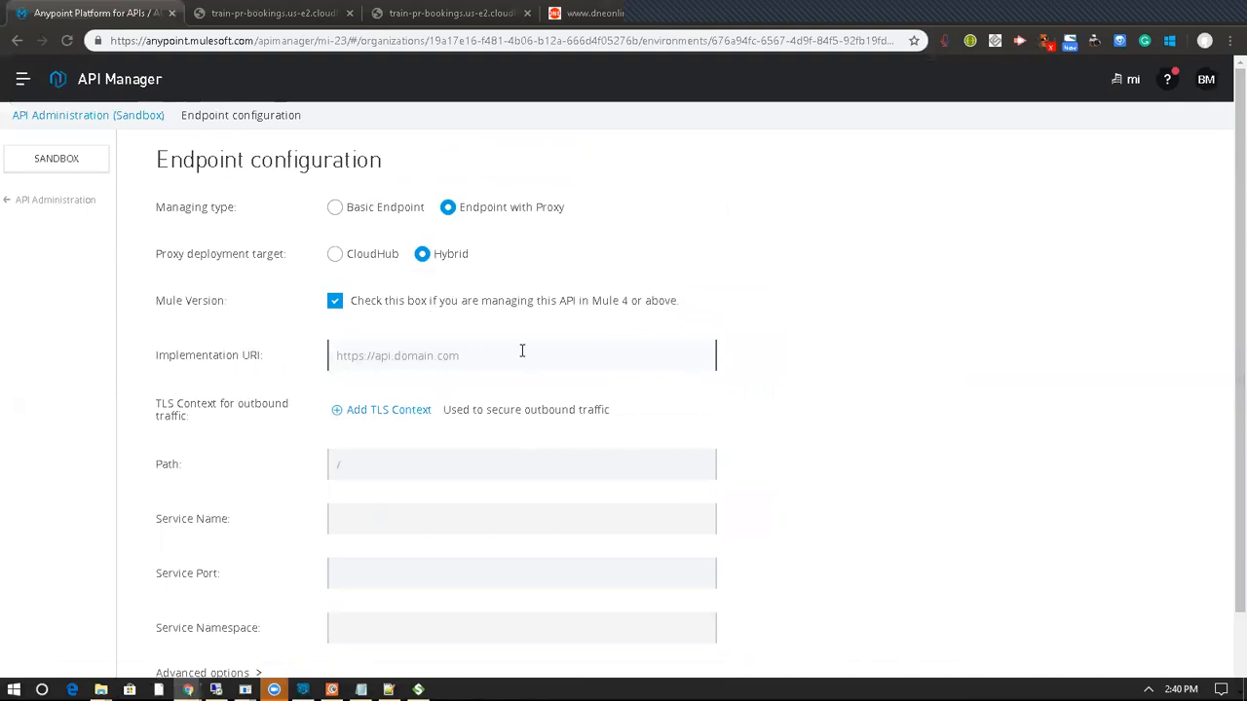
Find the MuleSoft support article "How to create SOAP proxy using API Manager" among the open pages.
click(256, 11)
click(418, 10)
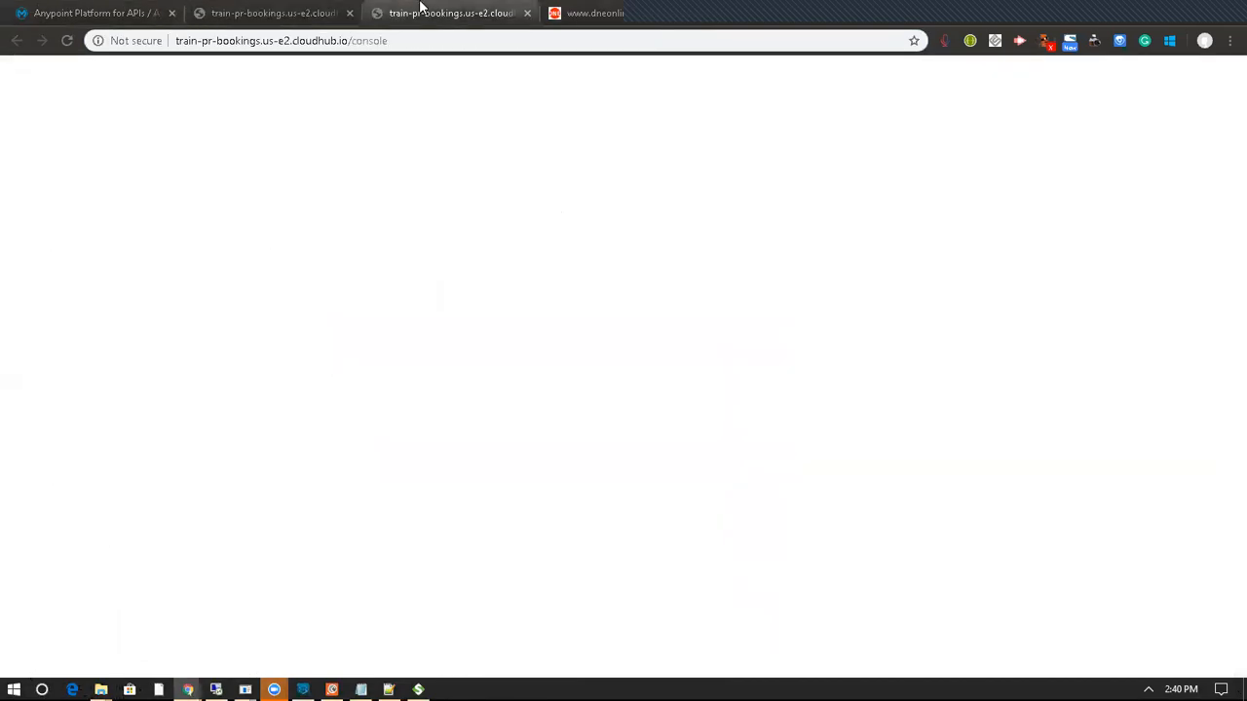
click(118, 9)
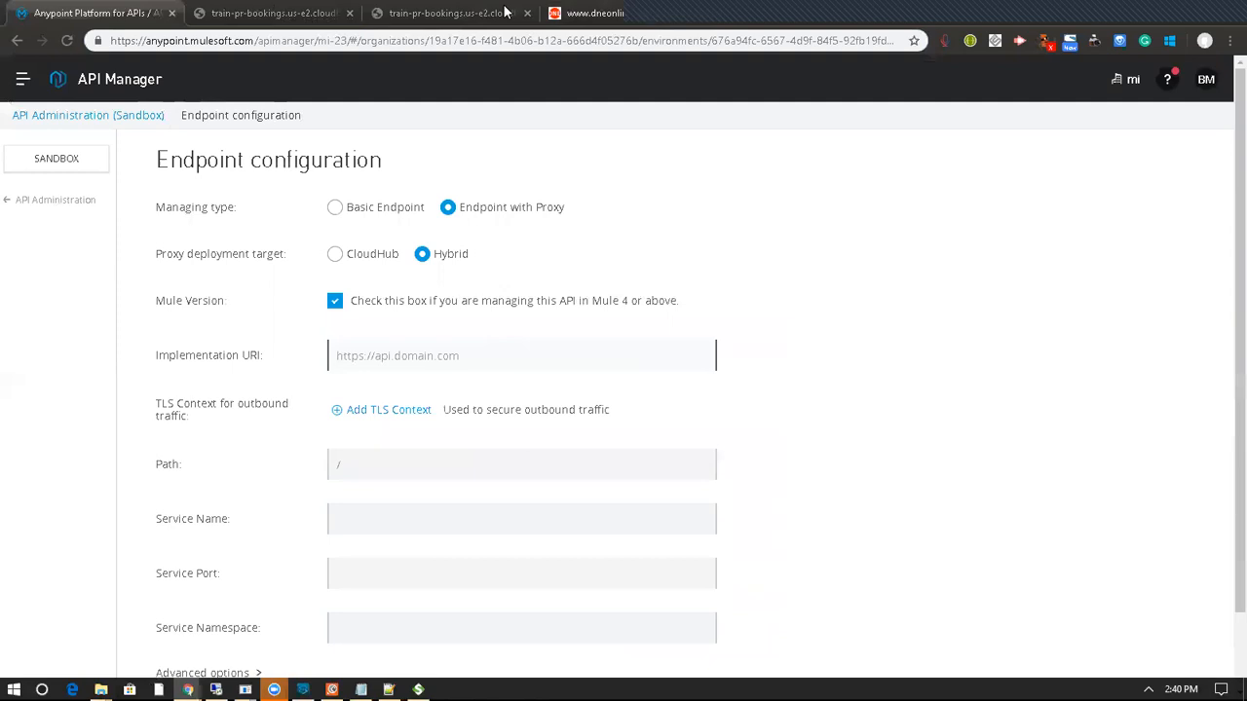
click(480, 10)
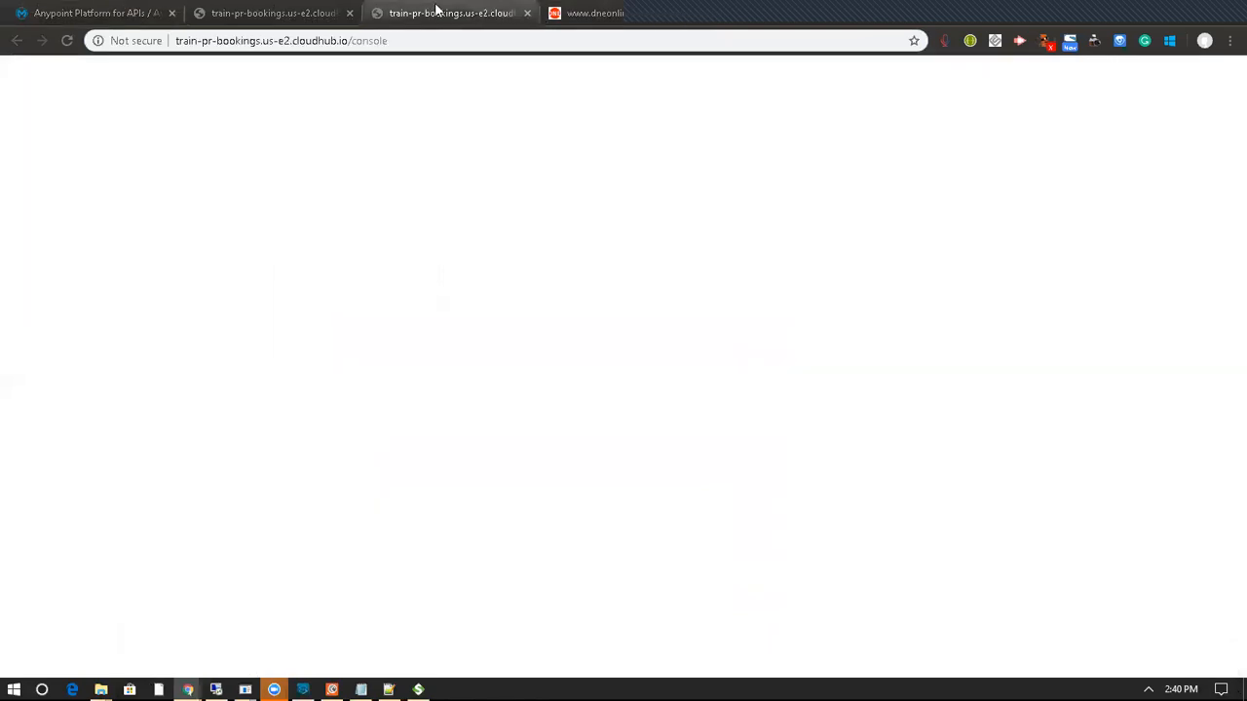
click(307, 12)
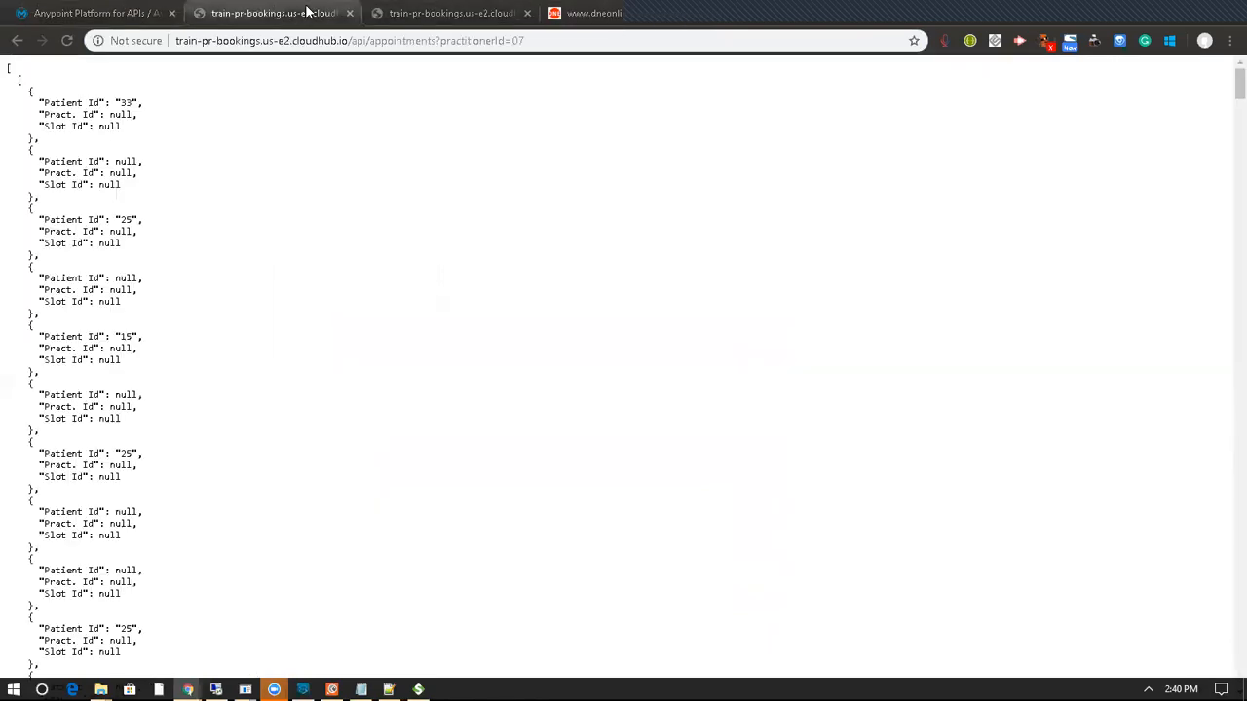
click(94, 12)
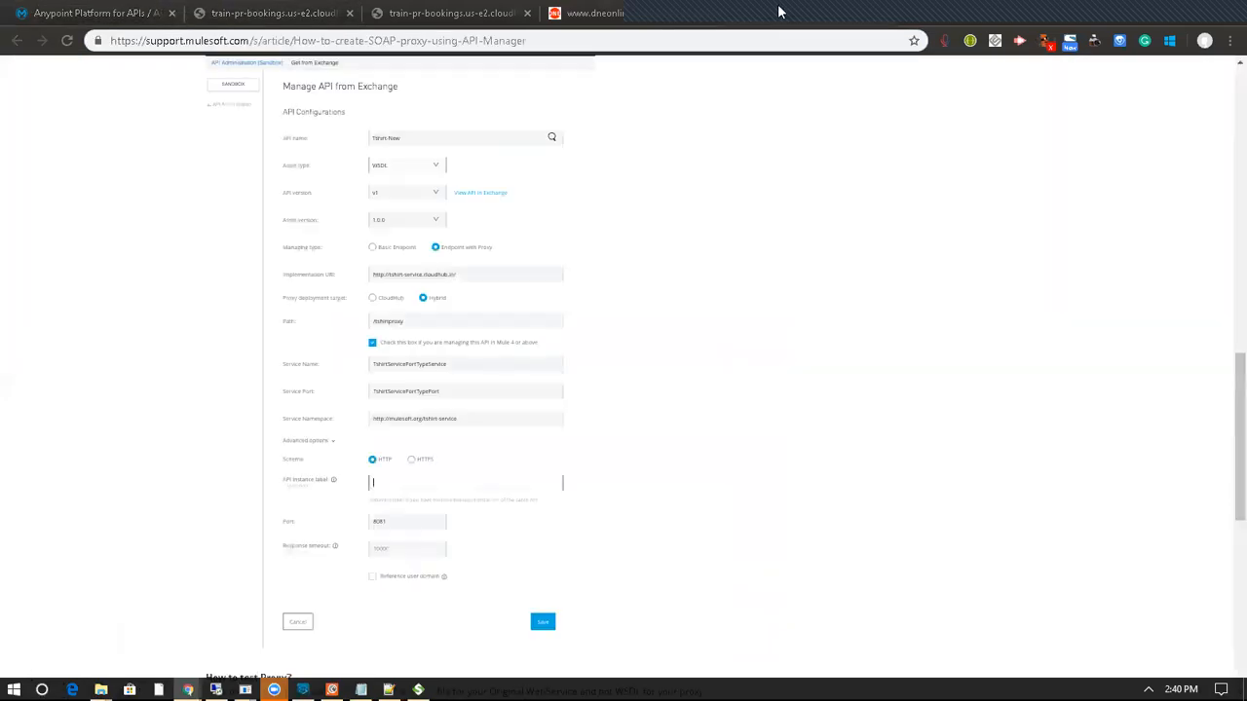
Review the support article's WSDL prerequisites and its procedure for uploading the WSDL and deploying the SOAP proxy.
scroll(1226, 329, up, 5)
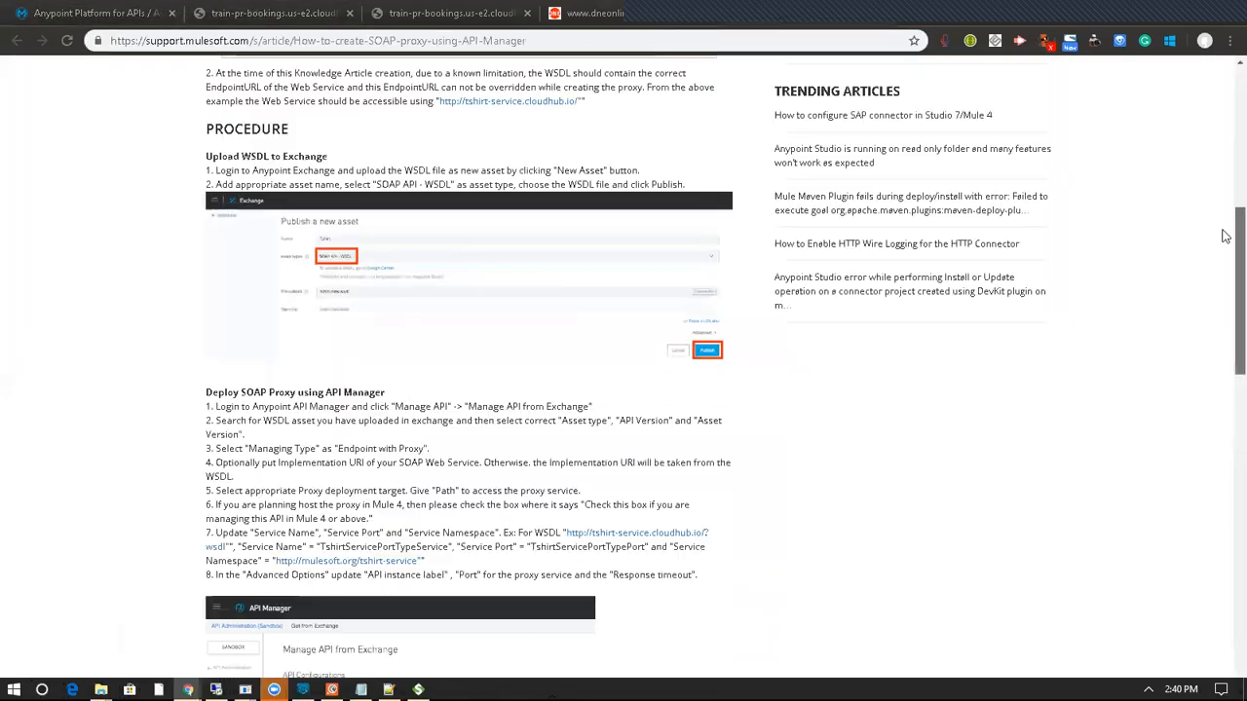
scroll(1226, 329, up, 6)
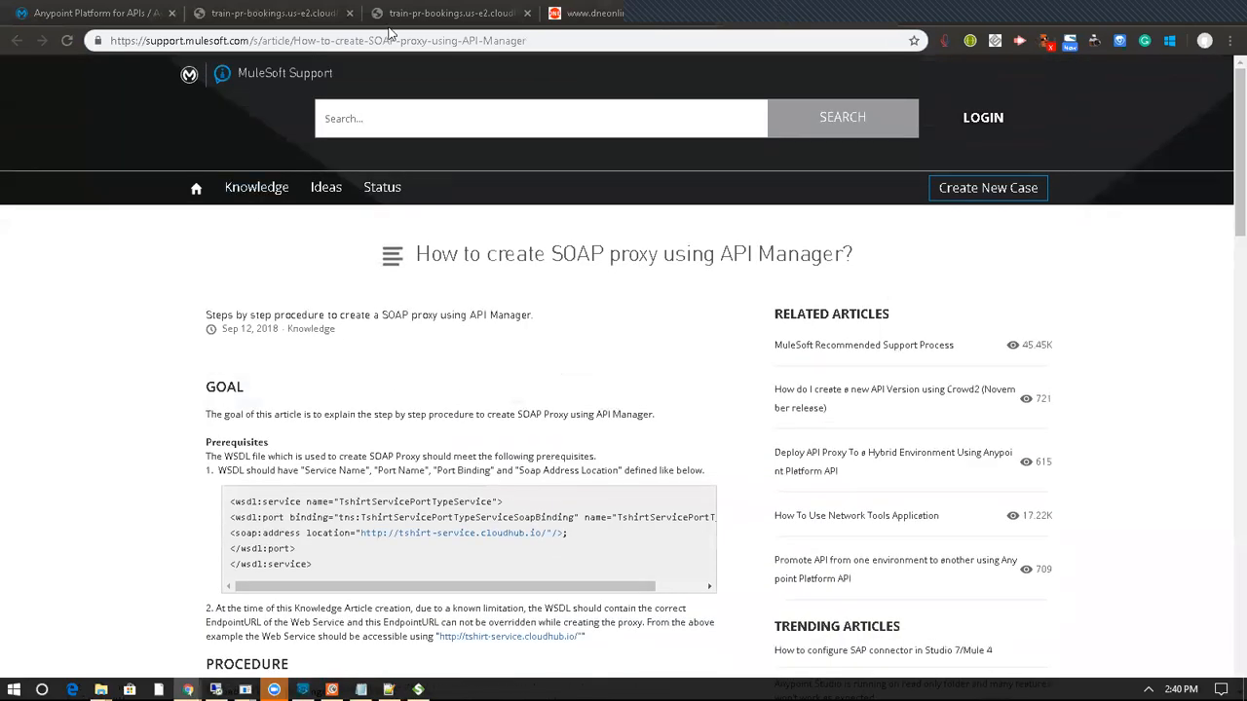
click(468, 40)
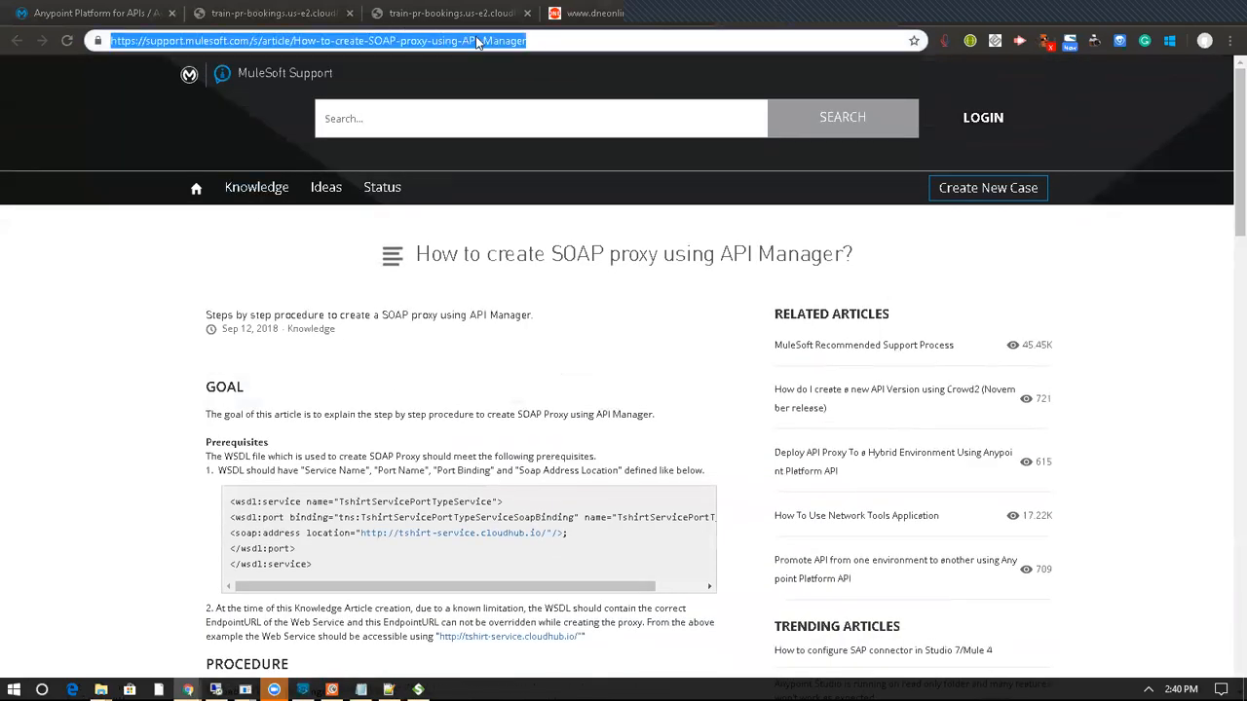
click(1225, 195)
scroll(1226, 239, down, 3)
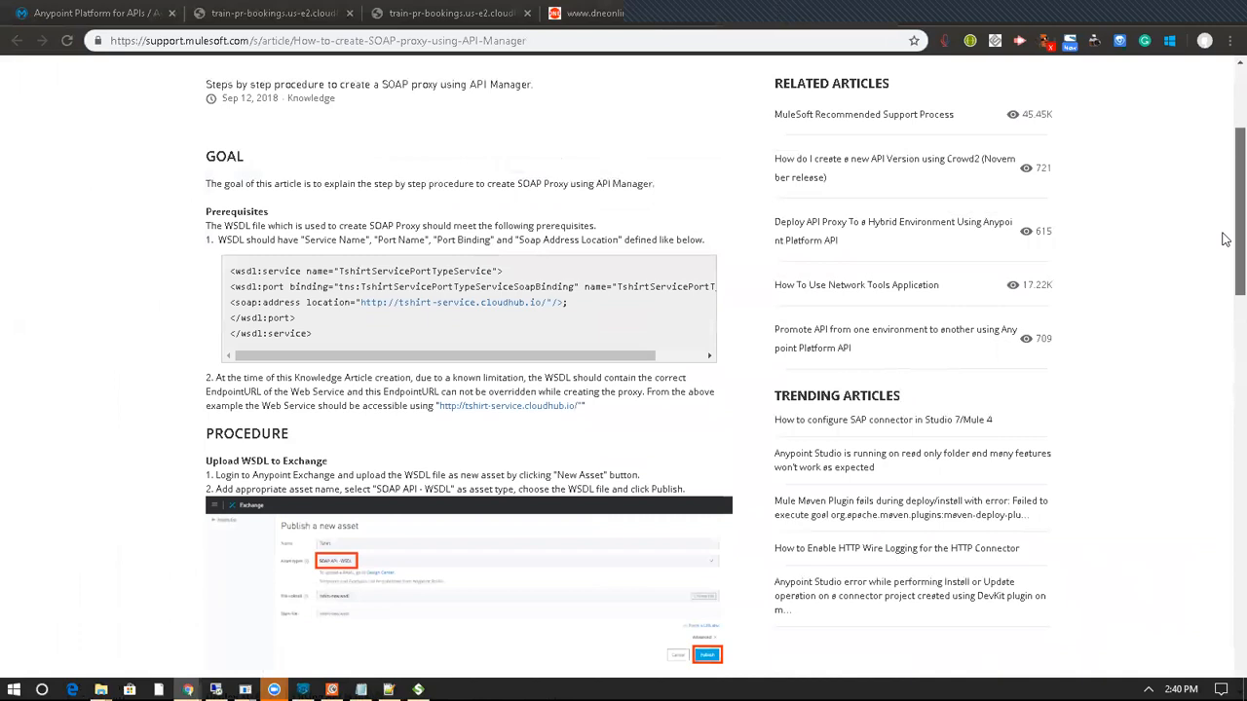
scroll(1224, 243, down, 3)
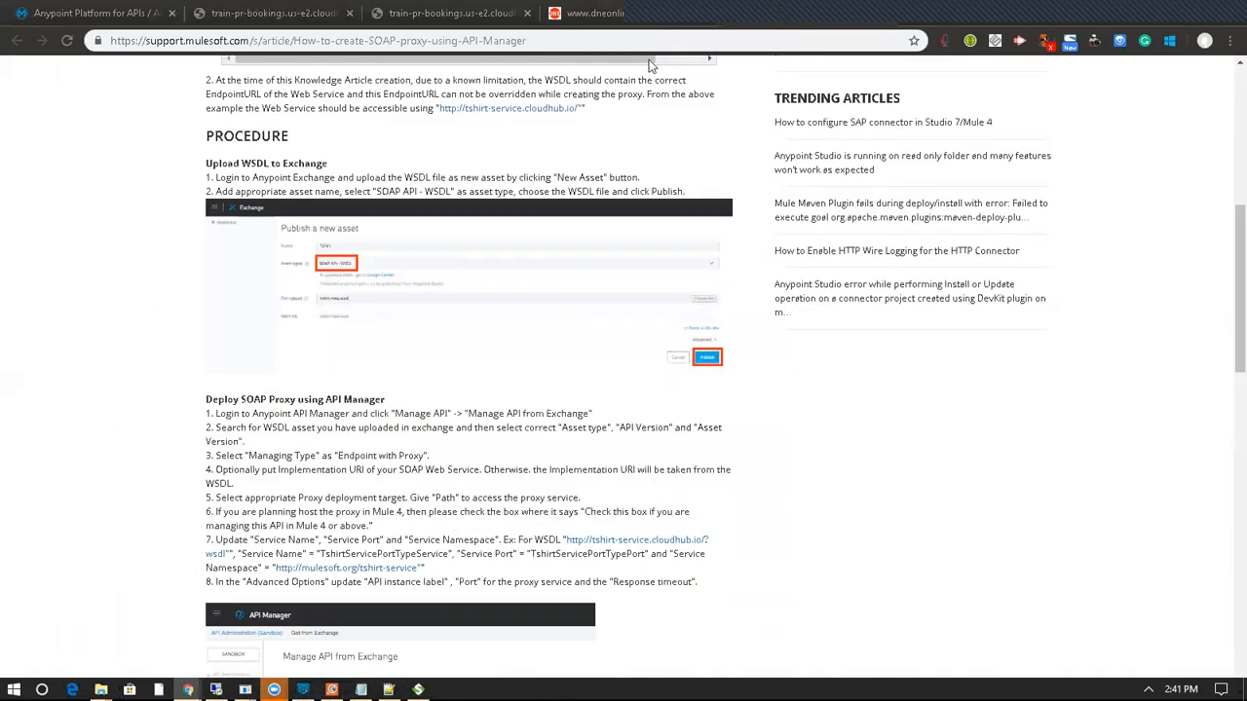
scroll(1226, 345, up, 1)
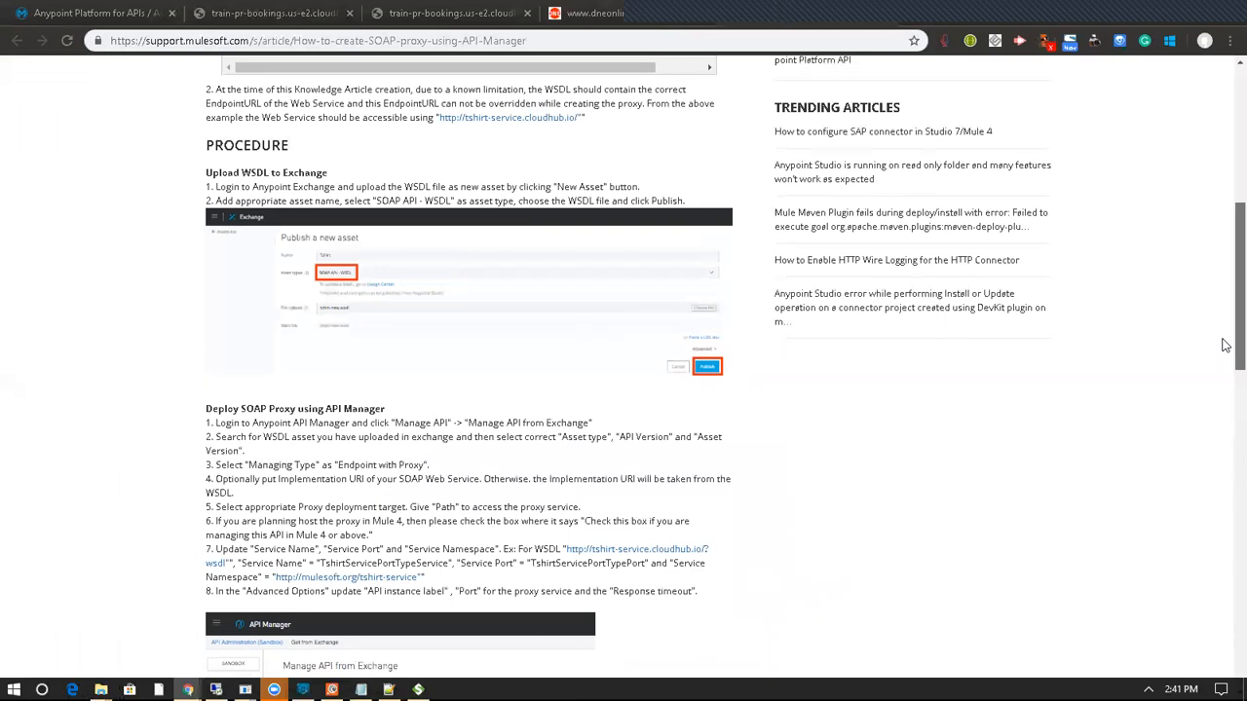
drag(1225, 344, 1225, 346)
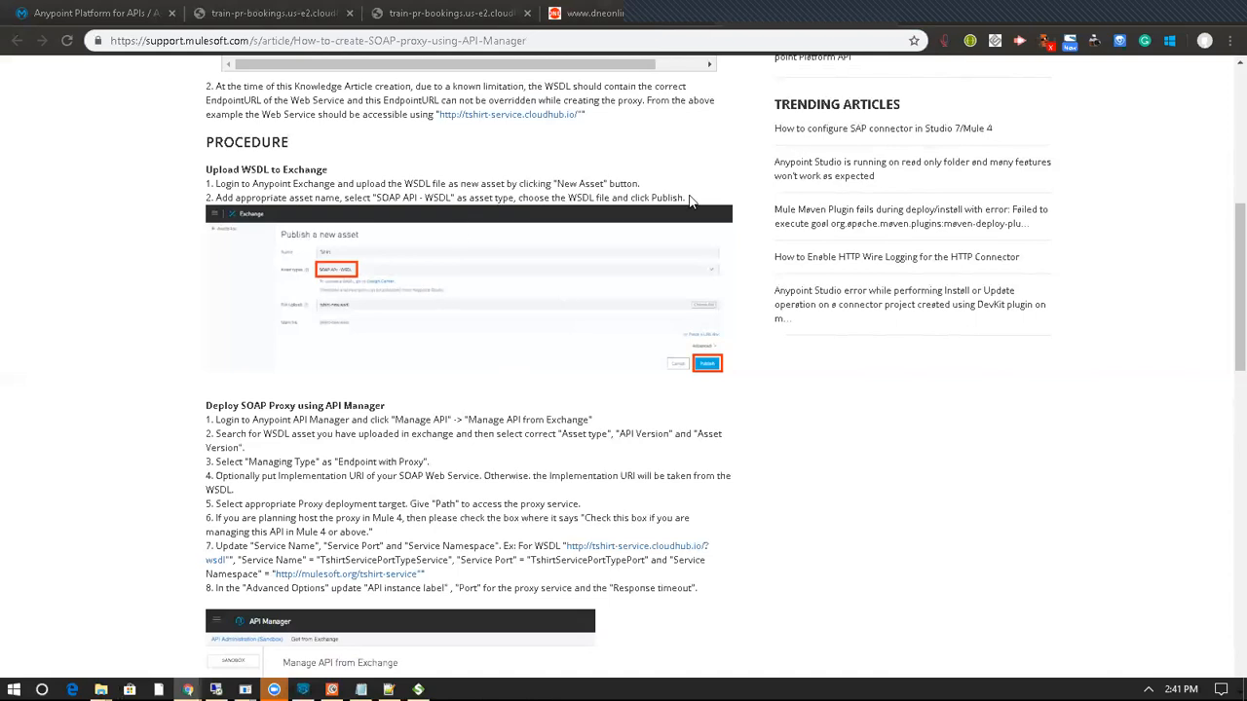
drag(1224, 231, 1225, 392)
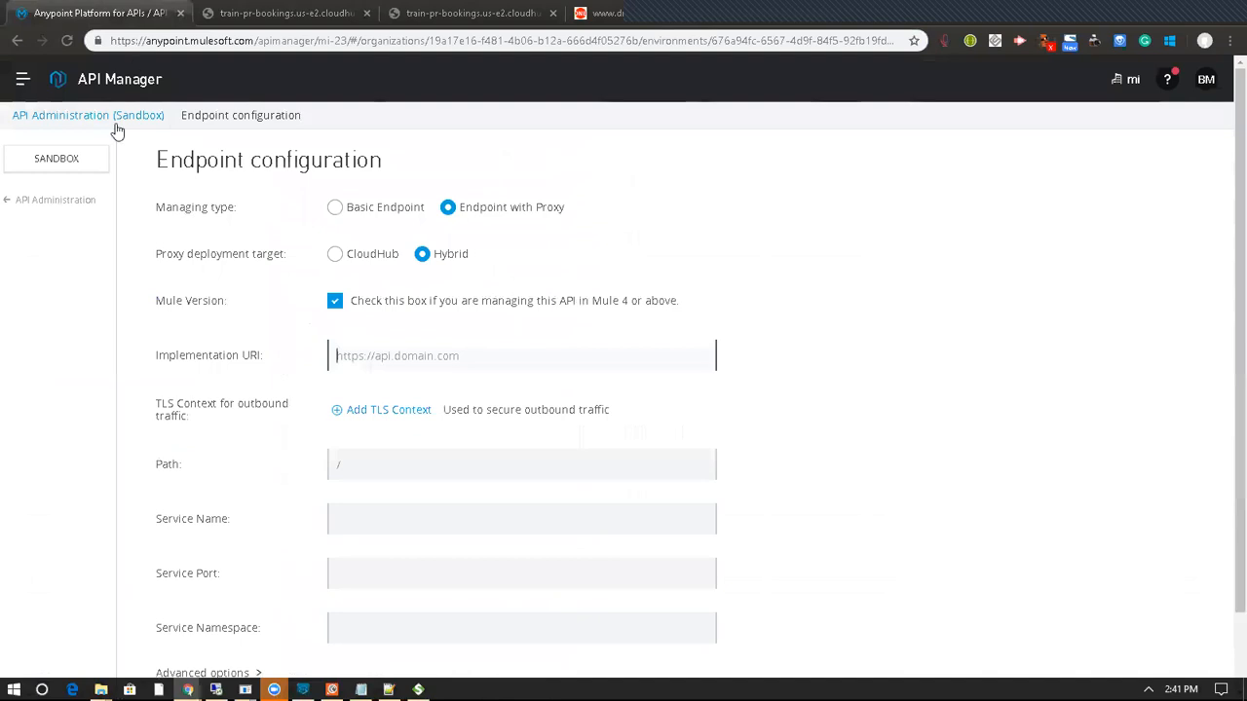
Leave the new endpoint configuration and open the settings of the existing calc-api v1 in API Manager.
click(28, 204)
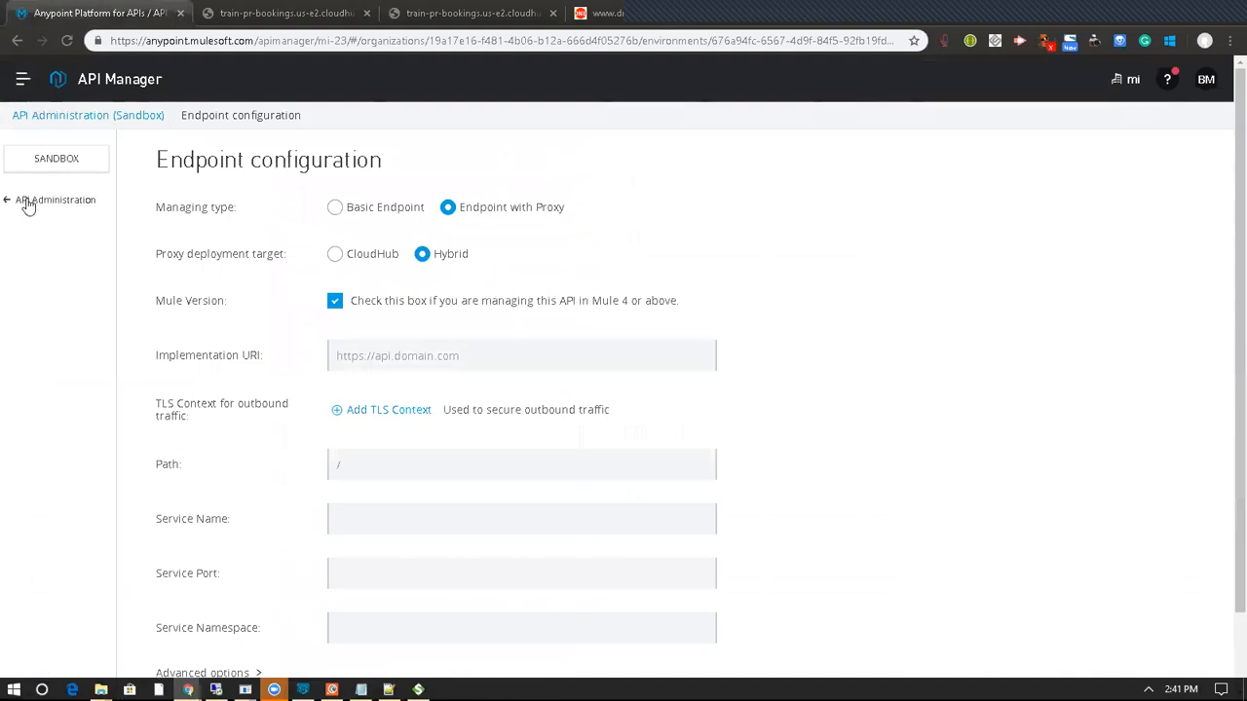
click(25, 78)
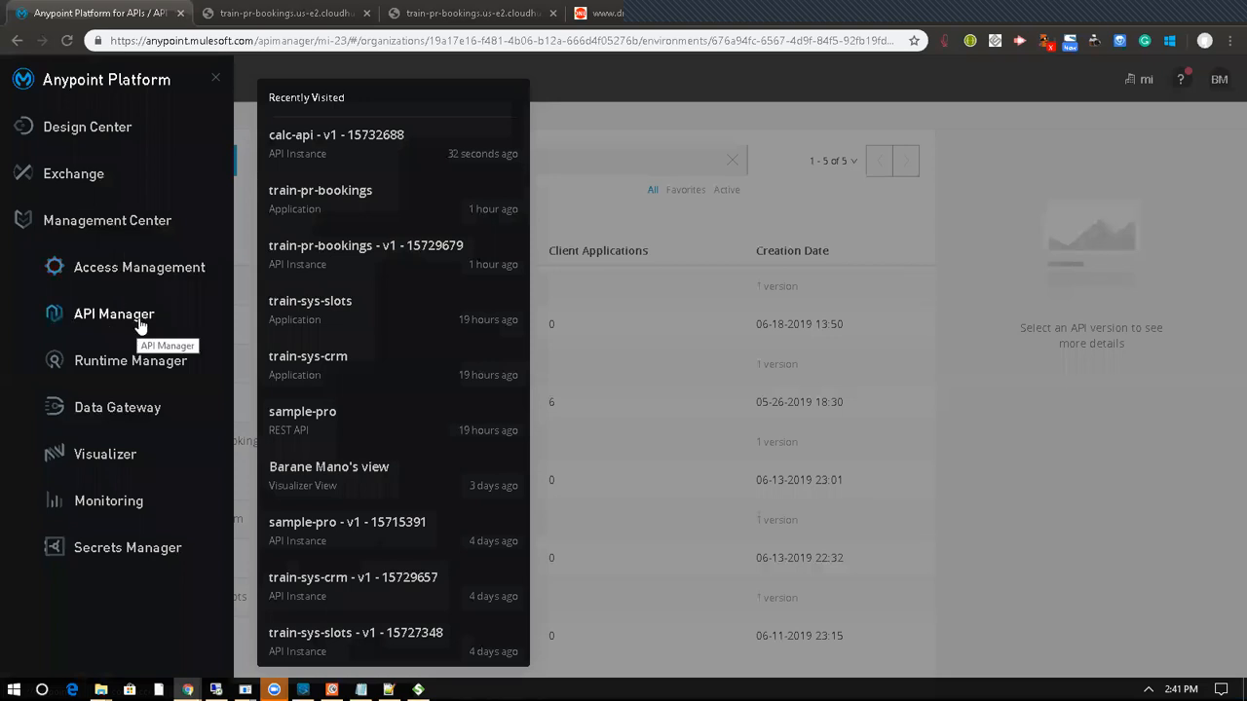
click(140, 322)
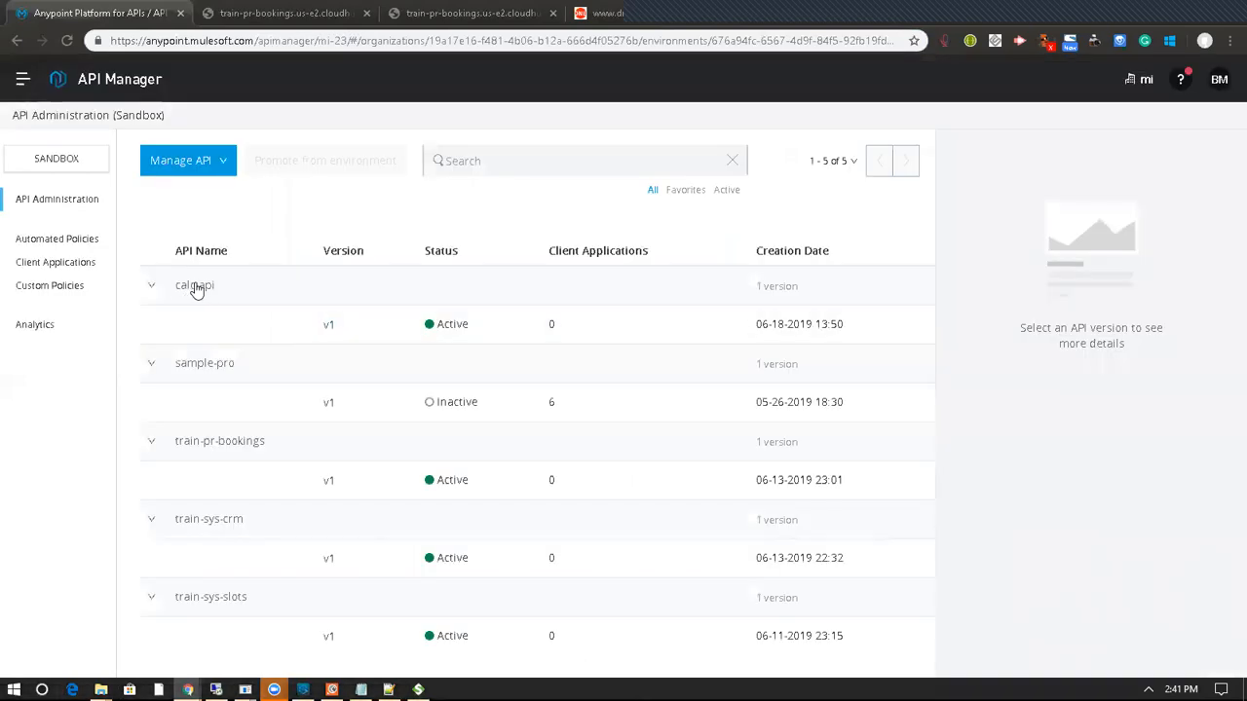
click(329, 325)
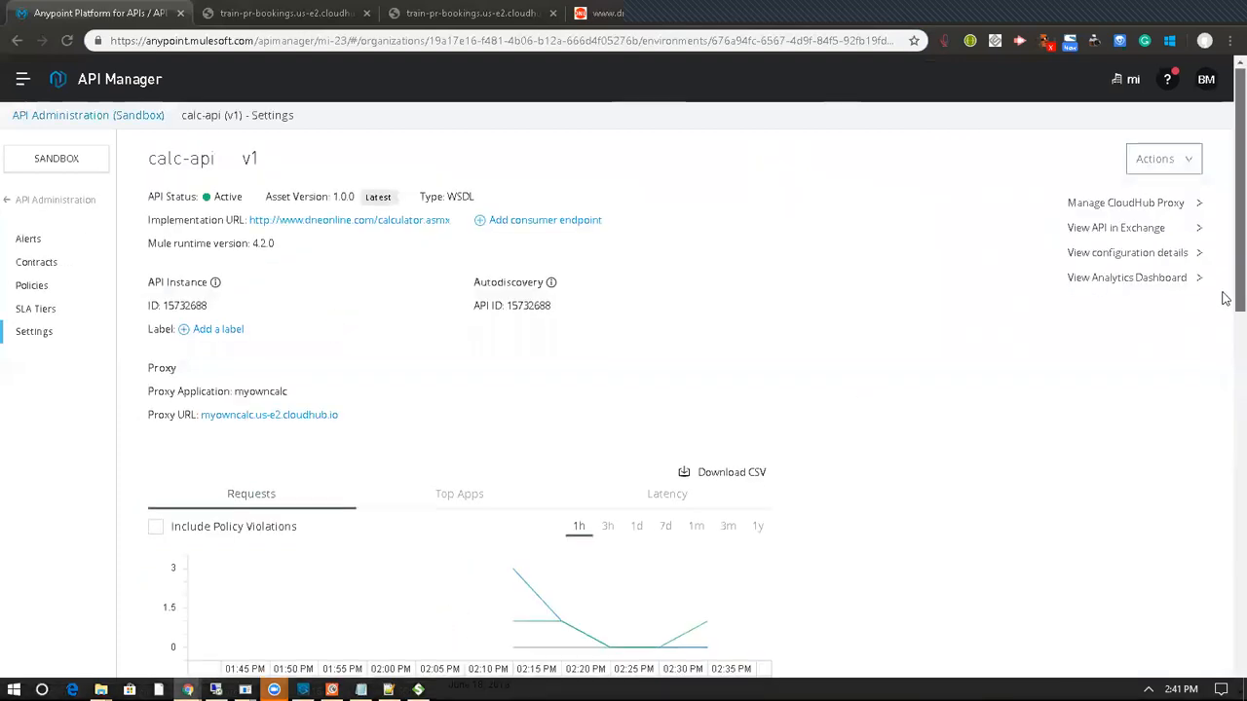
Compare calc-api's Implementation URI with the Multiply request's endpoint in SoapUI, and return to the API settings to check the Path.
drag(1226, 302, 1224, 610)
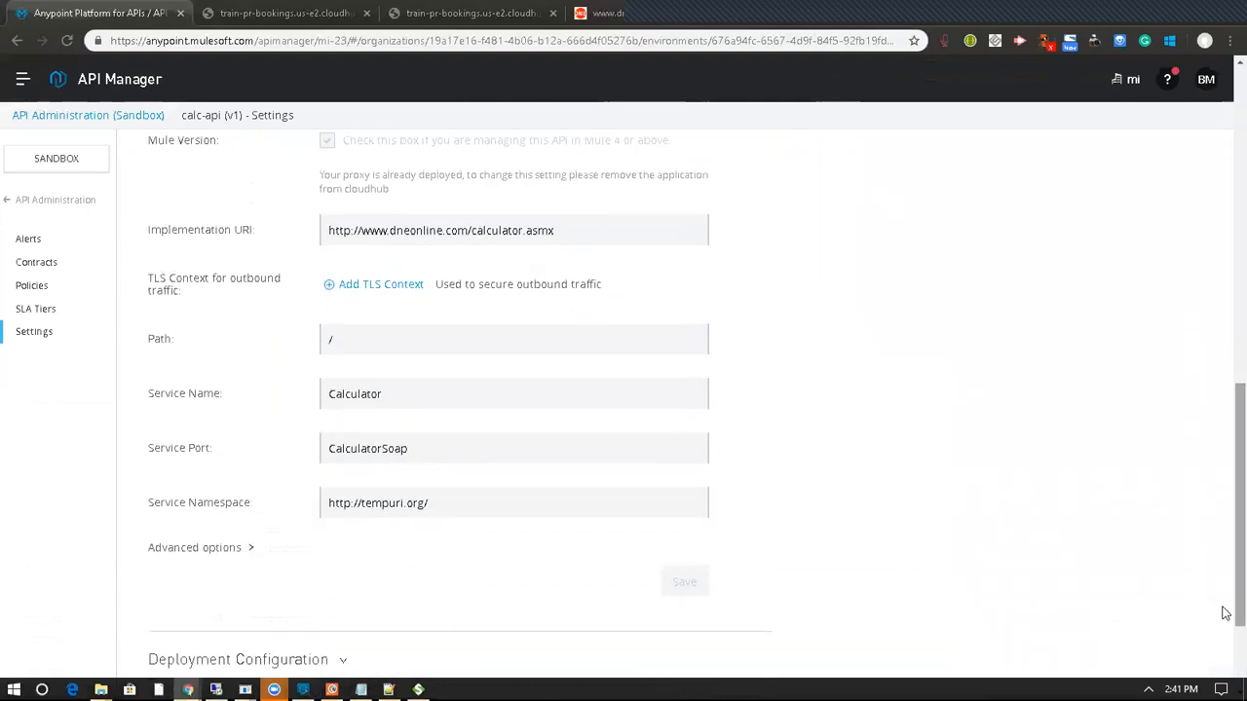
click(580, 230)
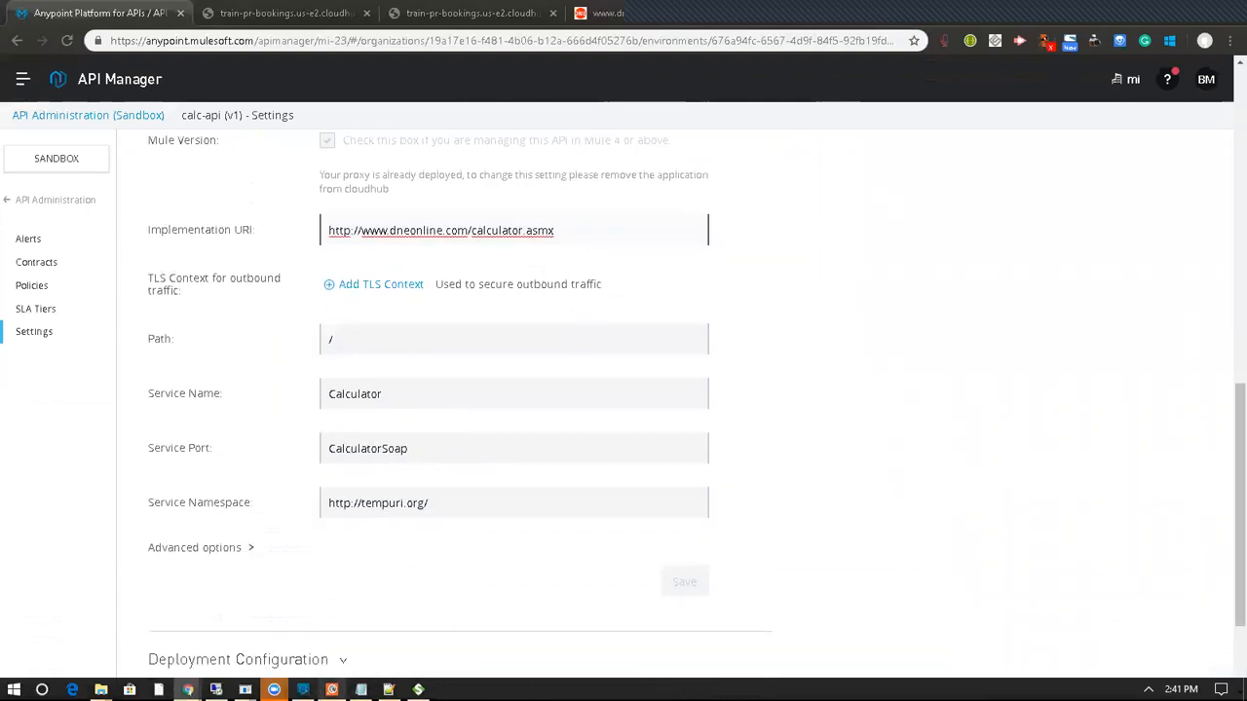
click(418, 689)
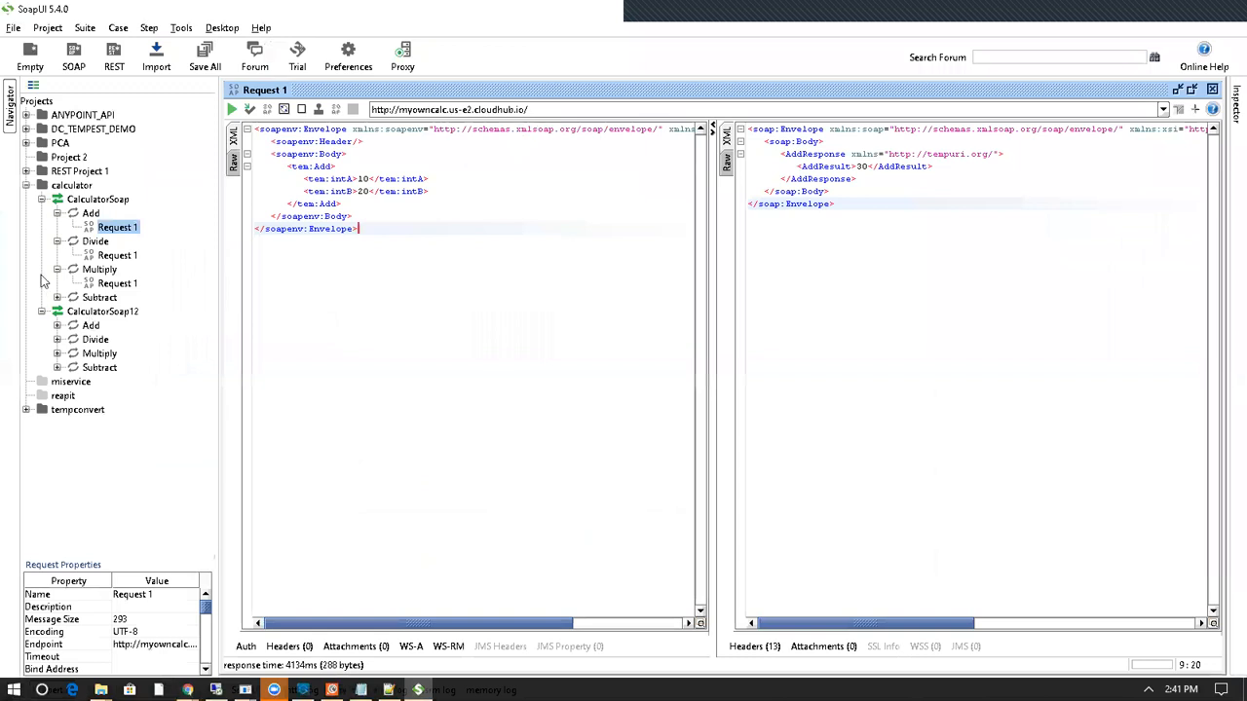
double_click(117, 282)
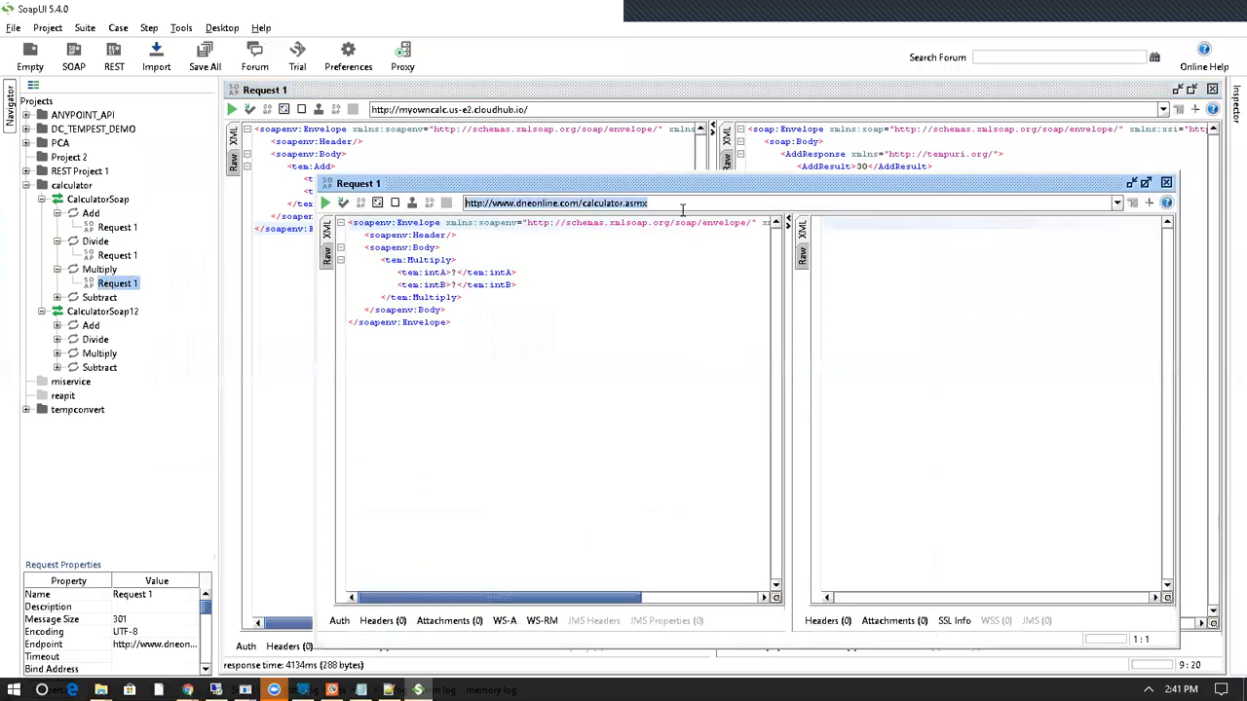
key(alt+Tab)
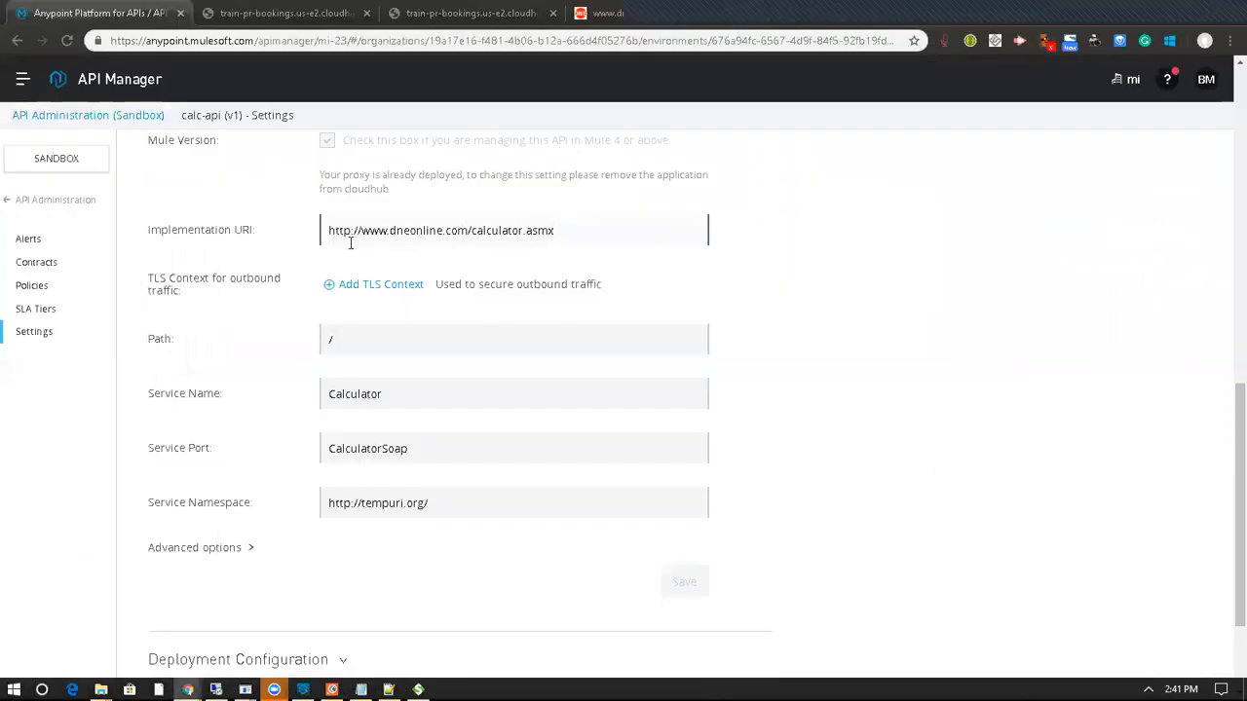
click(389, 341)
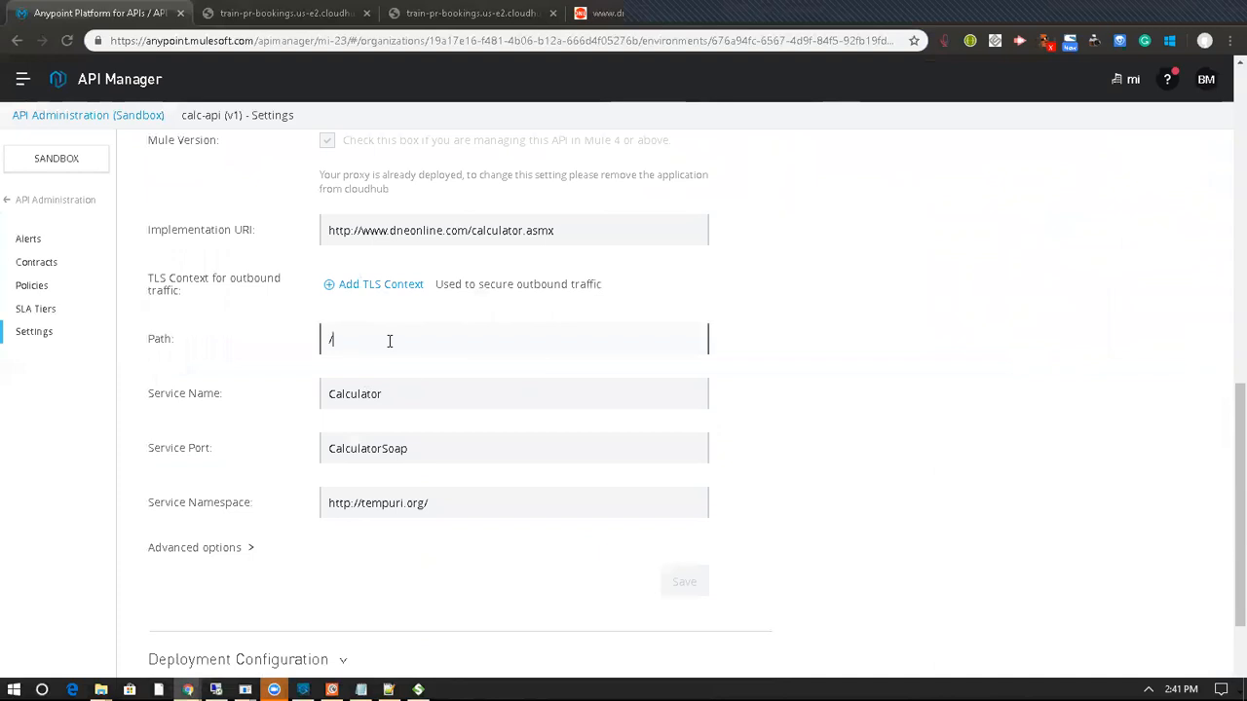
Search the calculator WSDL for "service" and compare its service name with calc-api's Service Name setting.
click(417, 390)
key(alt+Tab)
key(alt+Tab)
click(469, 8)
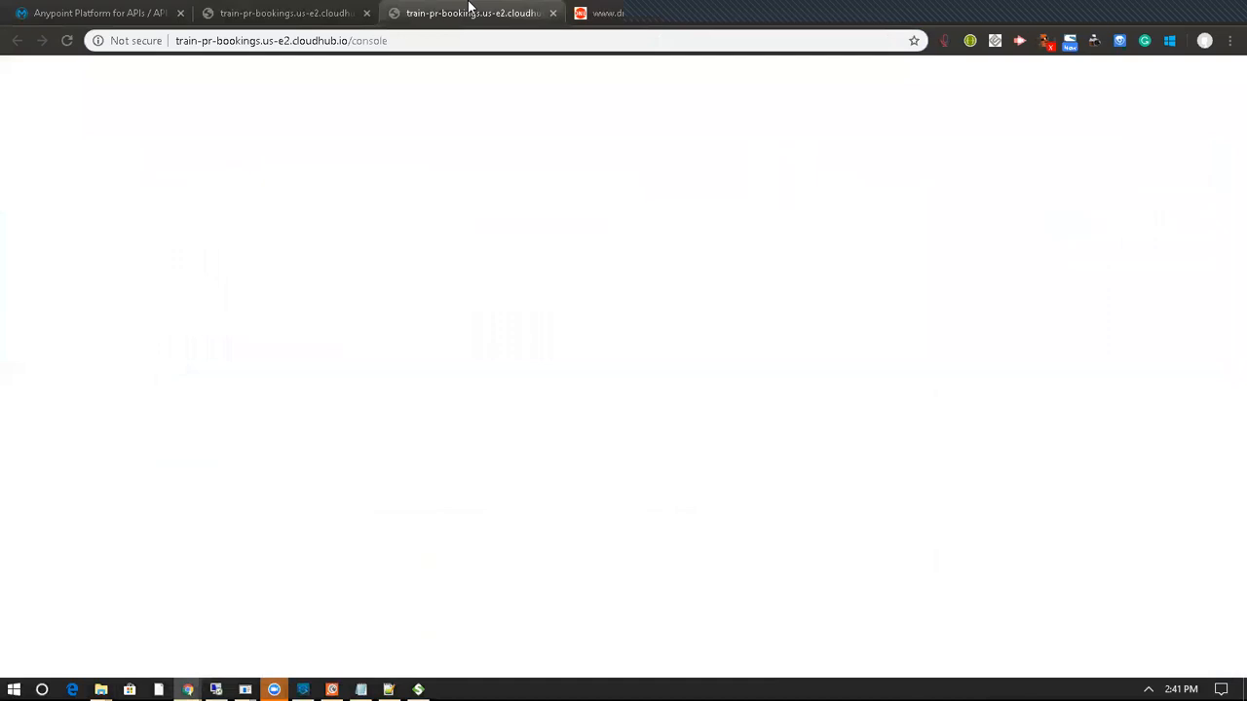
click(666, 13)
click(531, 209)
key(ctrl+f)
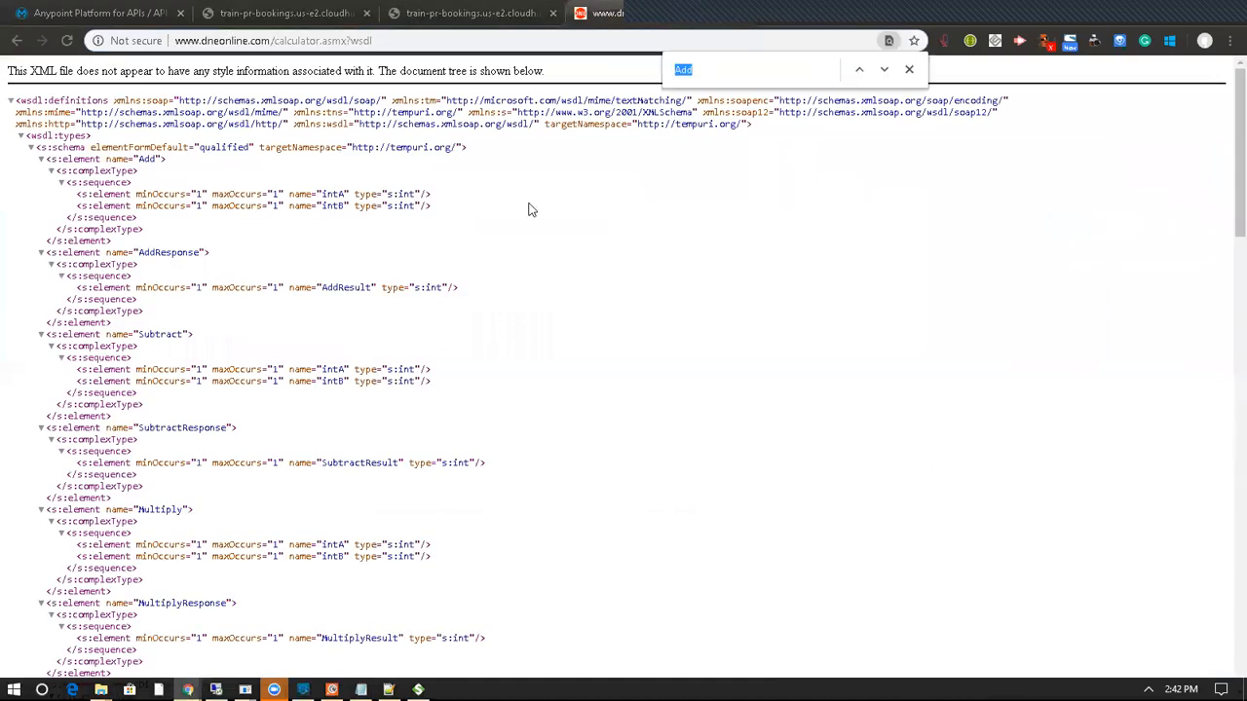
text(service)
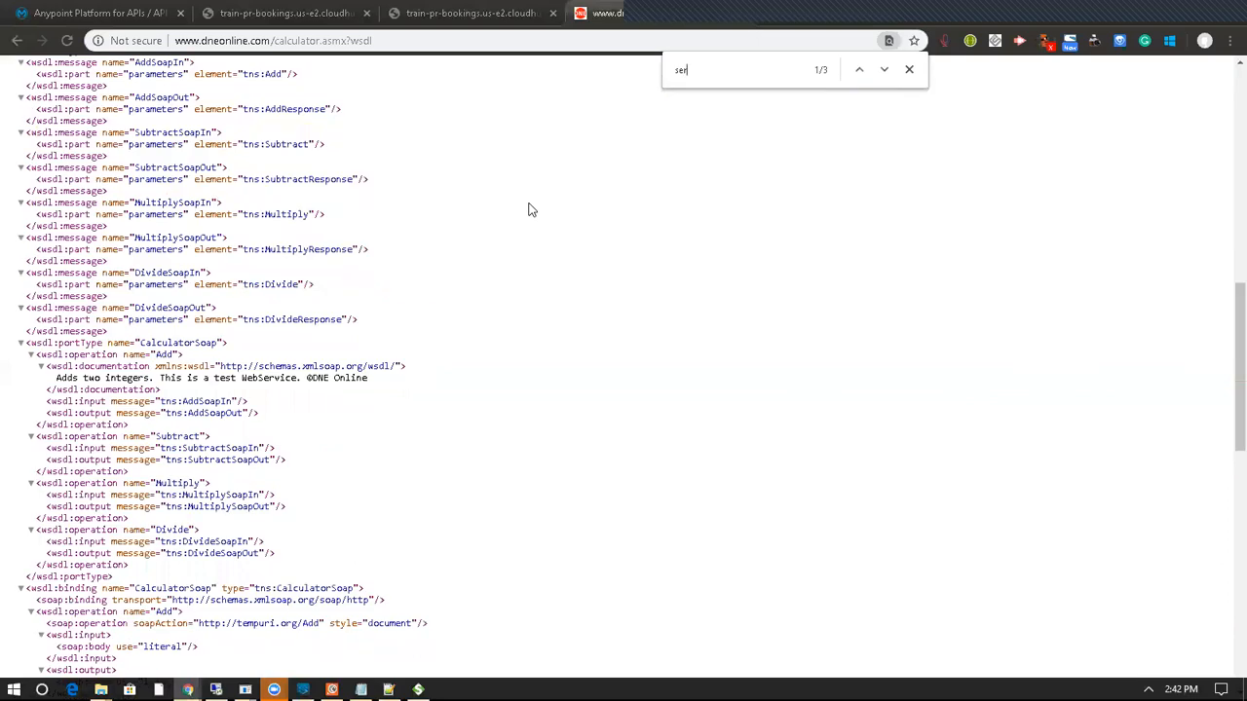
key(Return)
key(Return)
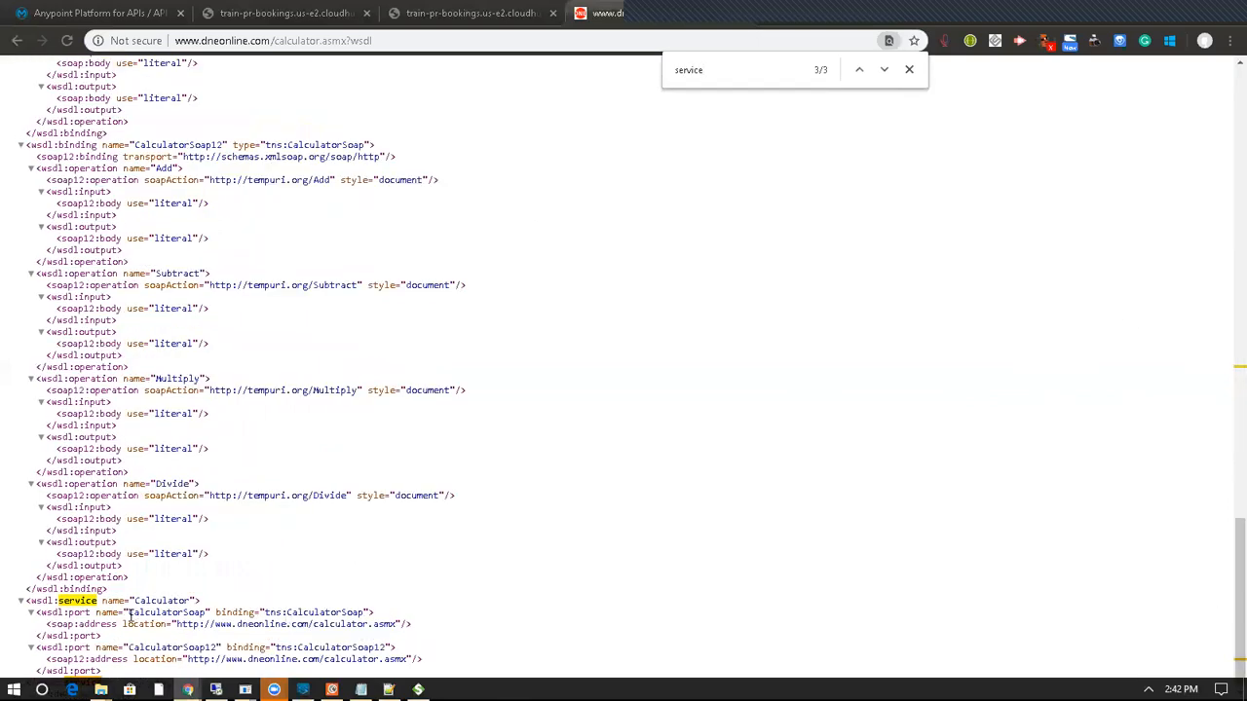
double_click(161, 600)
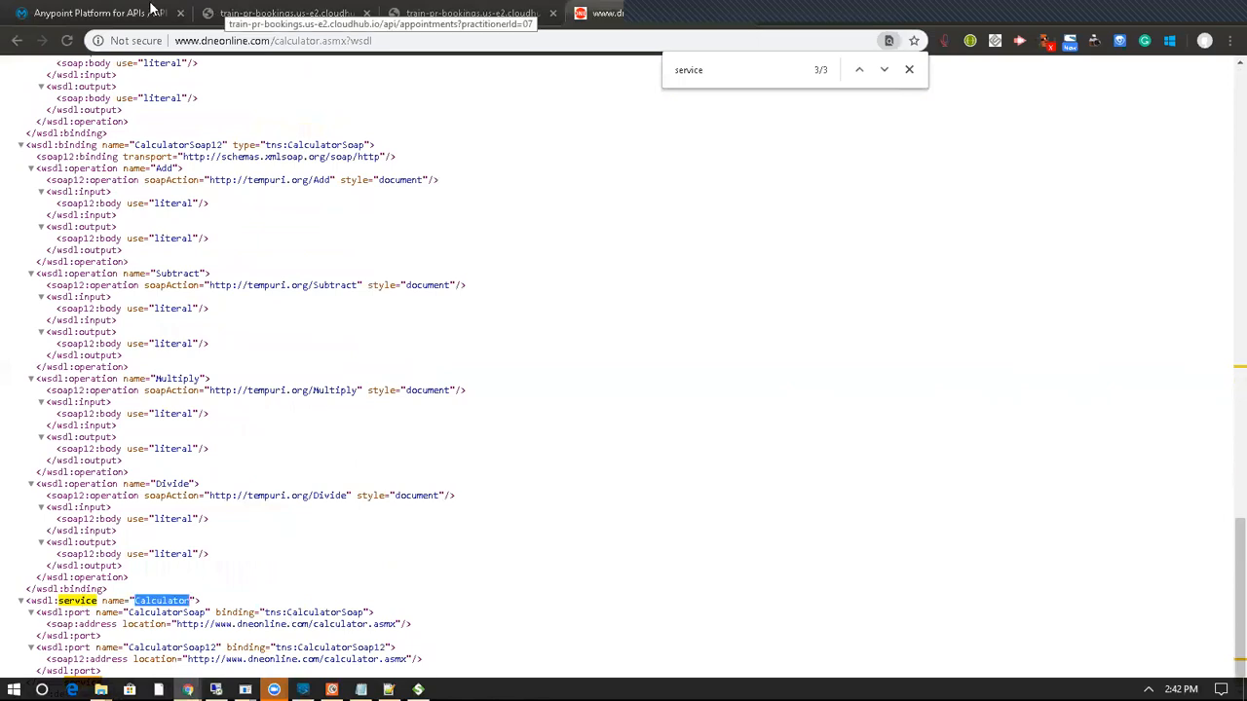
click(97, 13)
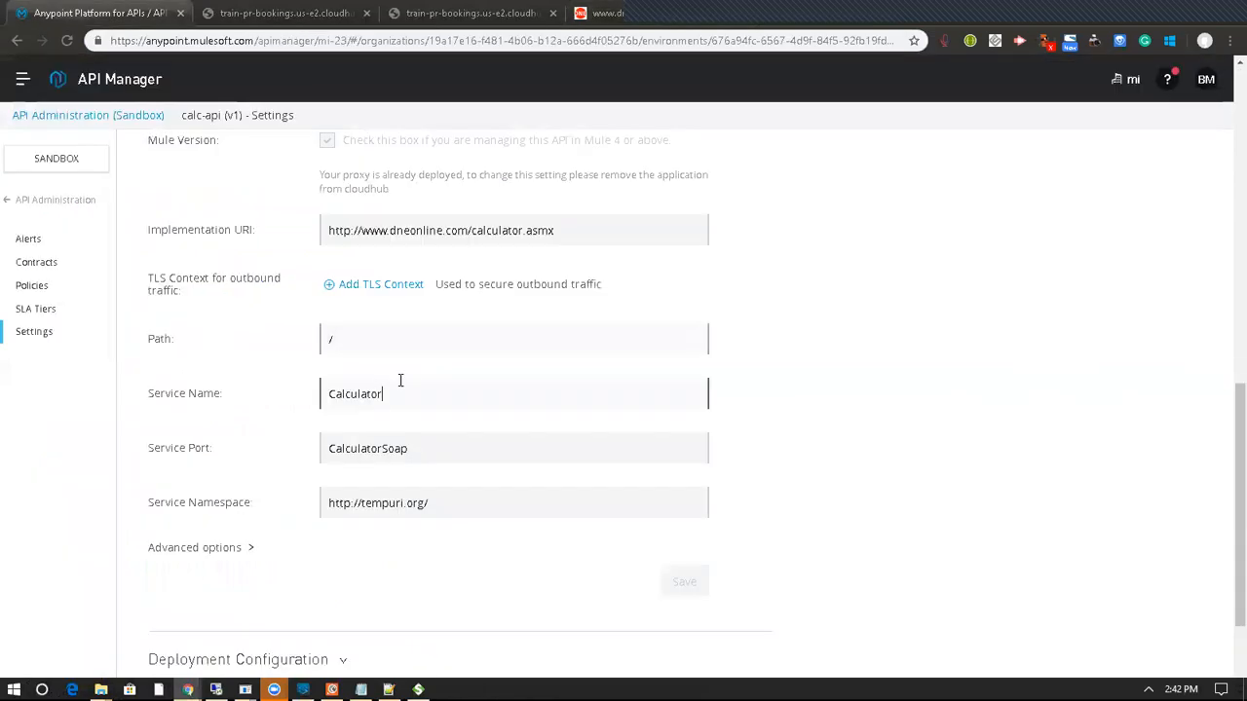
Compare calc-api's Service Port with the wsdl:port definitions in the tshirt-service and calculator WSDLs.
double_click(419, 446)
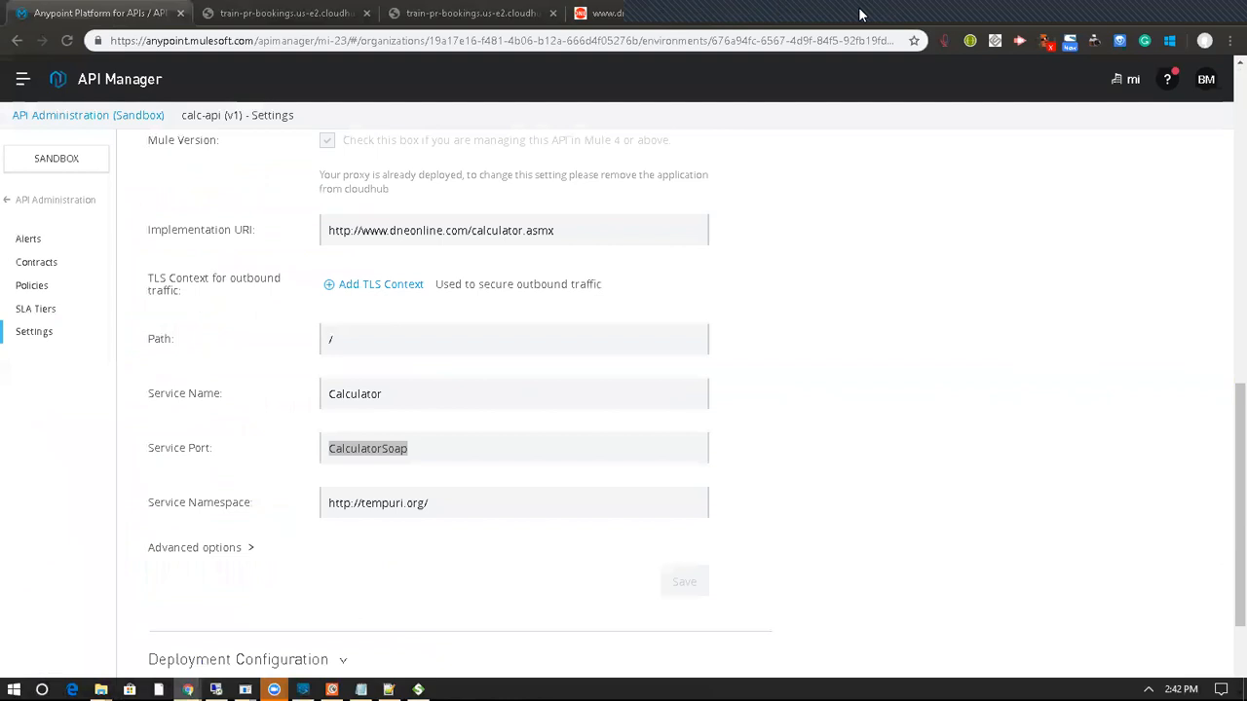
click(795, 13)
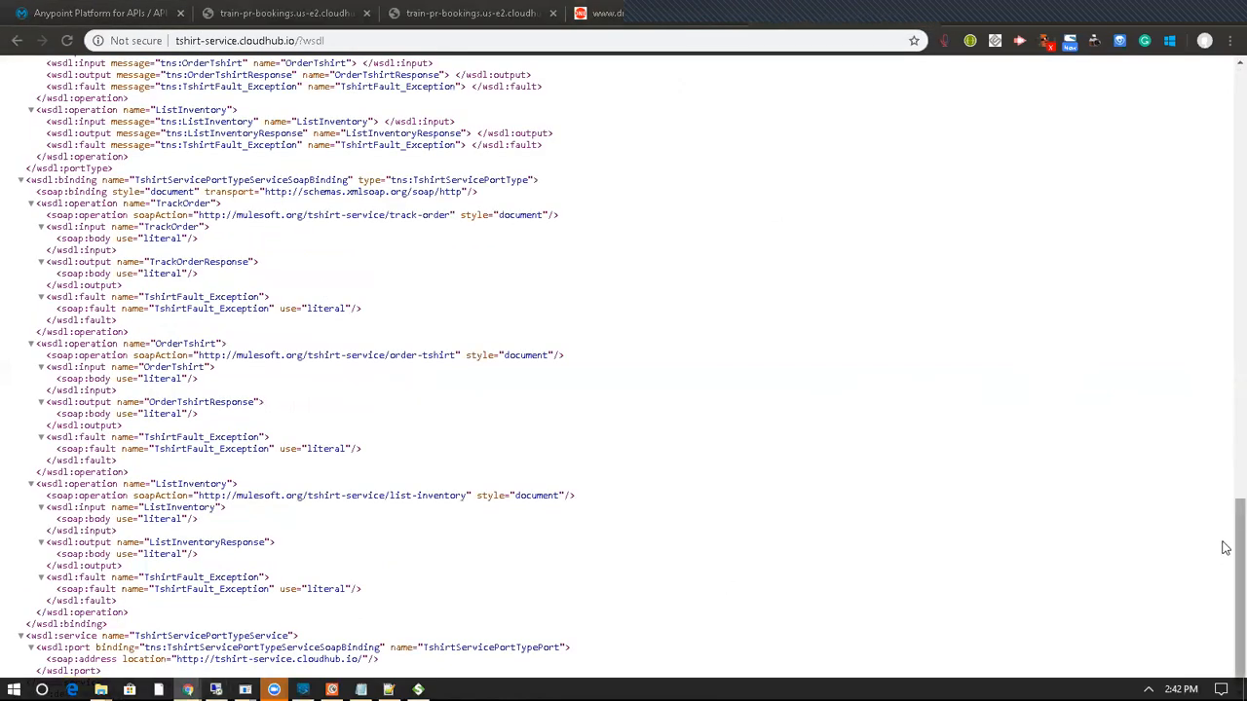
double_click(78, 647)
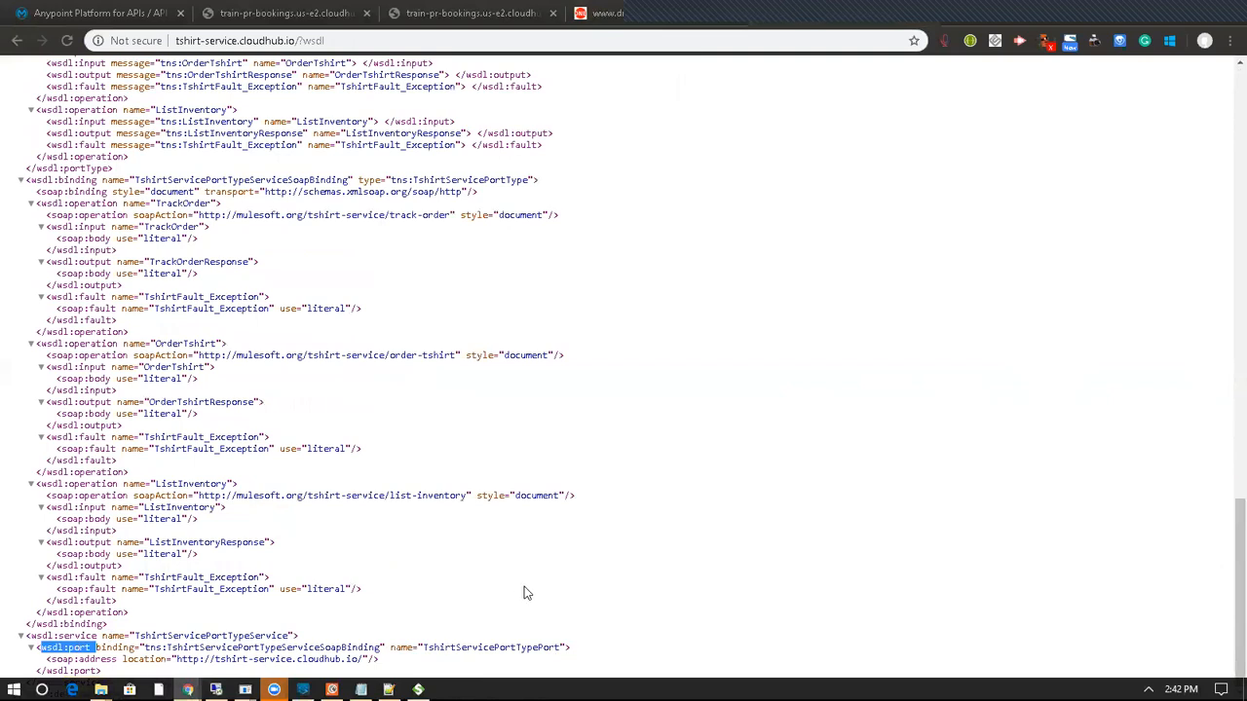
key(ctrl+Tab)
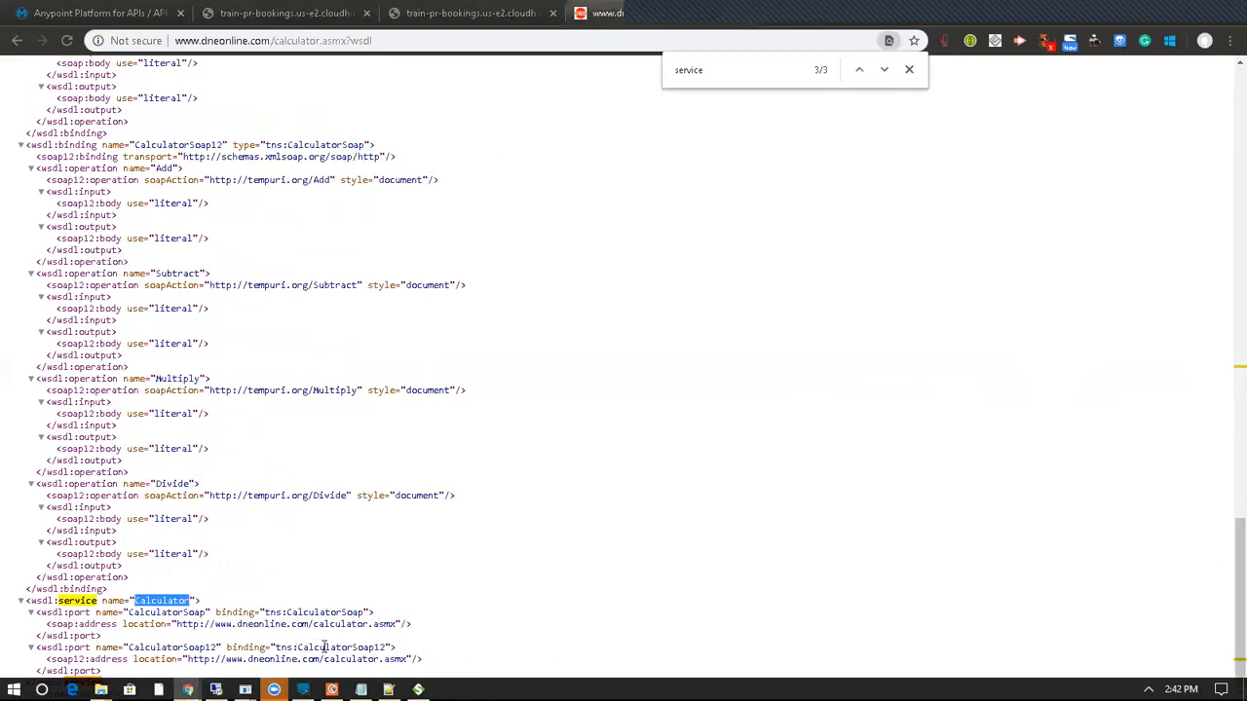
click(325, 612)
triple_click(312, 611)
double_click(276, 612)
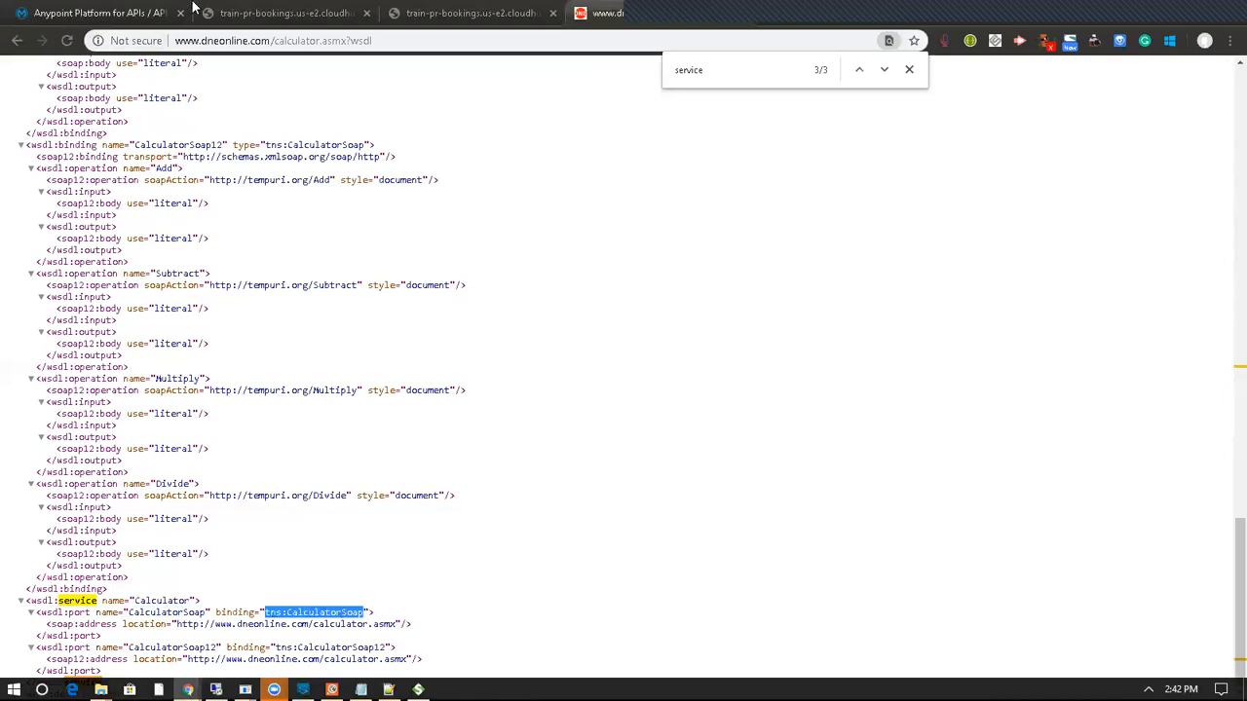
click(254, 12)
click(116, 13)
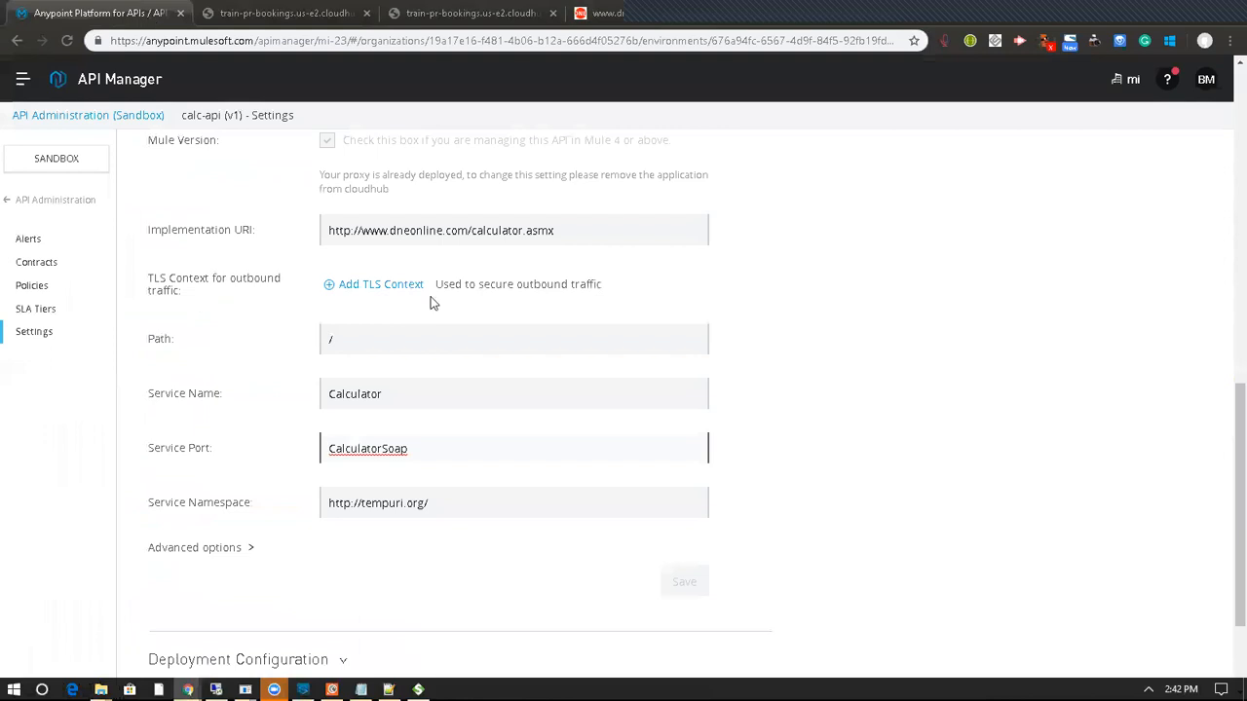
Compare calc-api's Service Namespace setting with the targetNamespace at the start of the calculator WSDL, and return to the API settings.
click(463, 500)
key(ctrl+a)
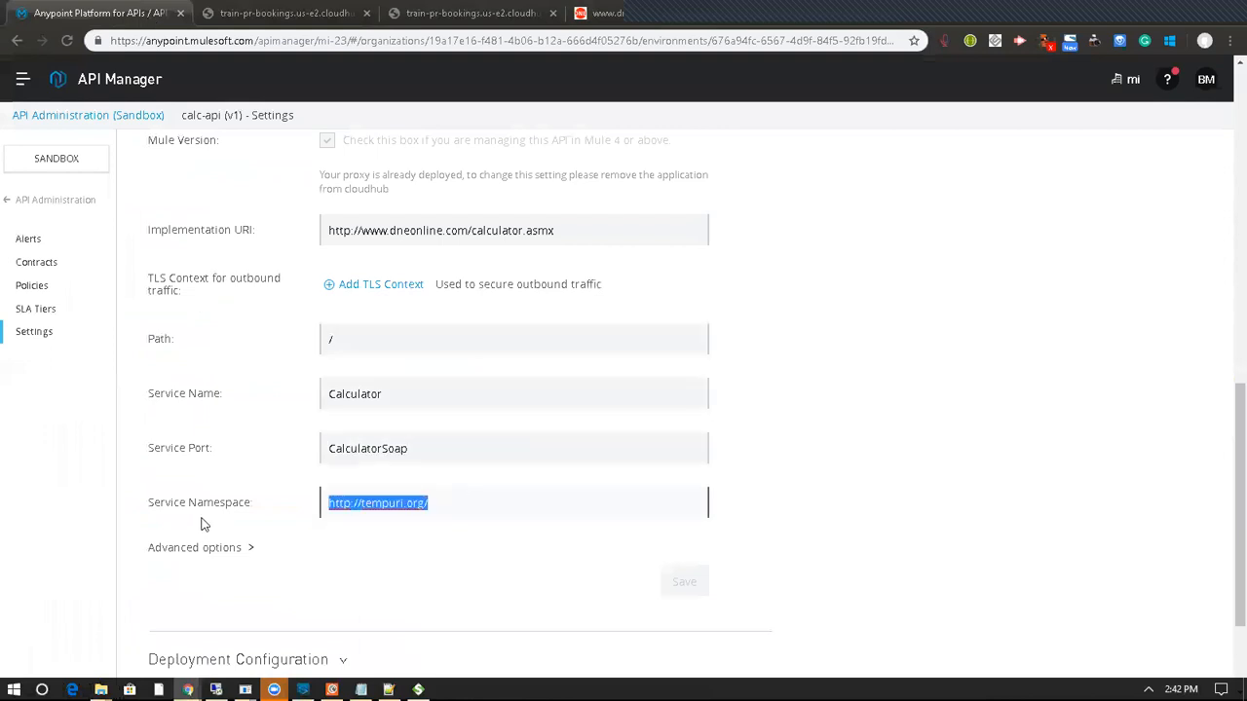
click(501, 8)
click(662, 12)
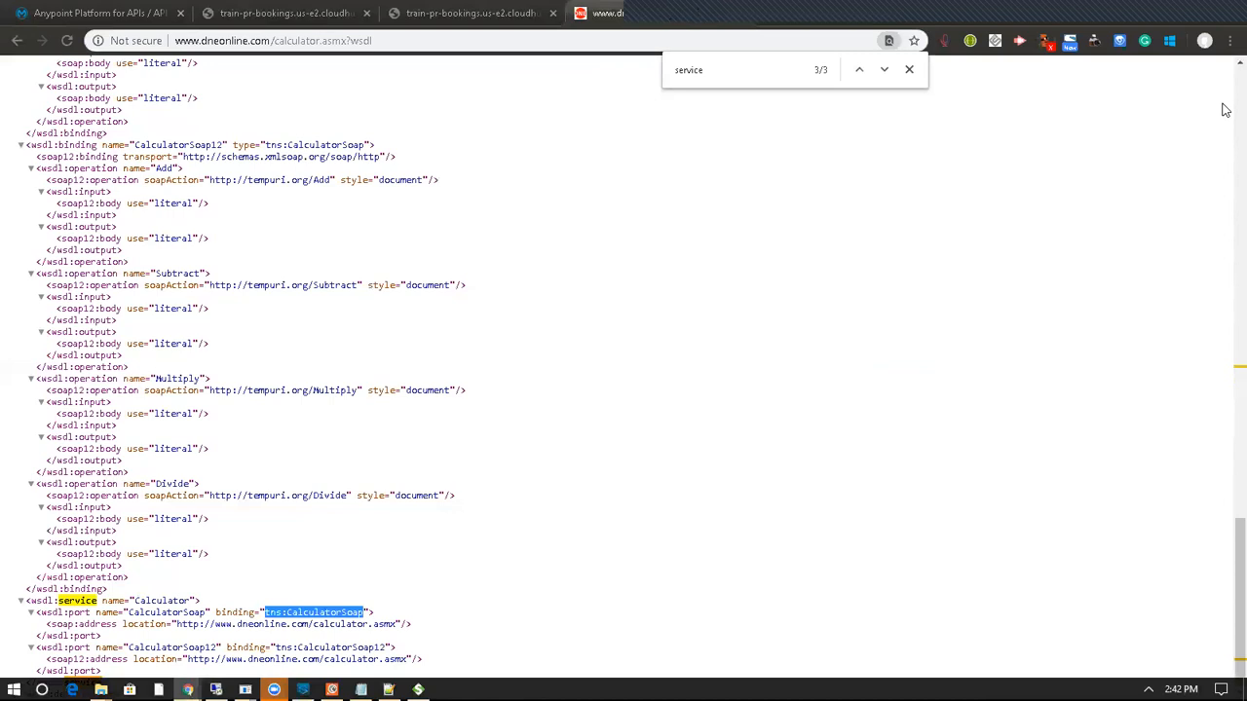
scroll(1225, 109, up, 20)
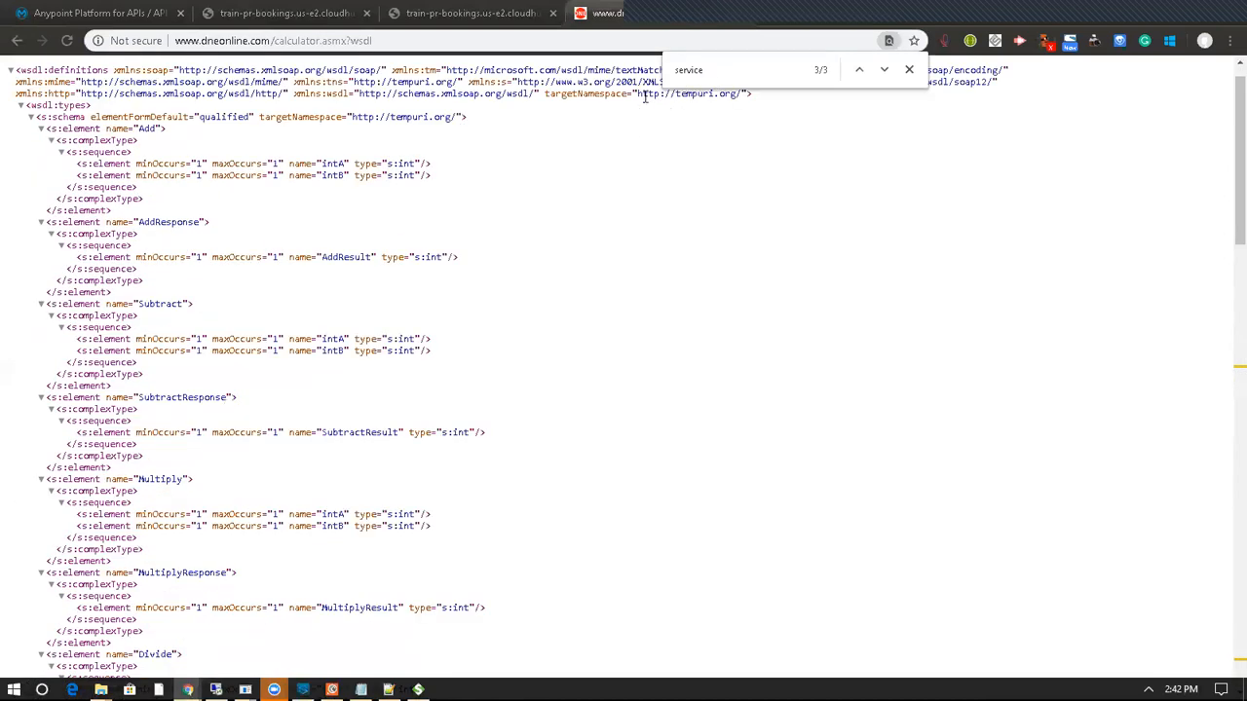
double_click(602, 93)
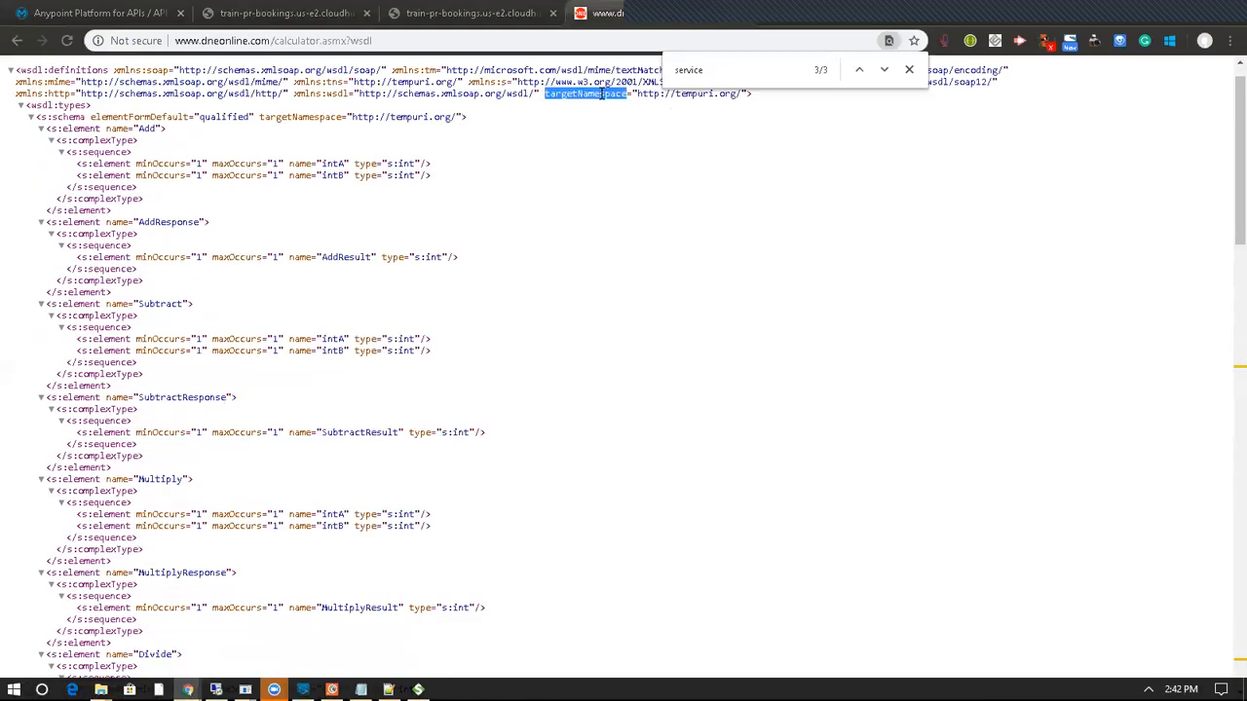
click(909, 68)
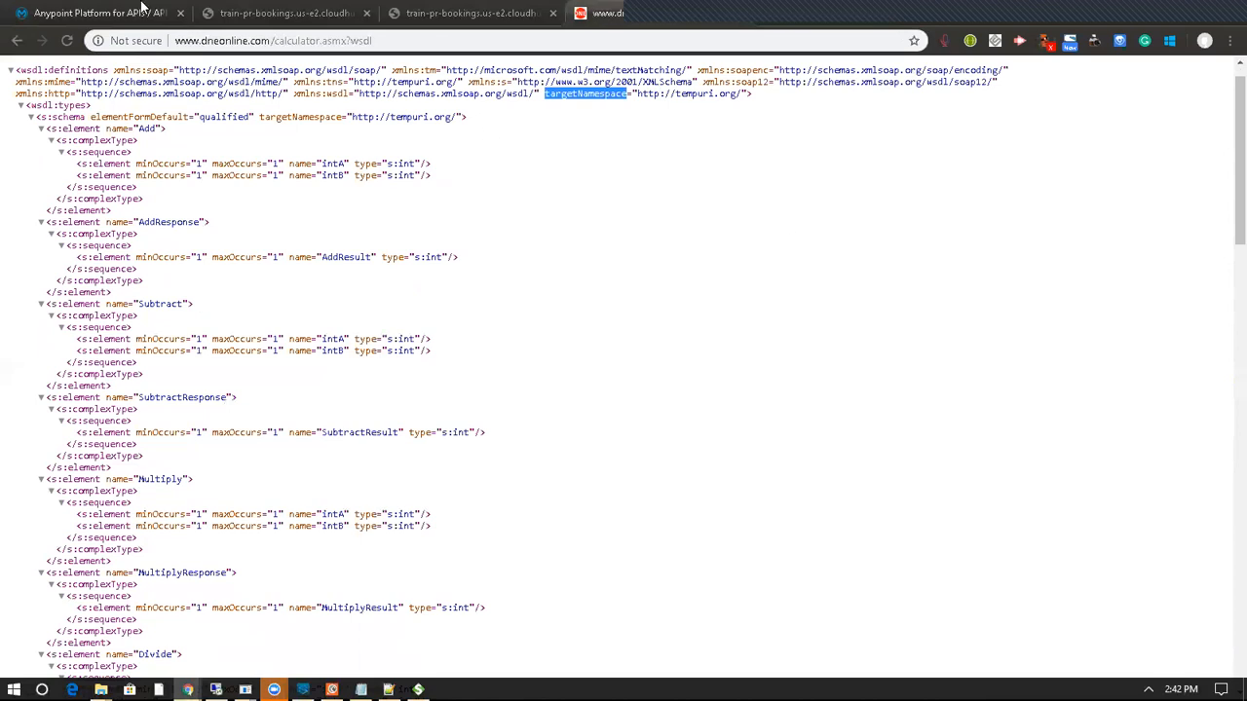
click(137, 12)
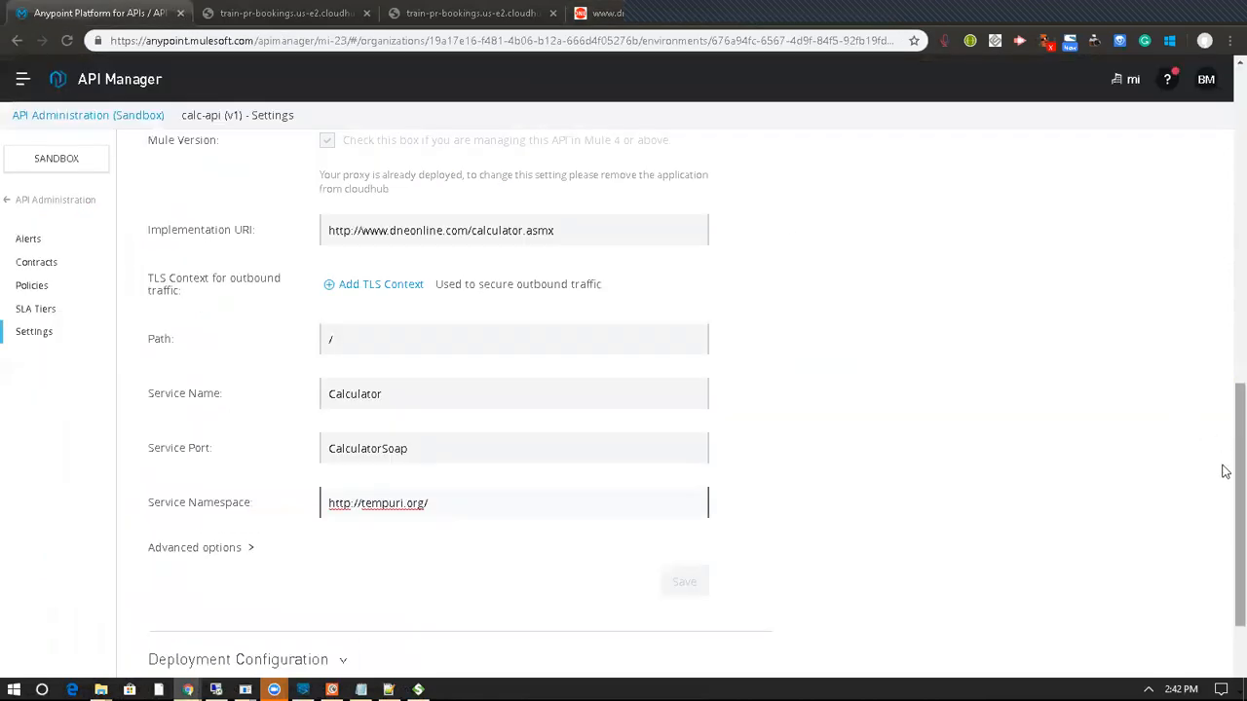
scroll(1224, 575, down, 2)
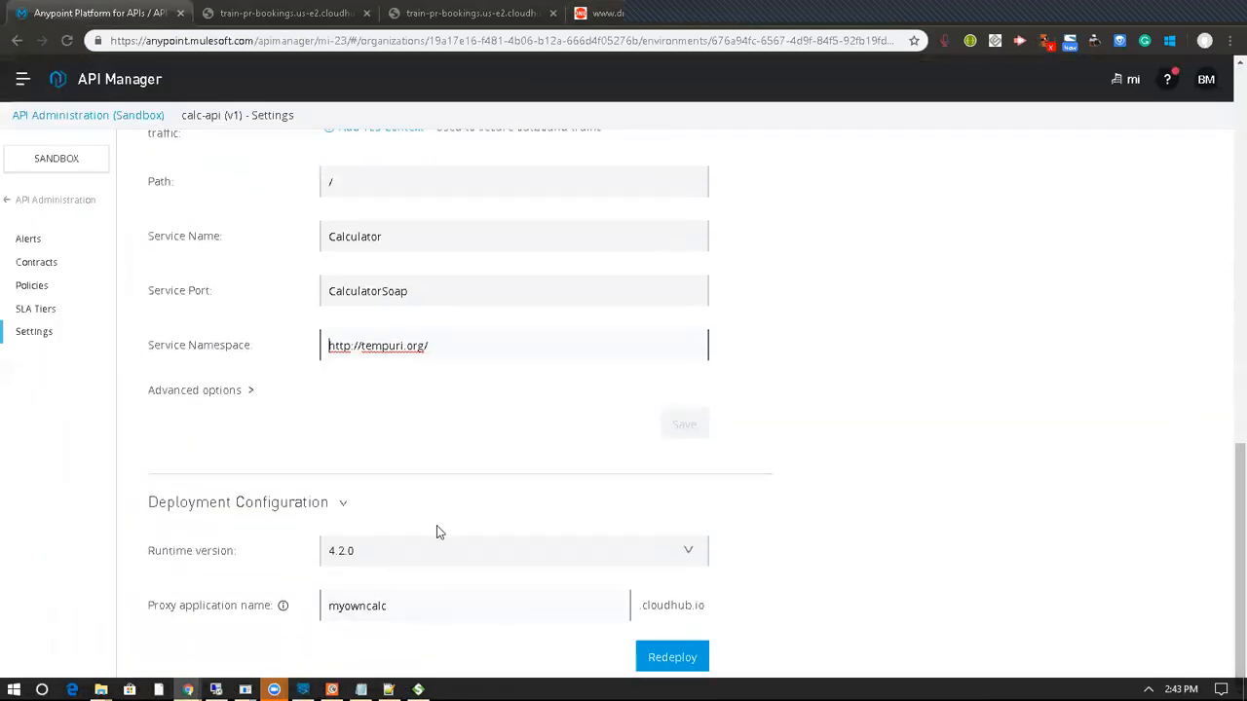
click(477, 596)
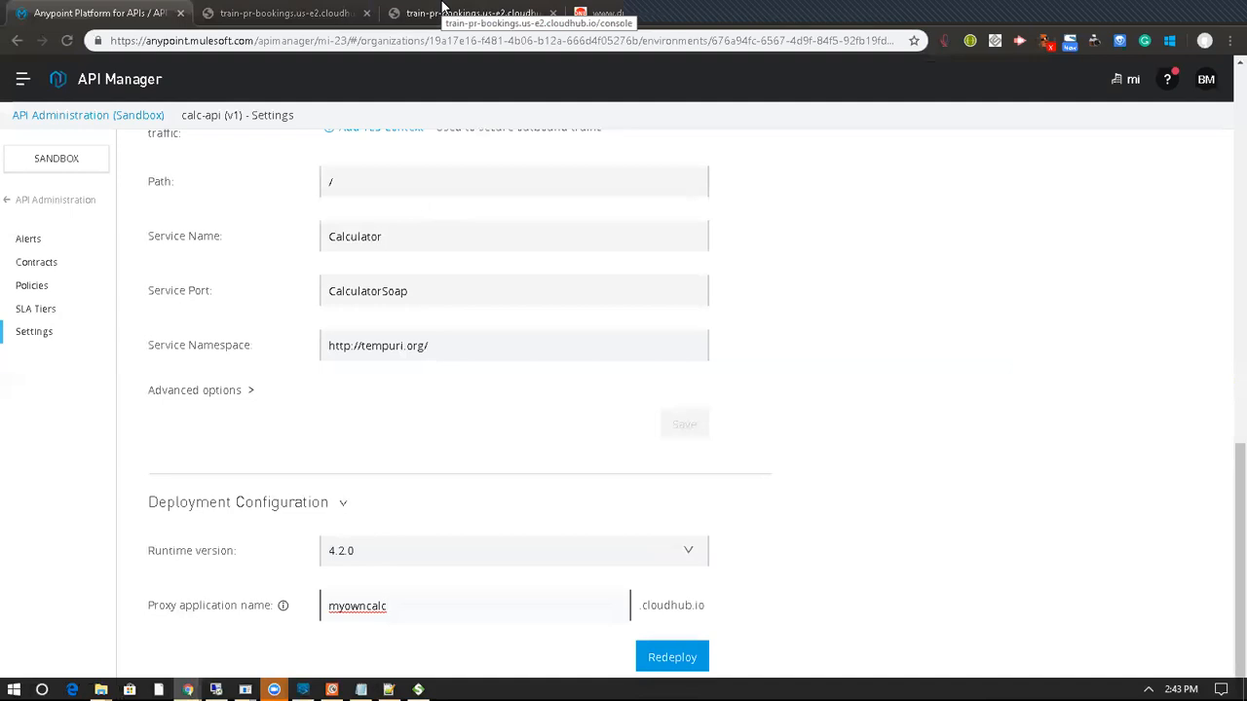
key(alt+Tab)
key(alt+Tab)
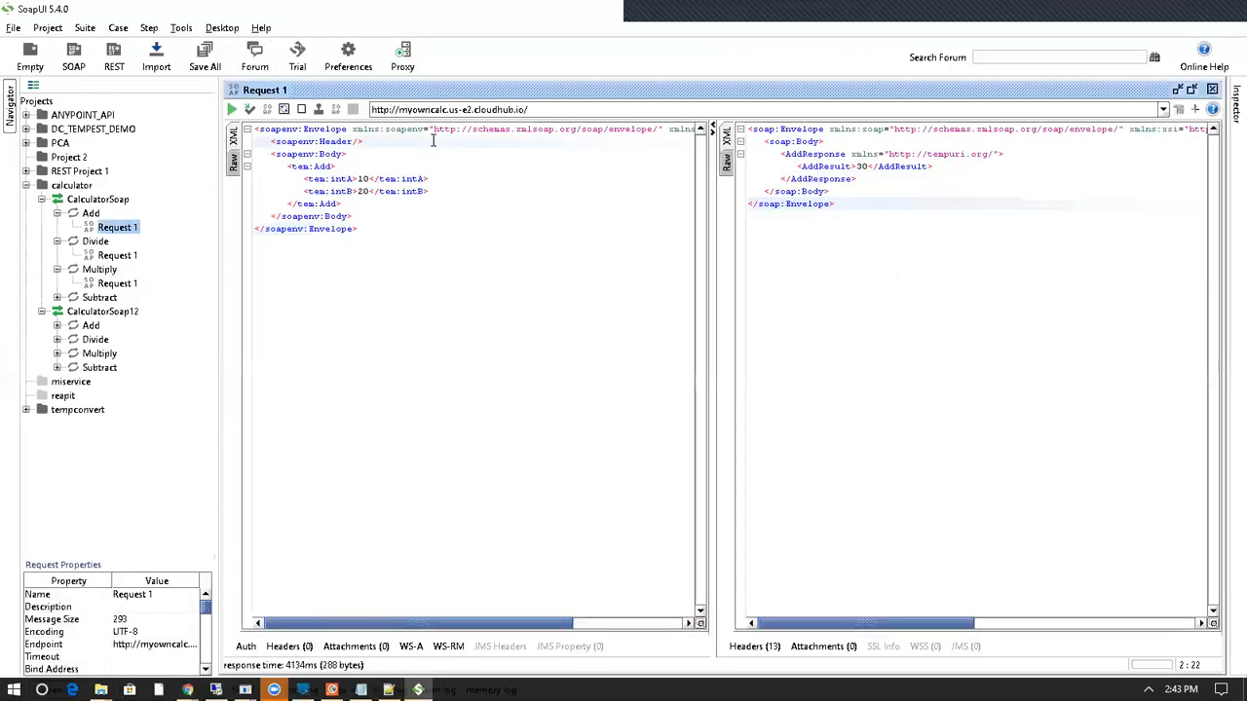
click(538, 109)
click(234, 110)
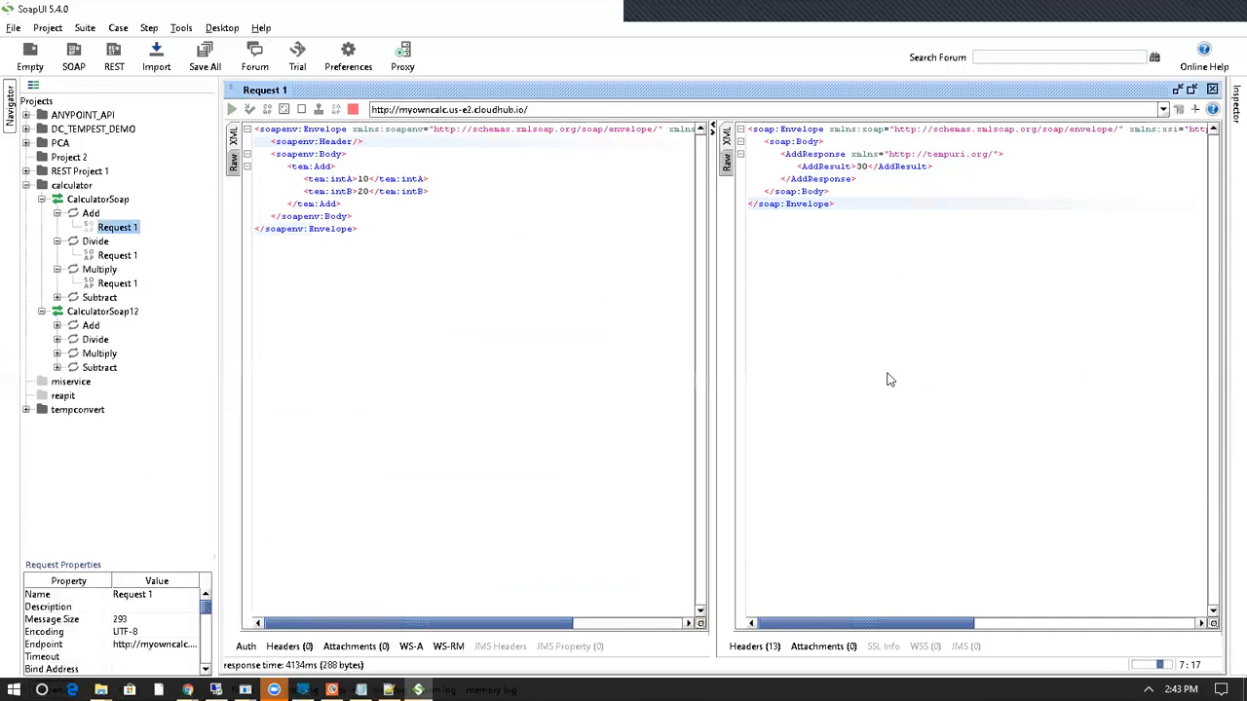
Compare the Proxy URL in calc-api's settings with the Add request's endpoint in SoapUI, and examine the returned response.
key(alt+Tab)
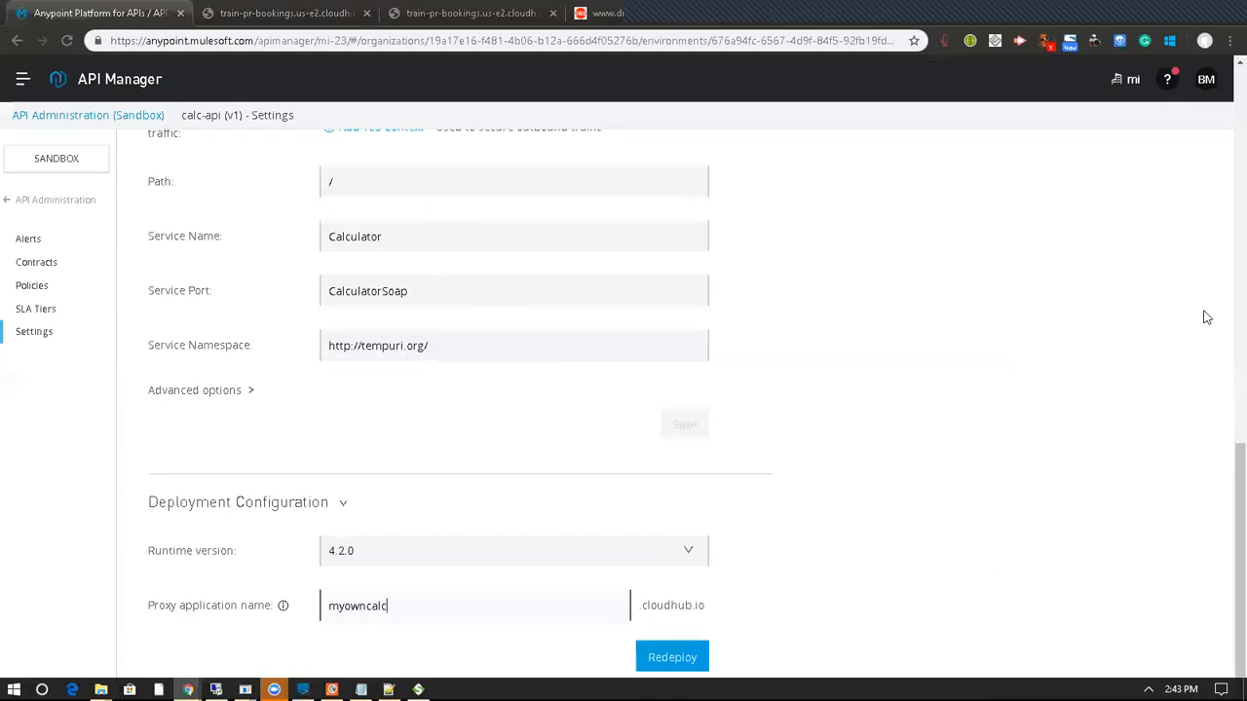
scroll(1226, 263, up, 5)
scroll(1225, 268, up, 5)
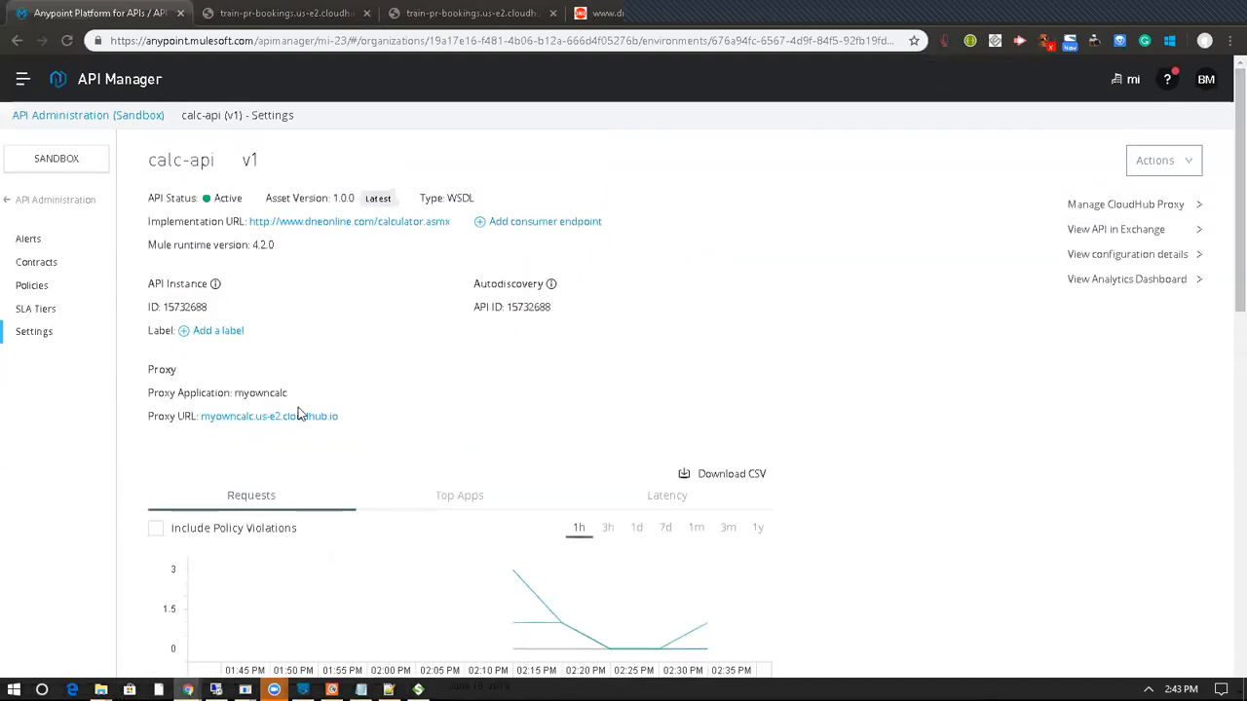
key(alt+Tab)
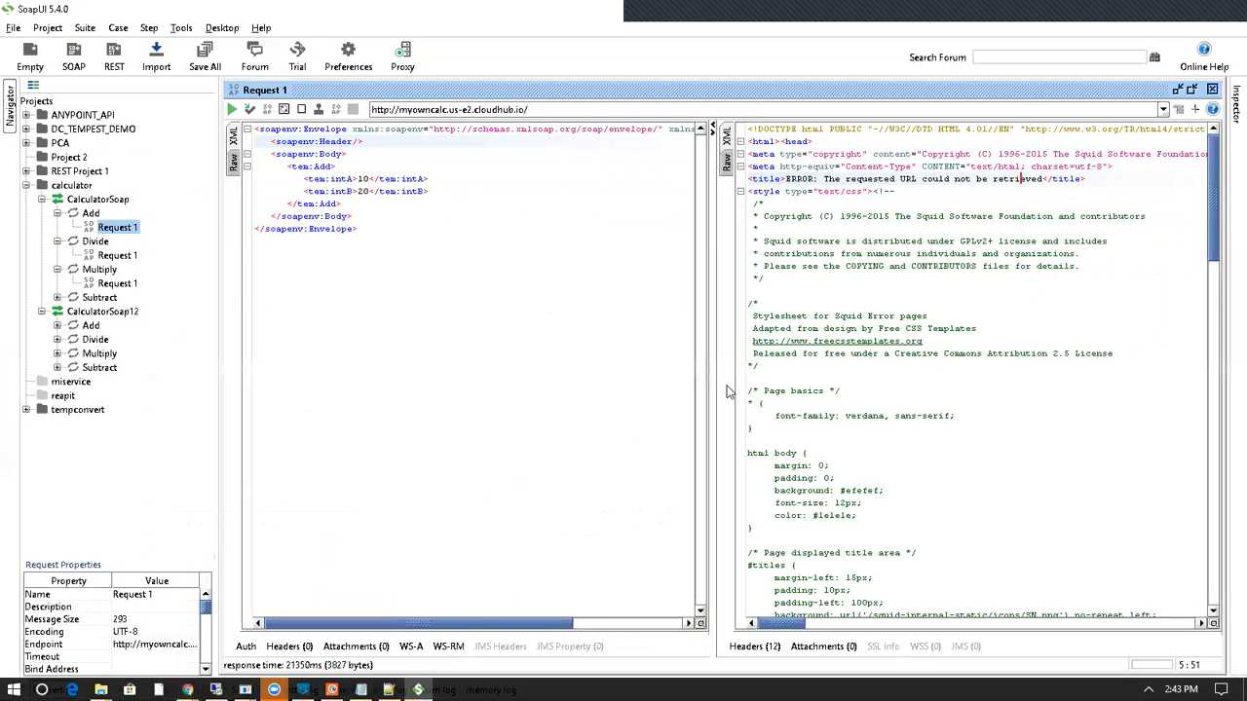
click(876, 400)
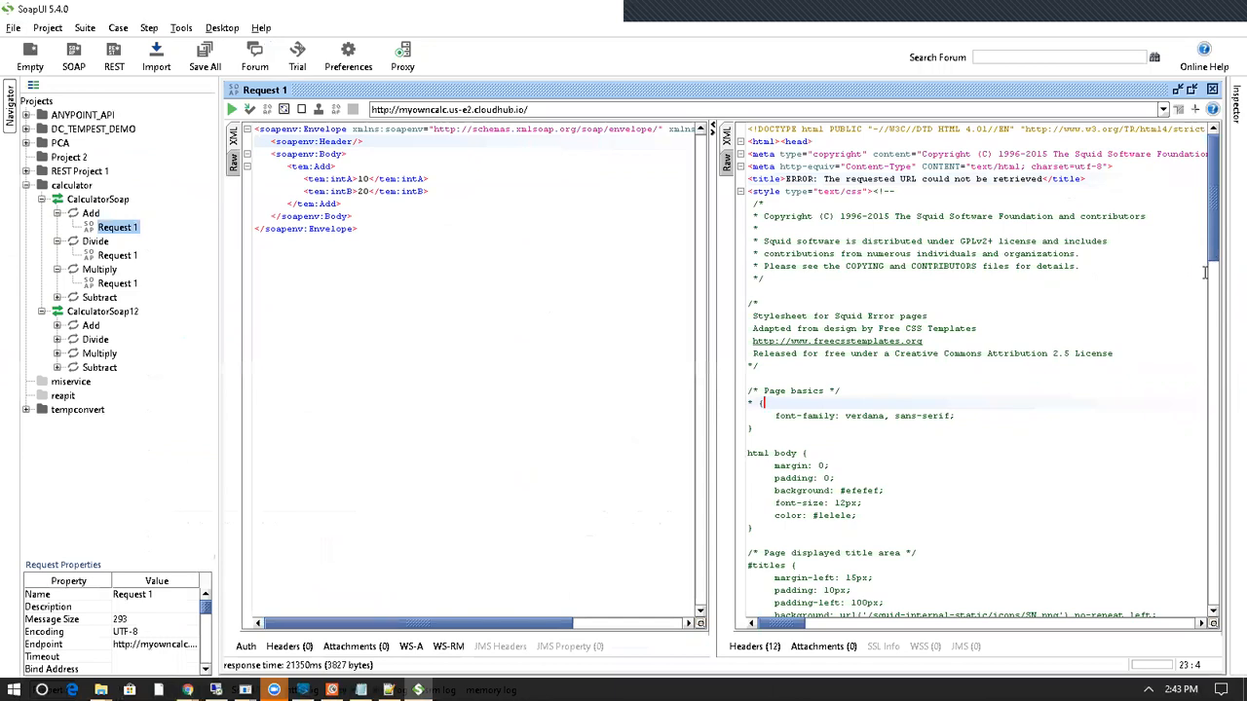
Resend the Add request with intA 10 and intB 20 through the proxy endpoint, and inspect the SOAP response.
click(232, 111)
click(835, 253)
drag(890, 185, 679, 108)
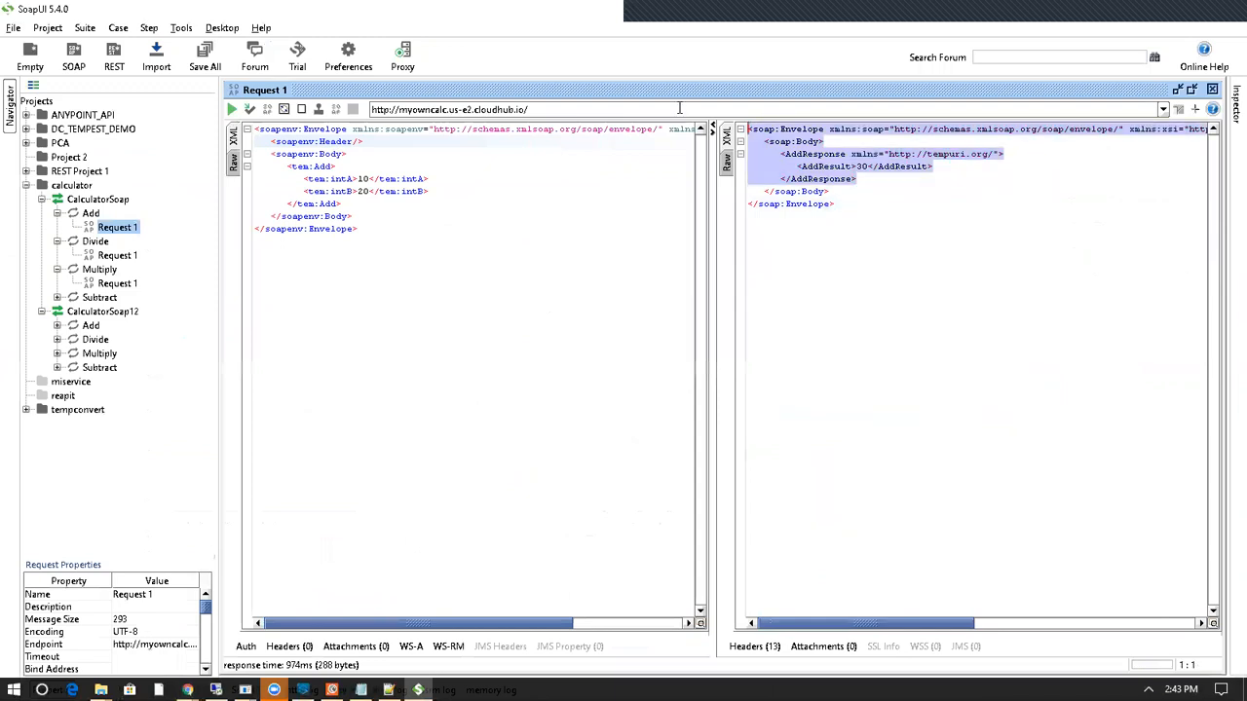
click(569, 111)
Return to the API Administration list in API Manager and collapse train-pr-bookings, train-sys-crm and train-sys-slots.
key(alt+Tab)
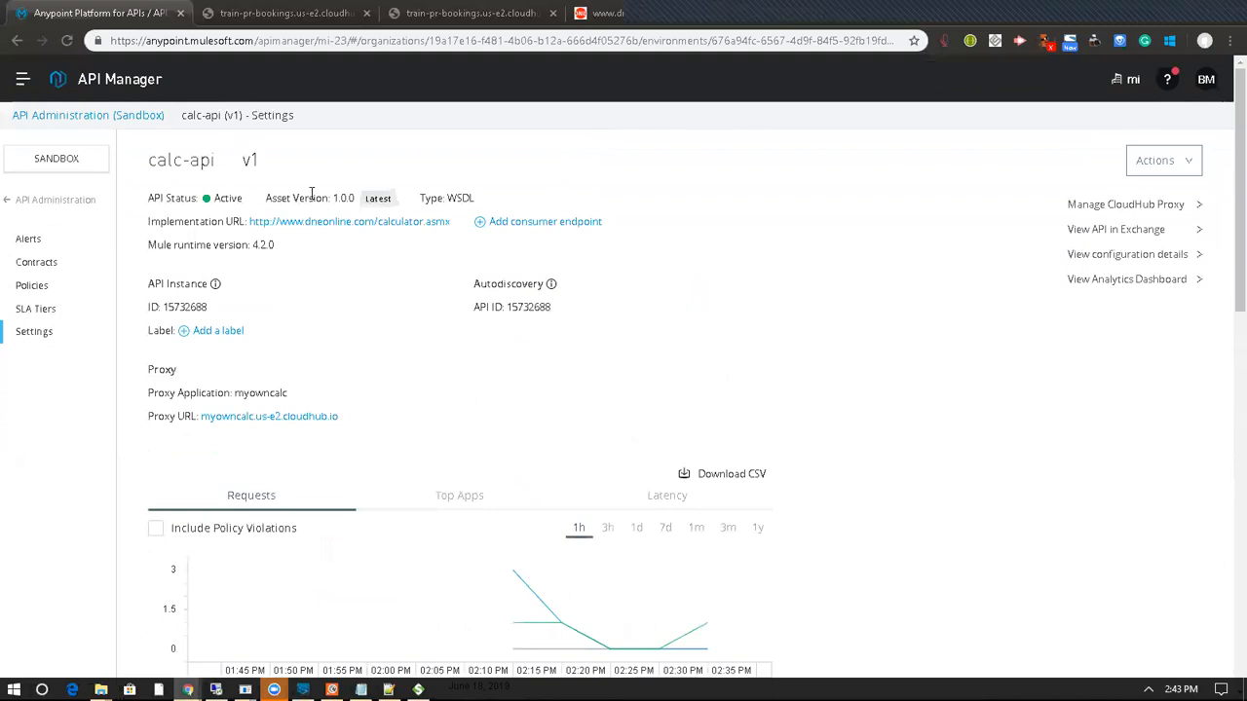
click(39, 201)
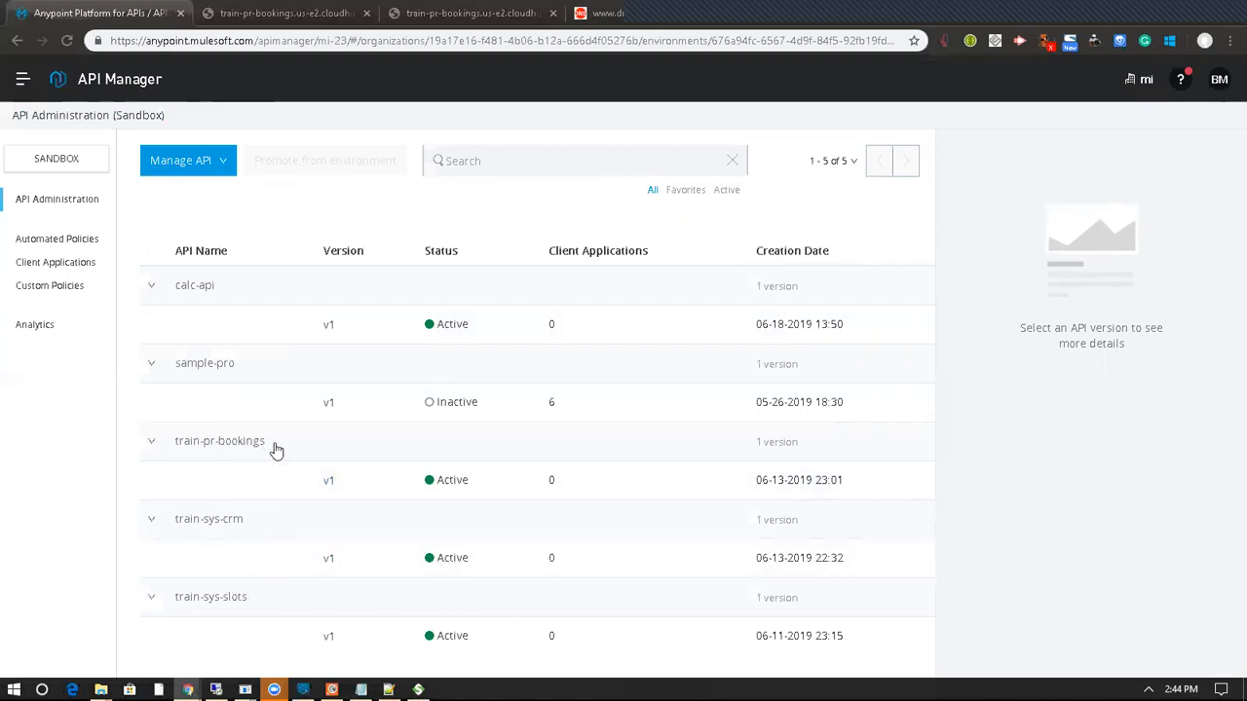
drag(276, 450, 174, 440)
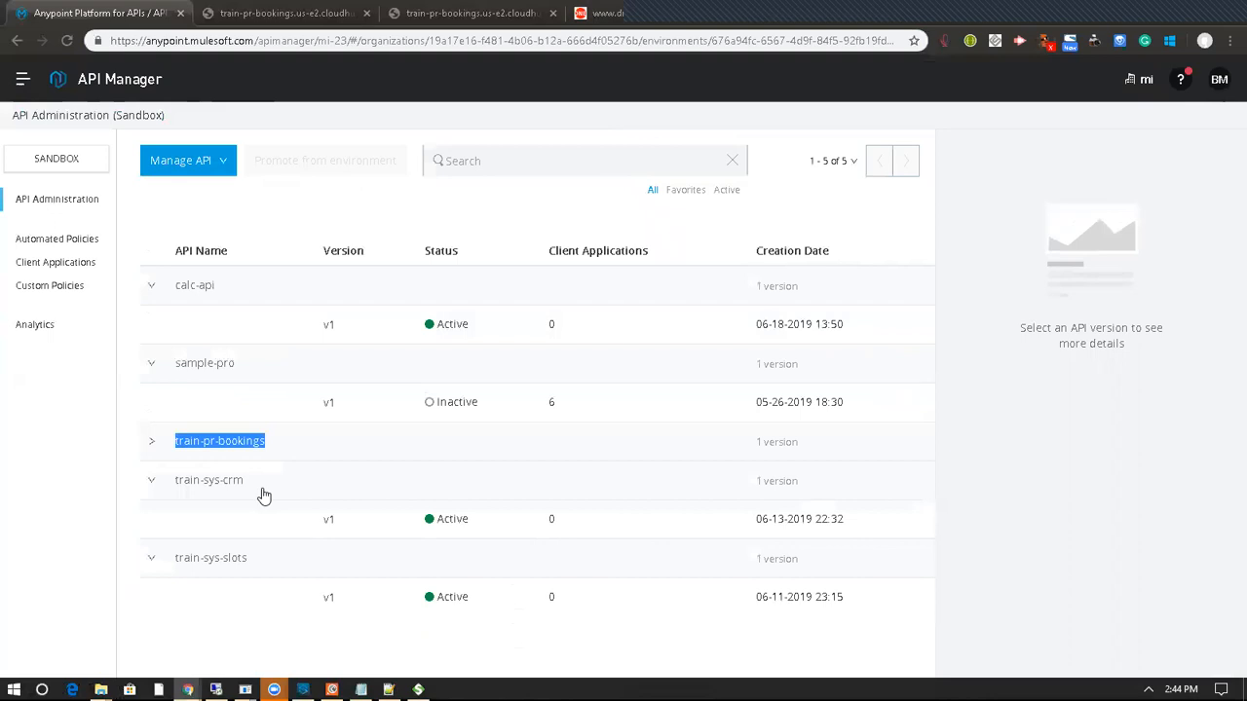
drag(255, 489, 178, 487)
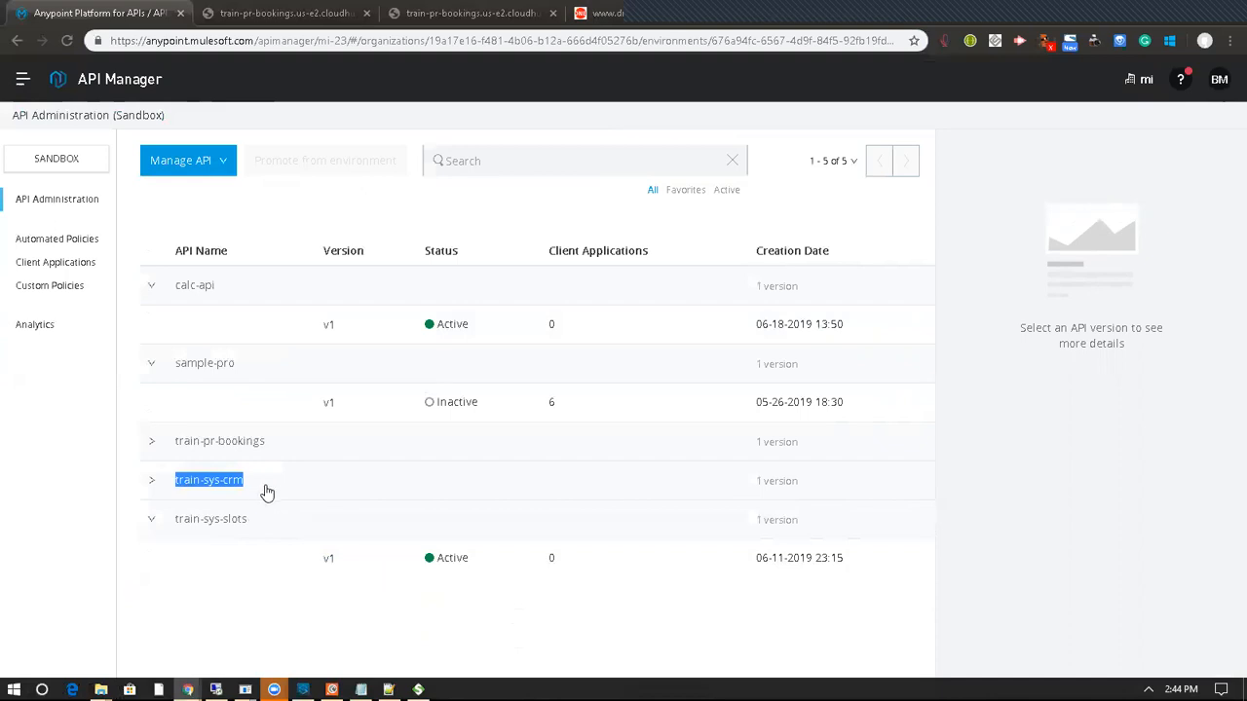
drag(249, 524, 167, 523)
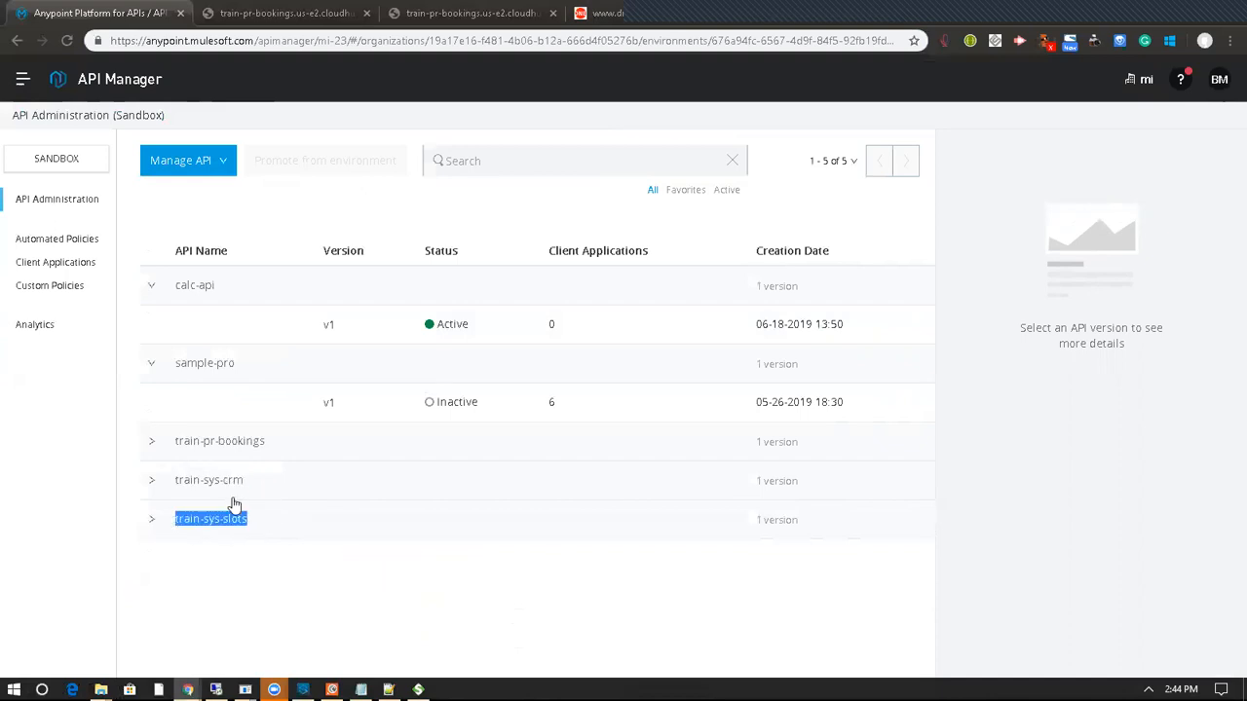
Switch to Anypoint Studio, dismiss the validation error, and open train-sys-slots.xml to view the database Select in the get:\slots flow.
click(303, 689)
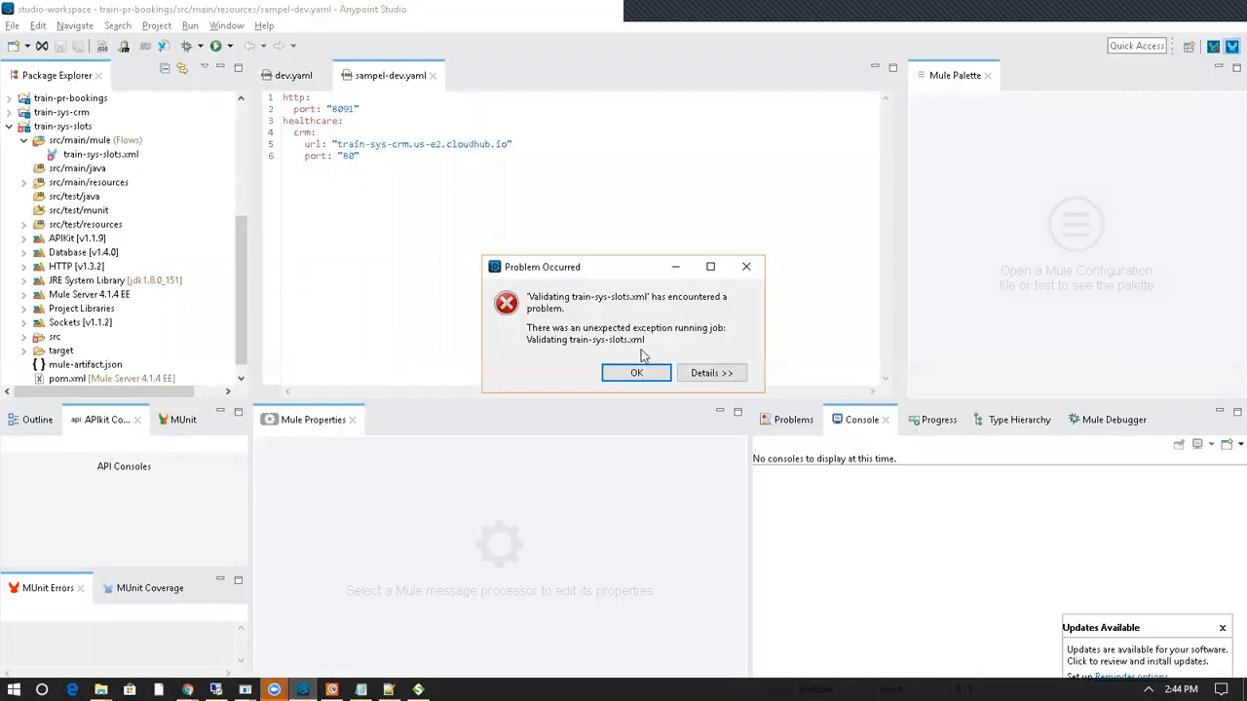
click(636, 373)
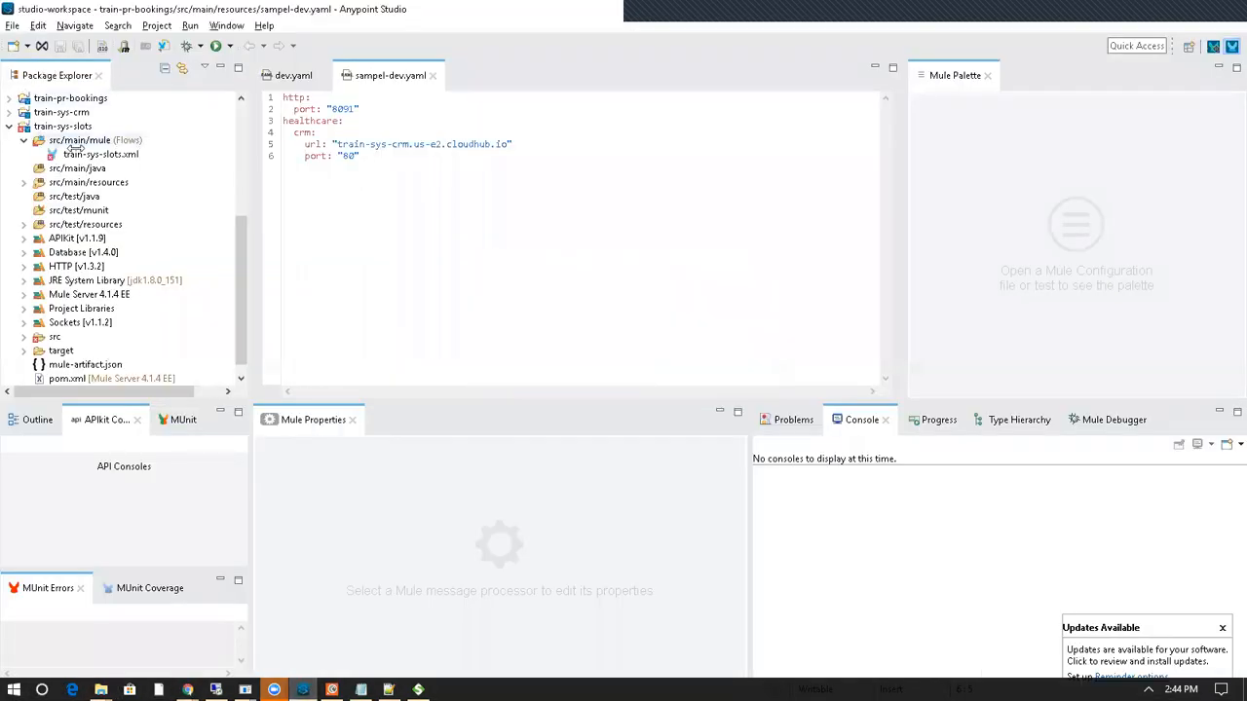
click(92, 155)
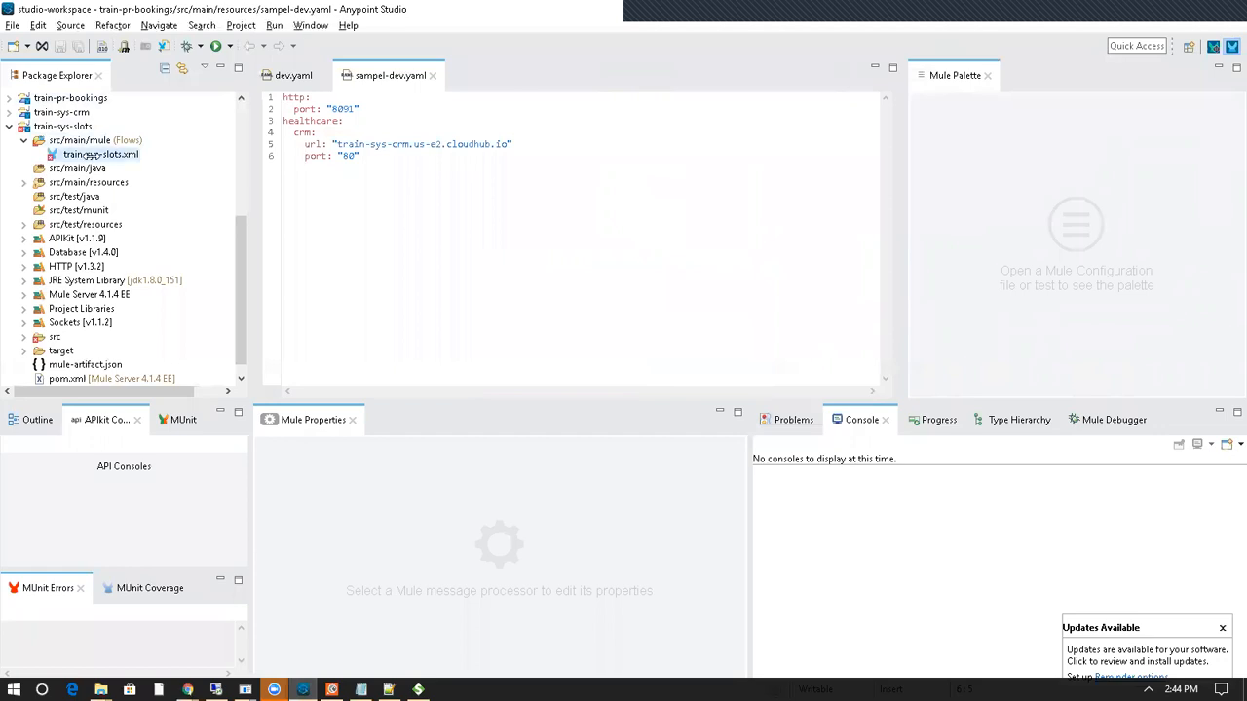
double_click(92, 155)
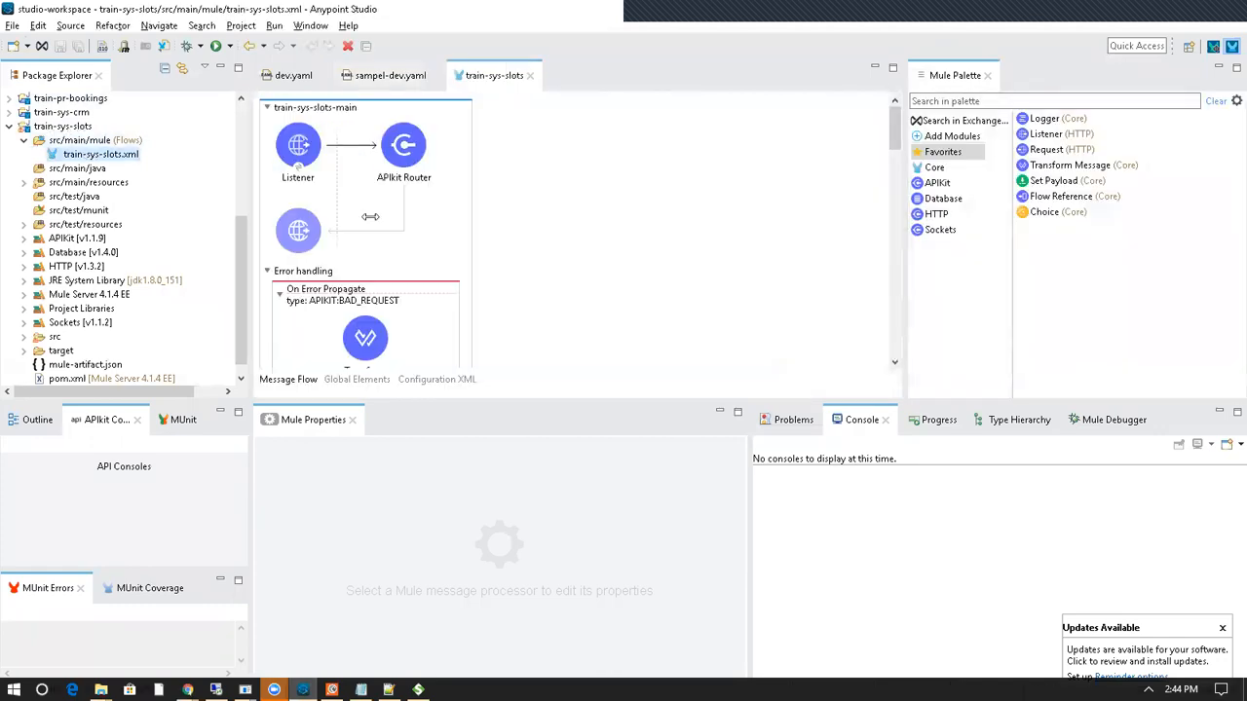
click(894, 296)
scroll(894, 296, down, 3)
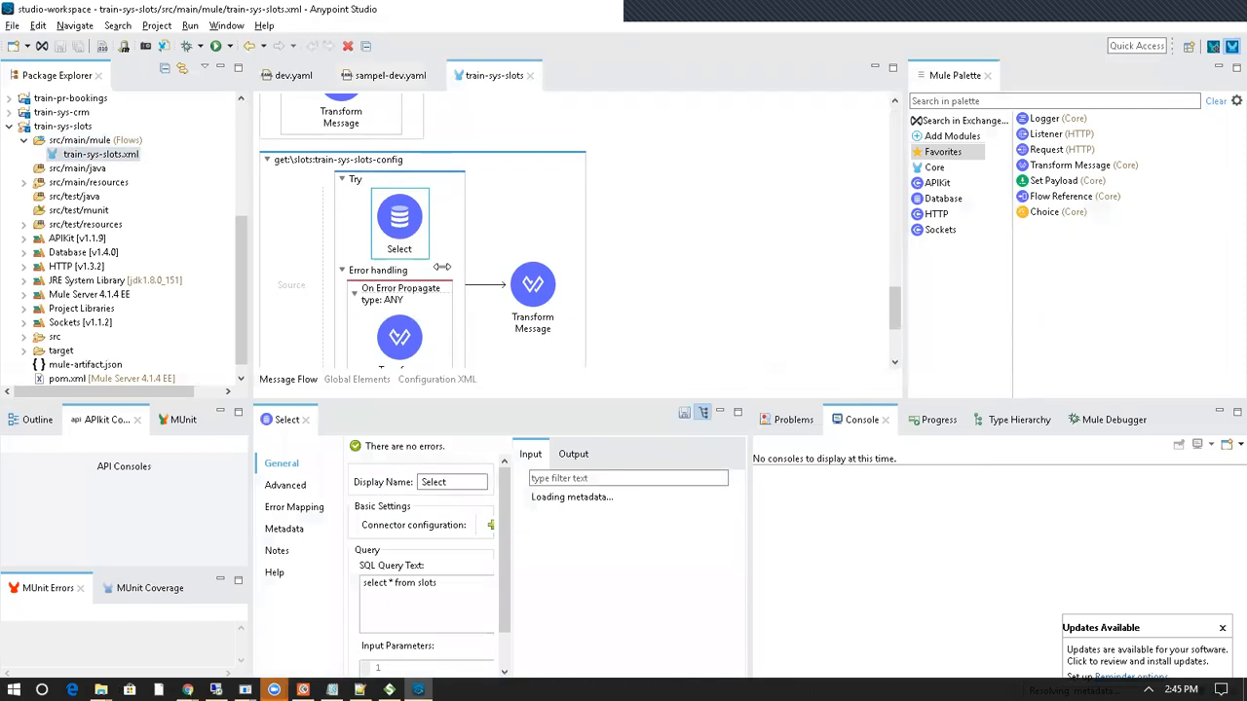
Collapse the train-sys-slots project, and open train-sys-crm.xml to show the Salesforce Query properties in the get:\appointments flow.
click(11, 328)
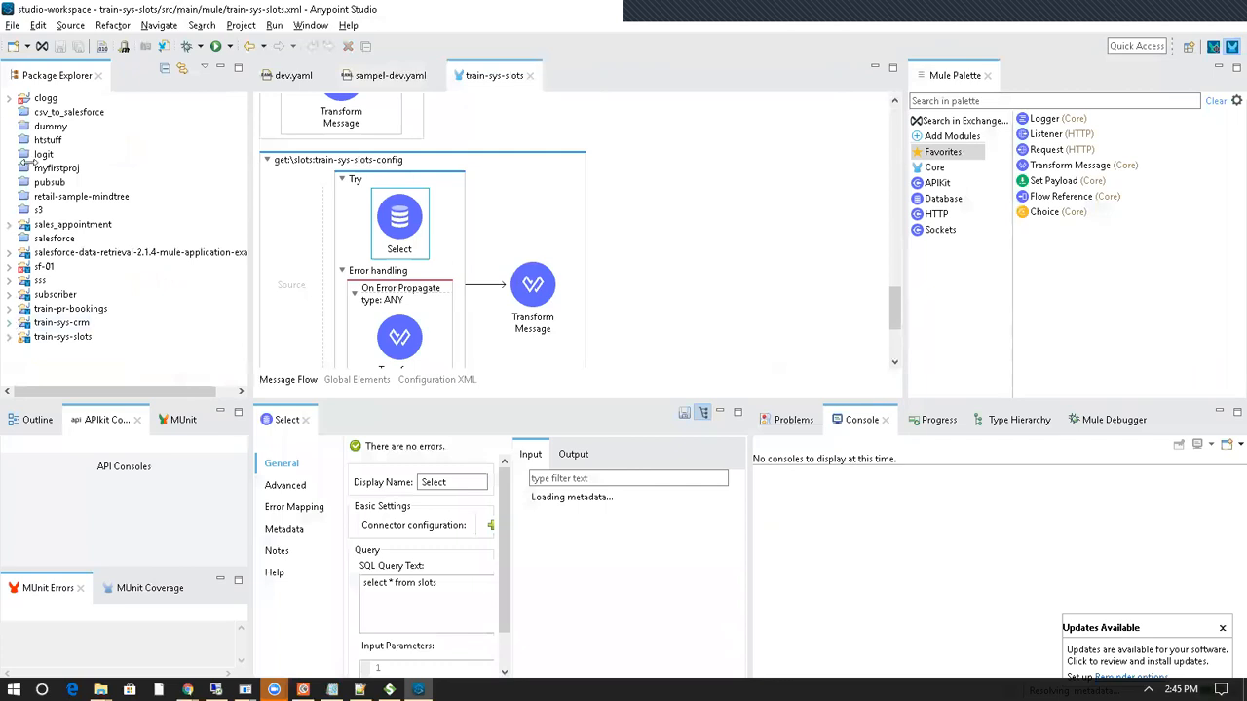
click(8, 322)
click(97, 168)
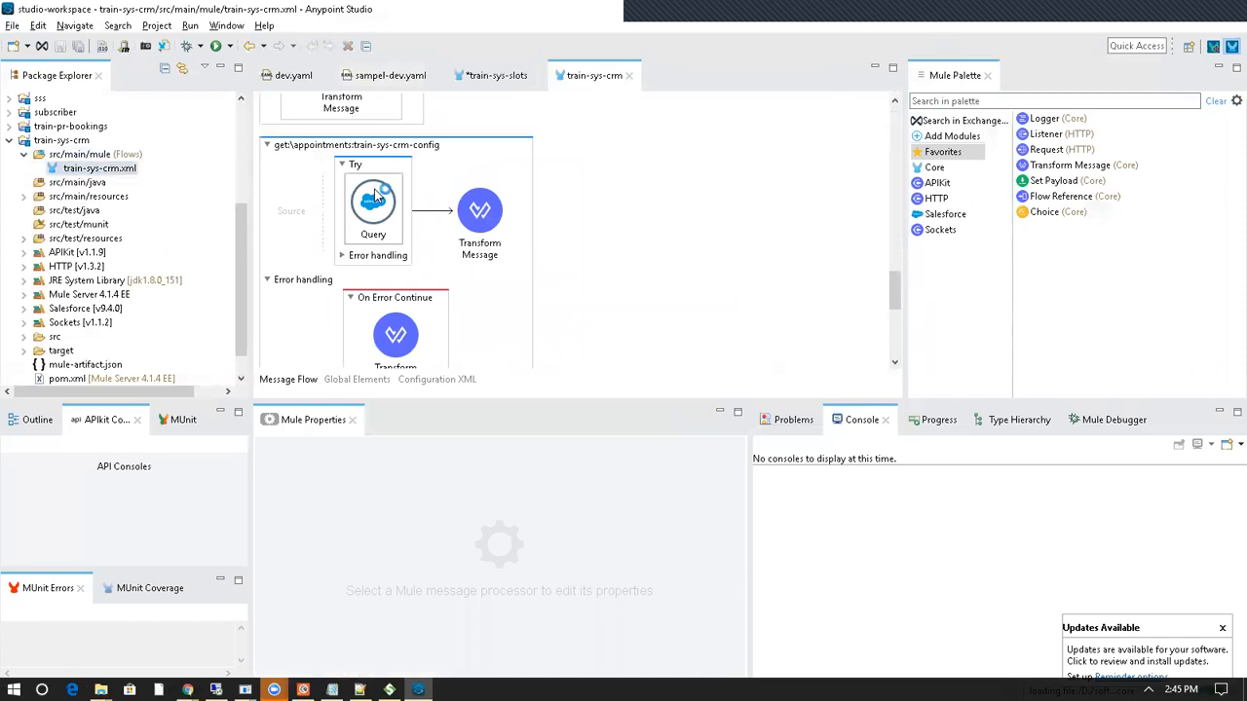
click(374, 199)
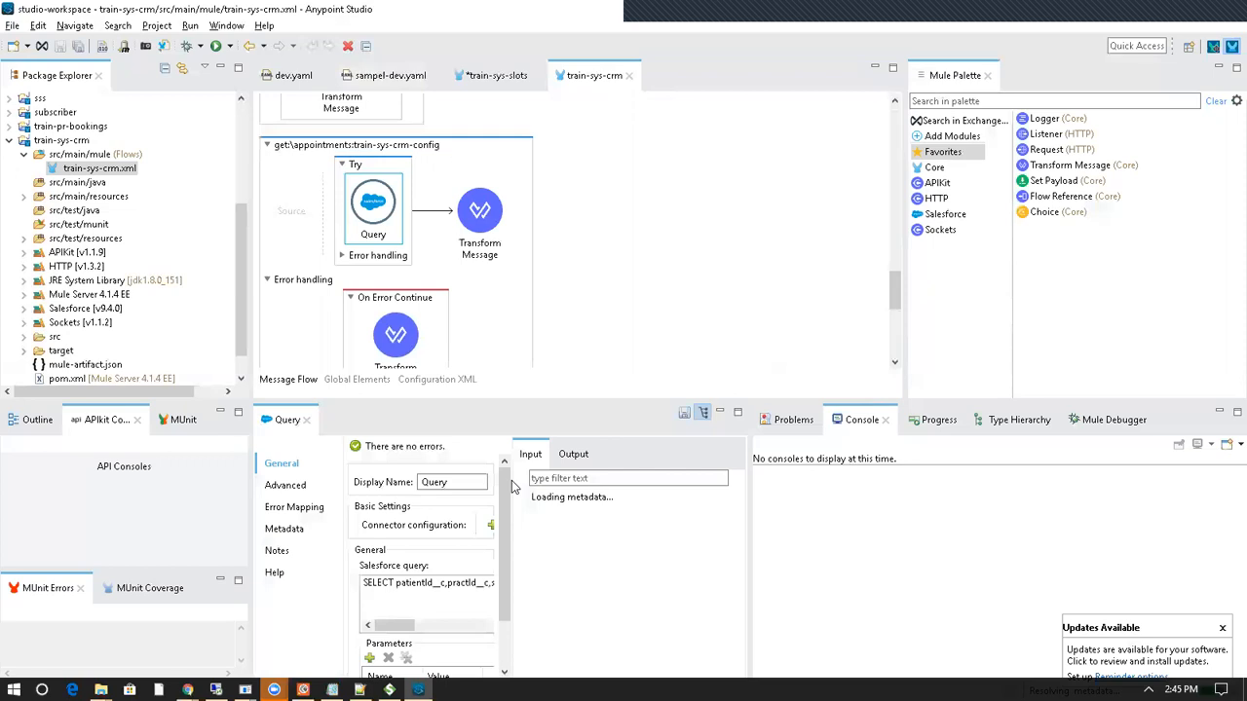
Maximize the Query properties to examine the Salesforce query on appointments__c, and restore the normal layout.
double_click(281, 421)
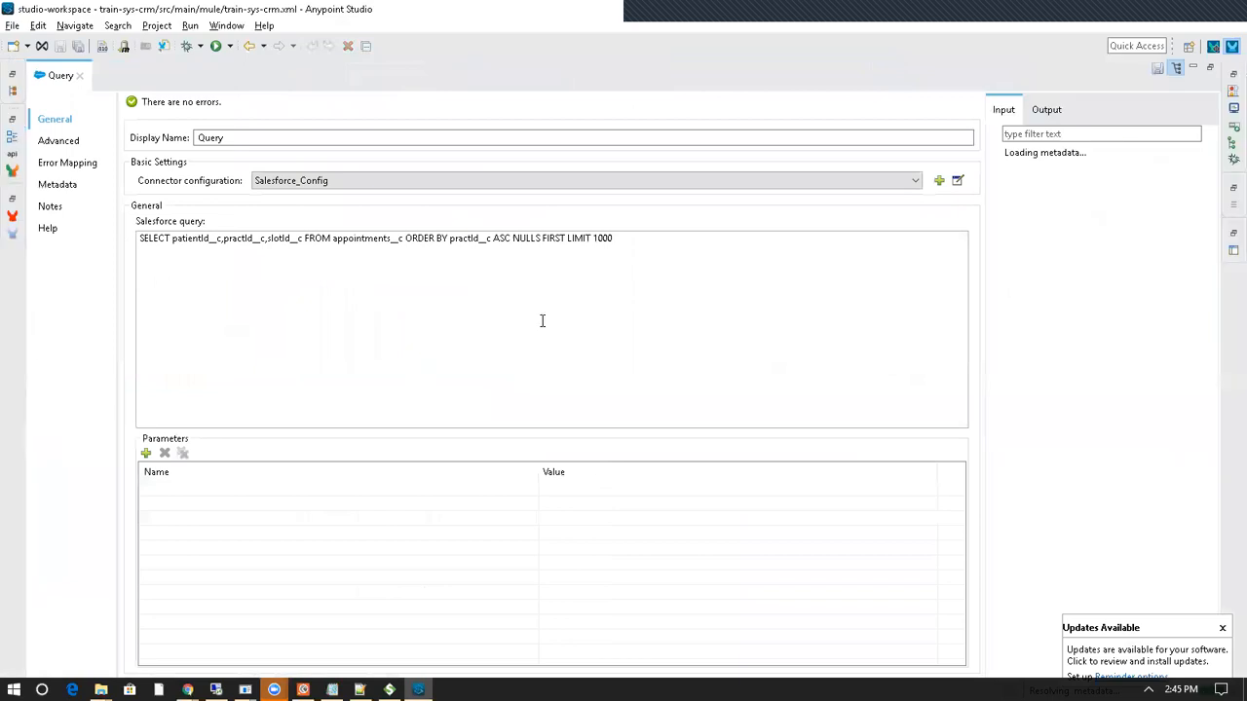
double_click(368, 238)
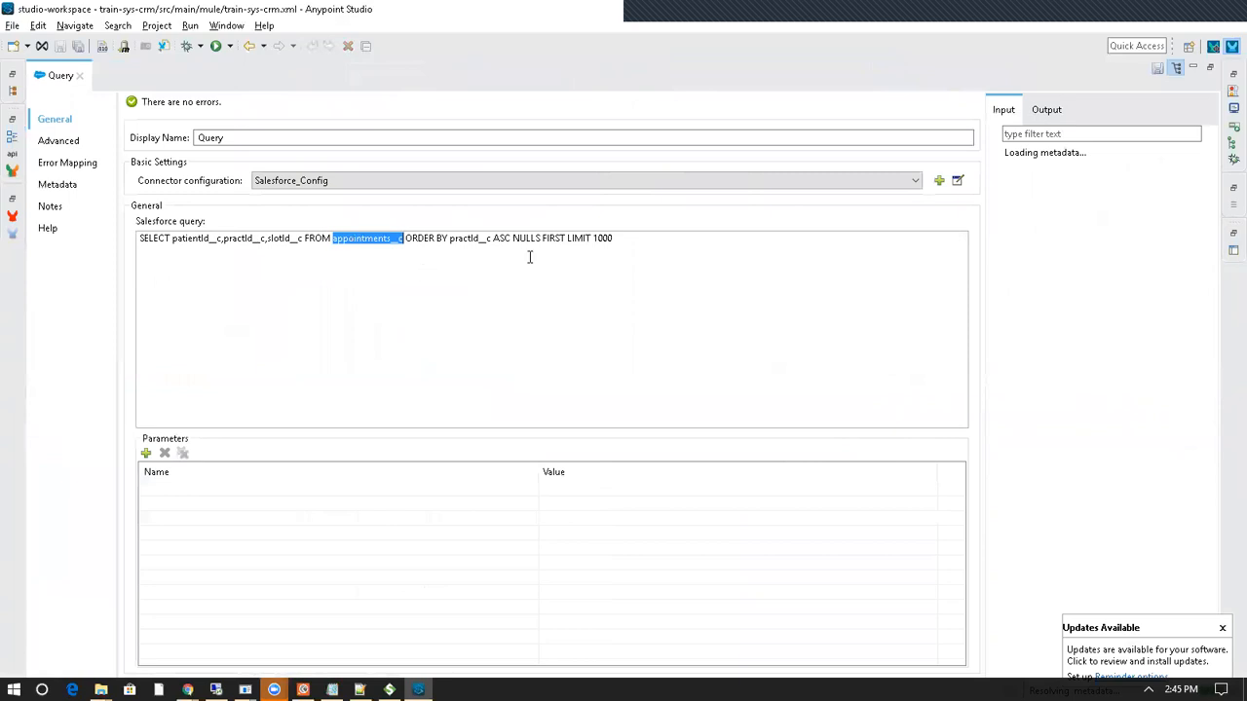
click(657, 245)
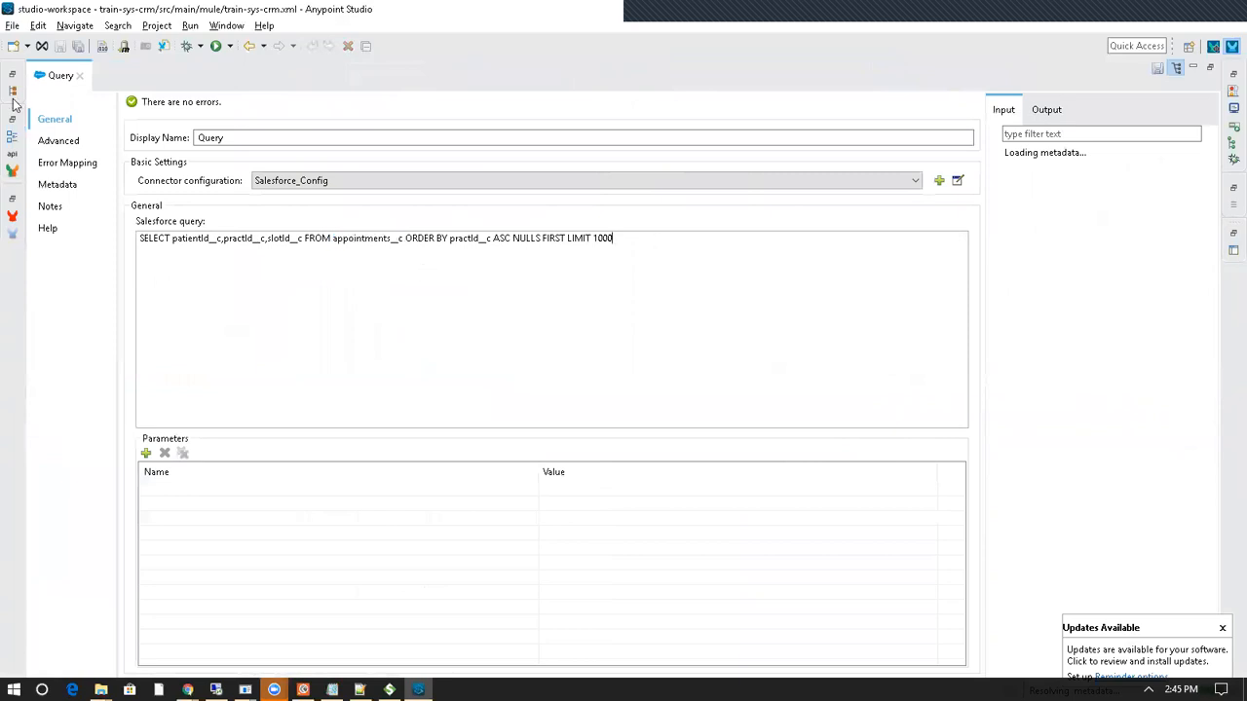
double_click(44, 73)
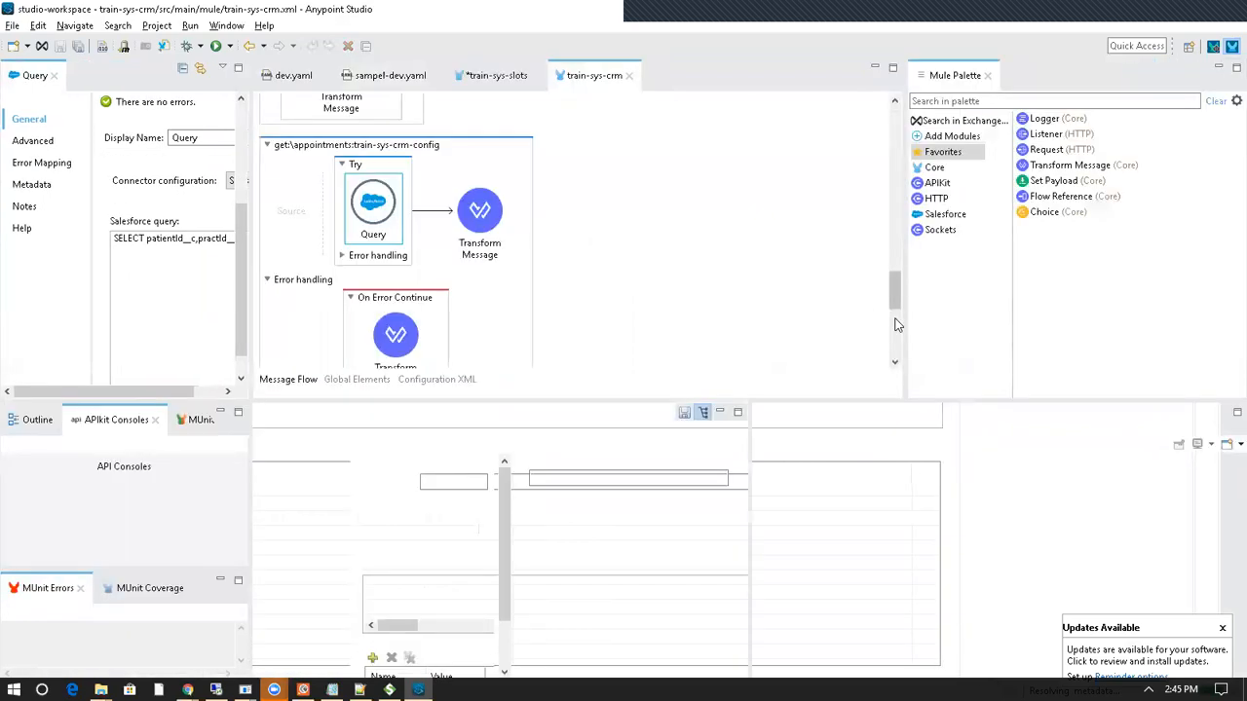
Display the mapping of the first Transform Message in the post:\appointments\appointment flow.
scroll(896, 324, down, 5)
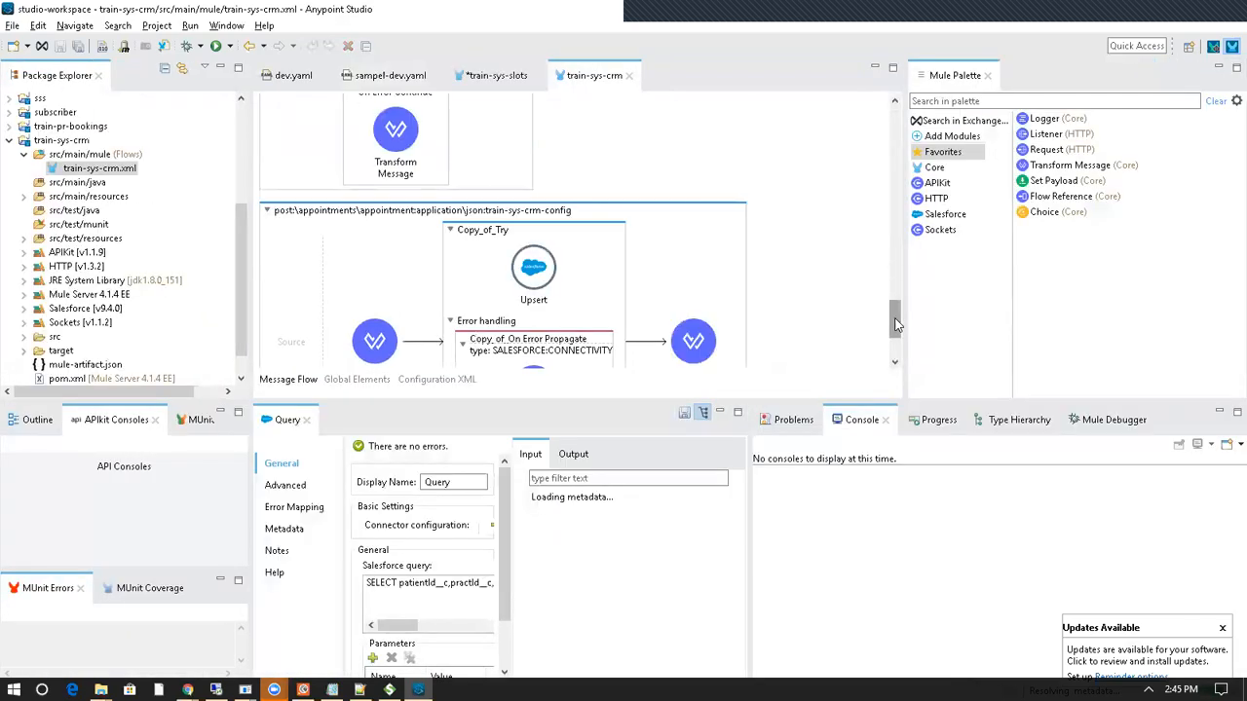
drag(898, 340, 898, 341)
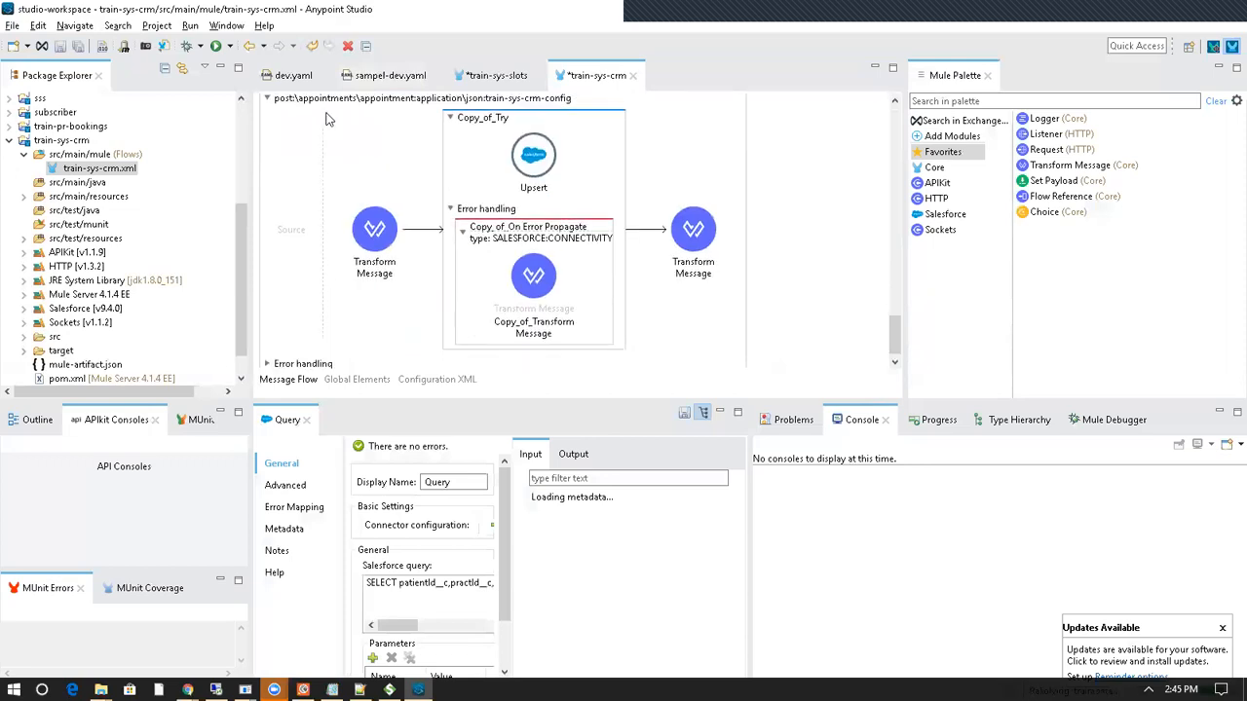
click(381, 234)
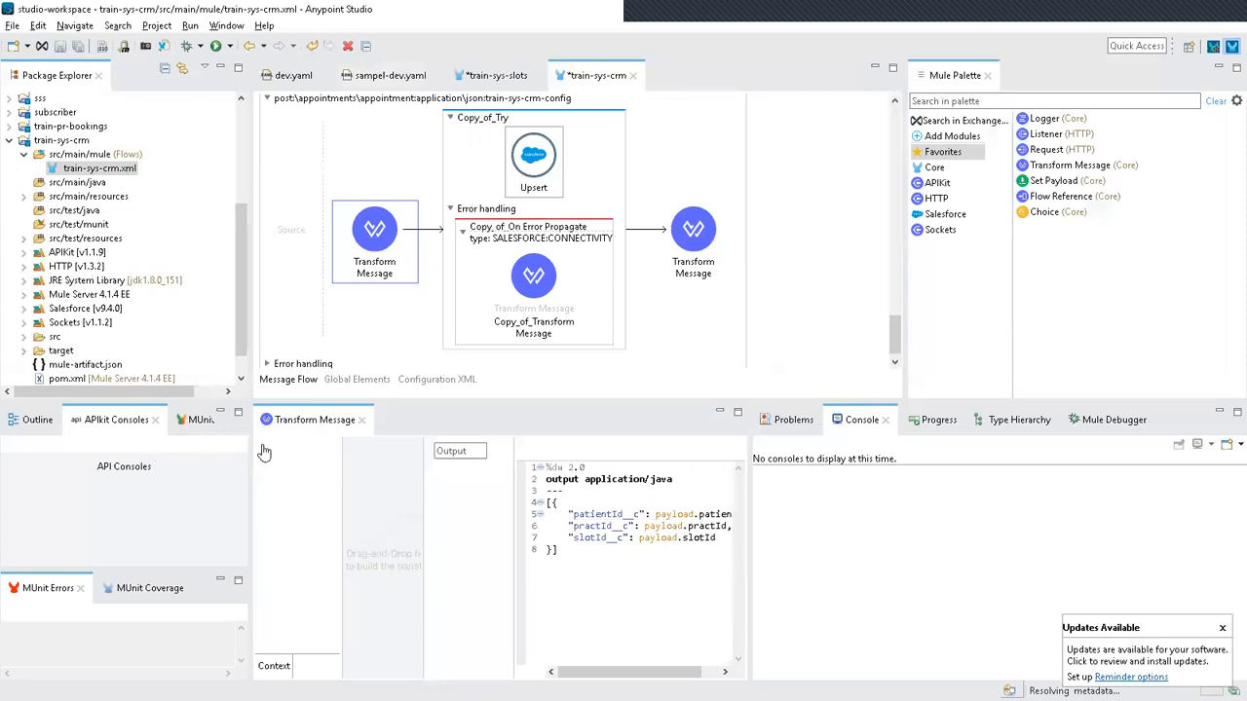
Switch to Chrome, expand train-pr-bookings in API Manager, and examine the practitionerId parameter in the URL of the train-pr-bookings appointments response.
key(alt+Tab)
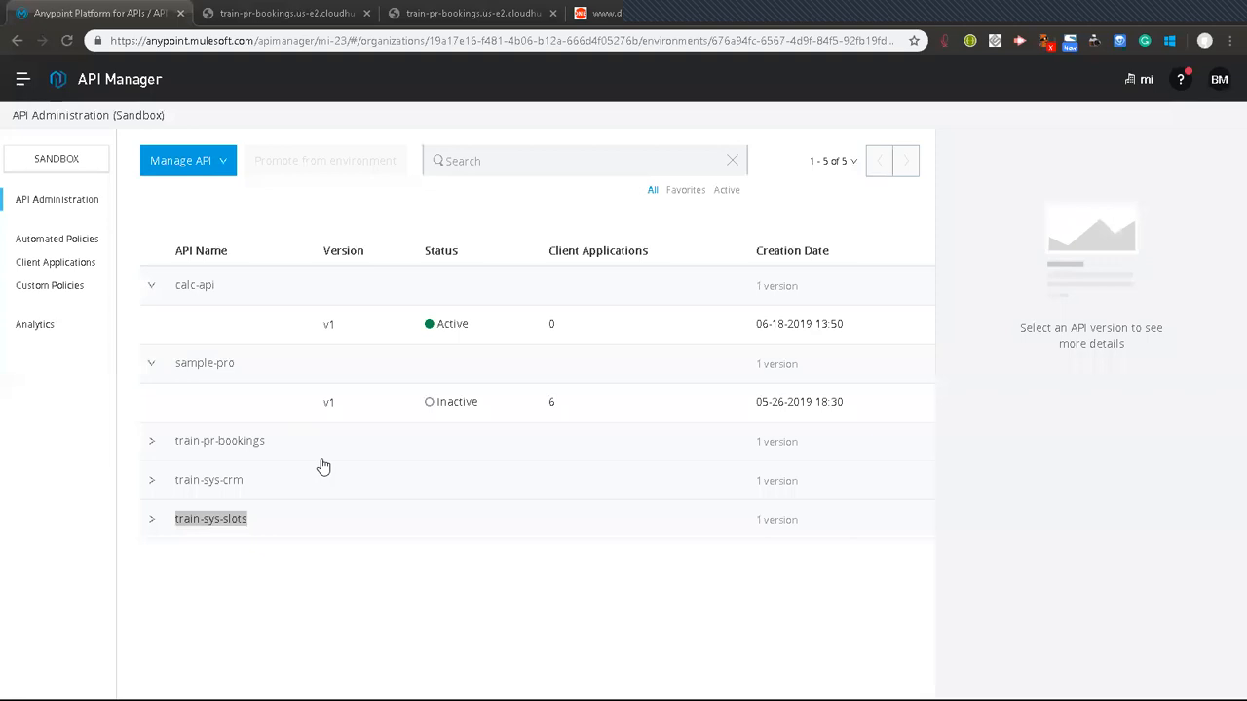
click(333, 448)
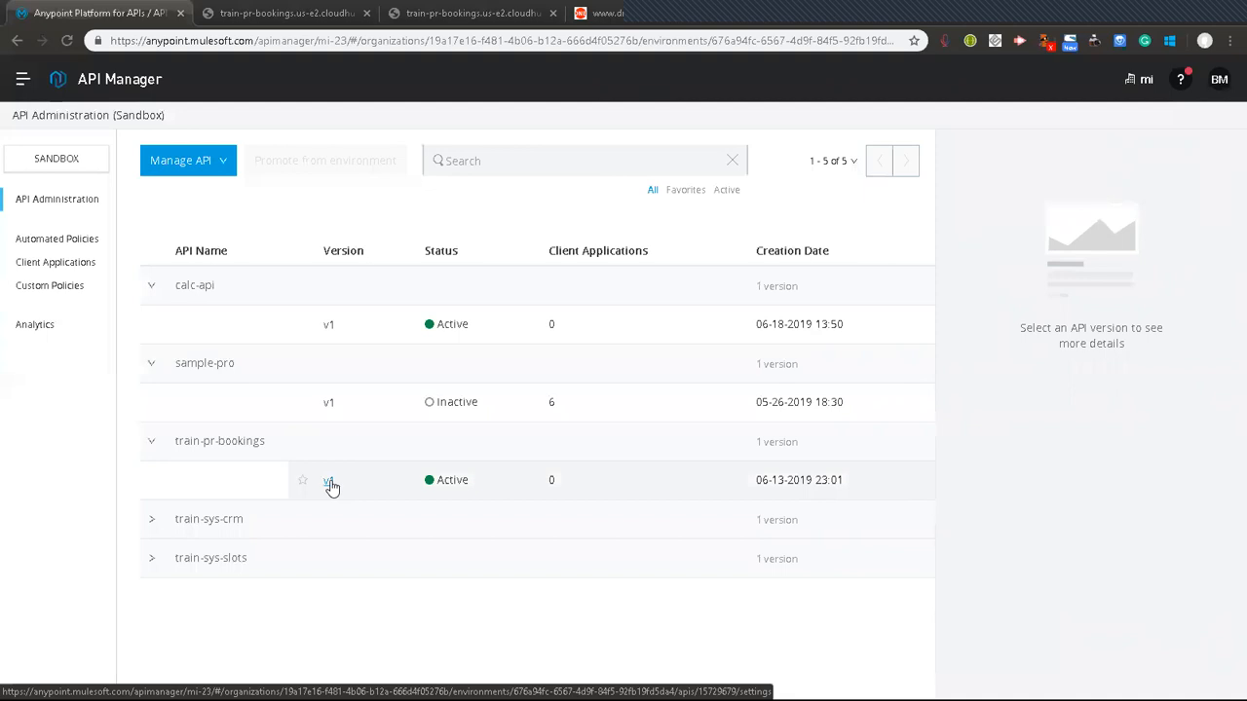
click(303, 12)
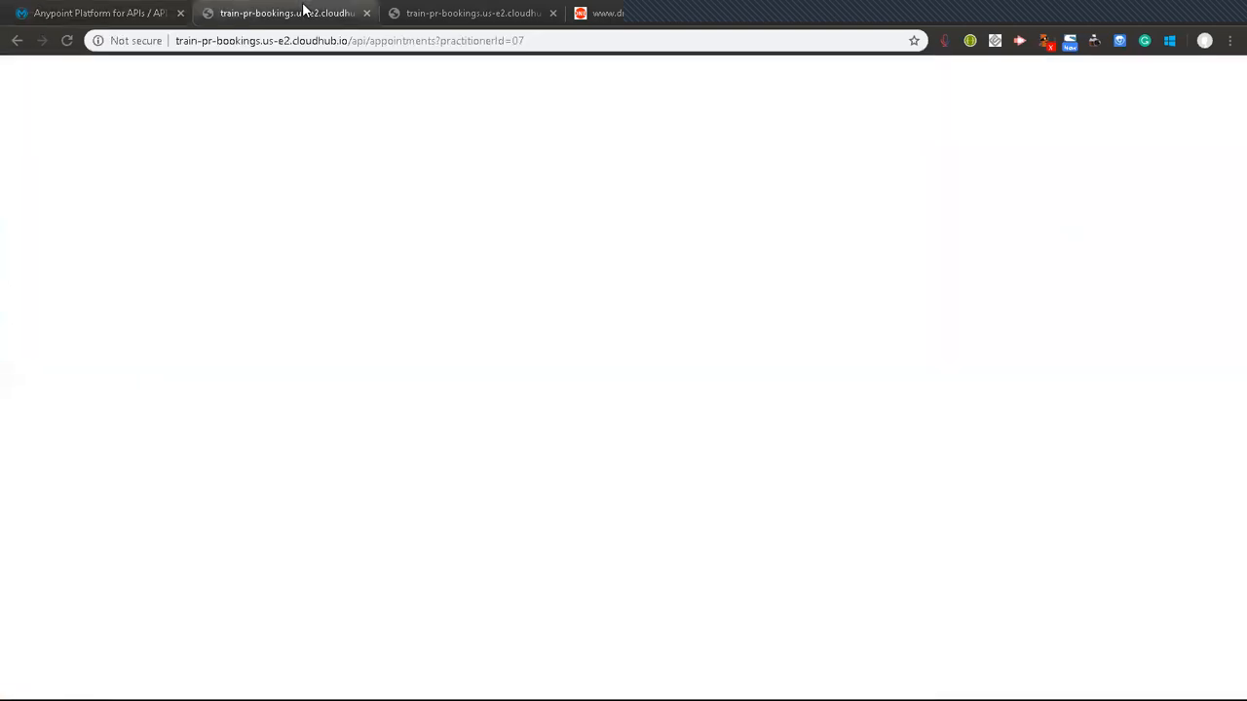
click(568, 38)
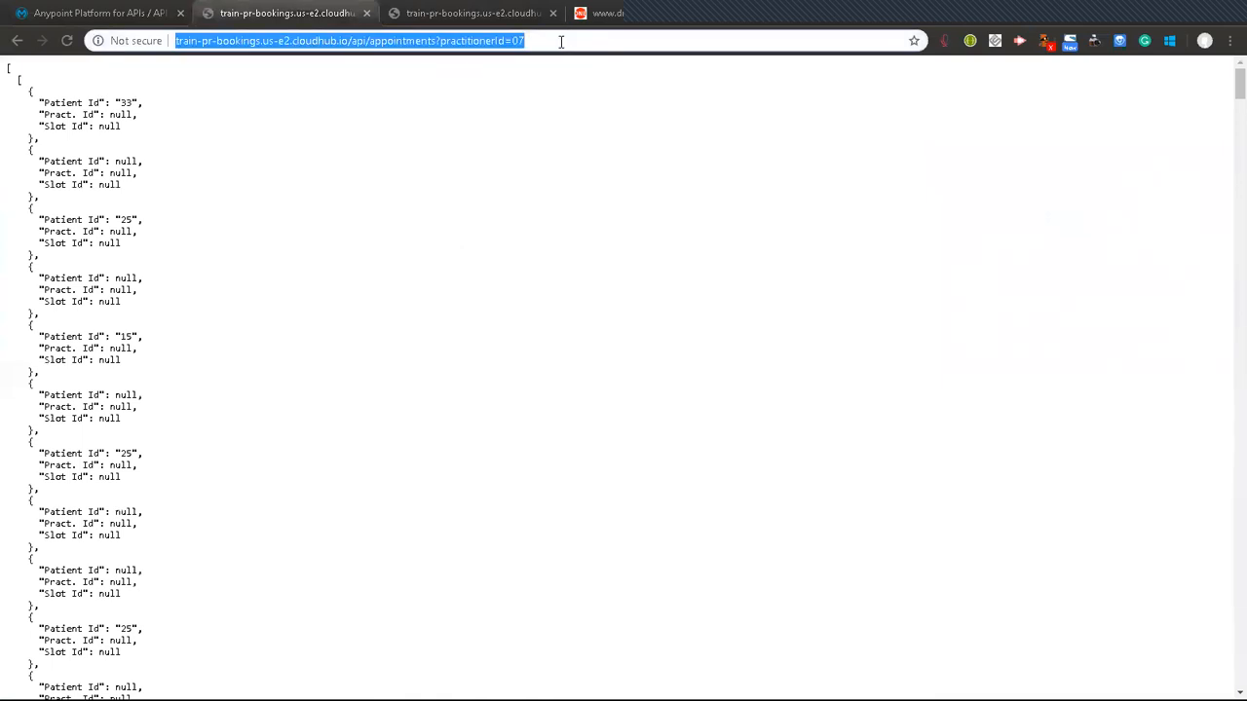
click(561, 41)
double_click(491, 45)
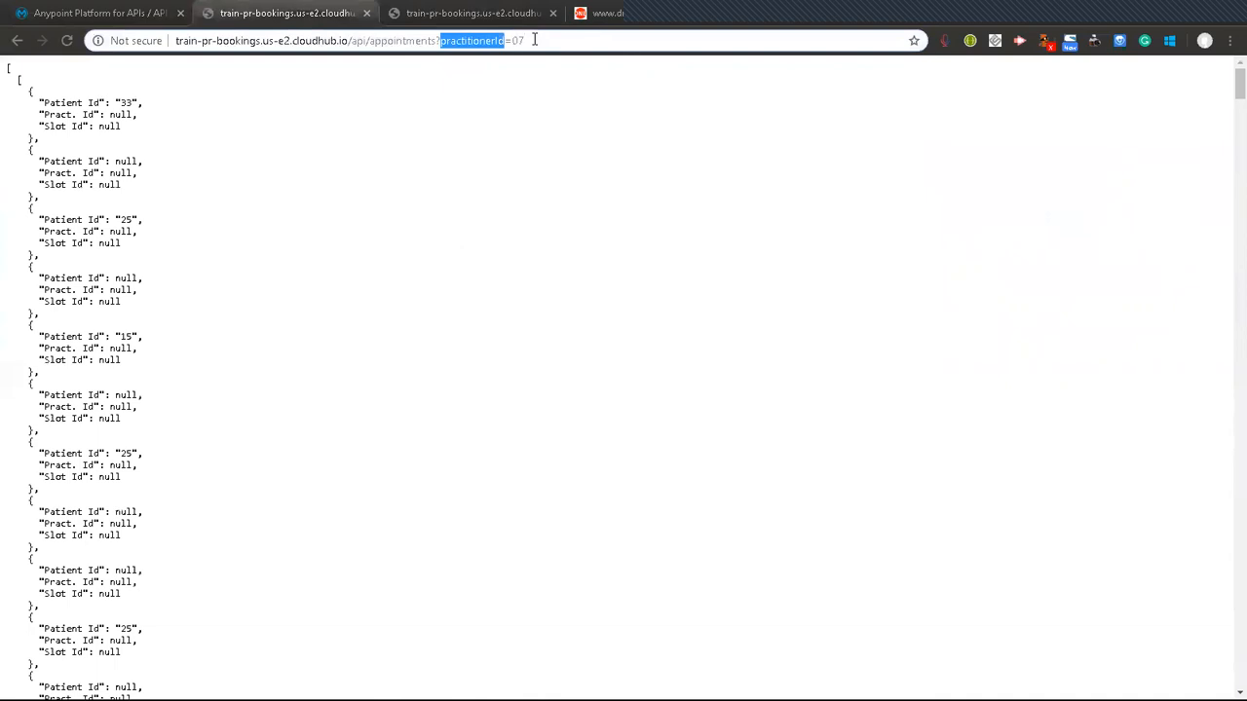
click(245, 251)
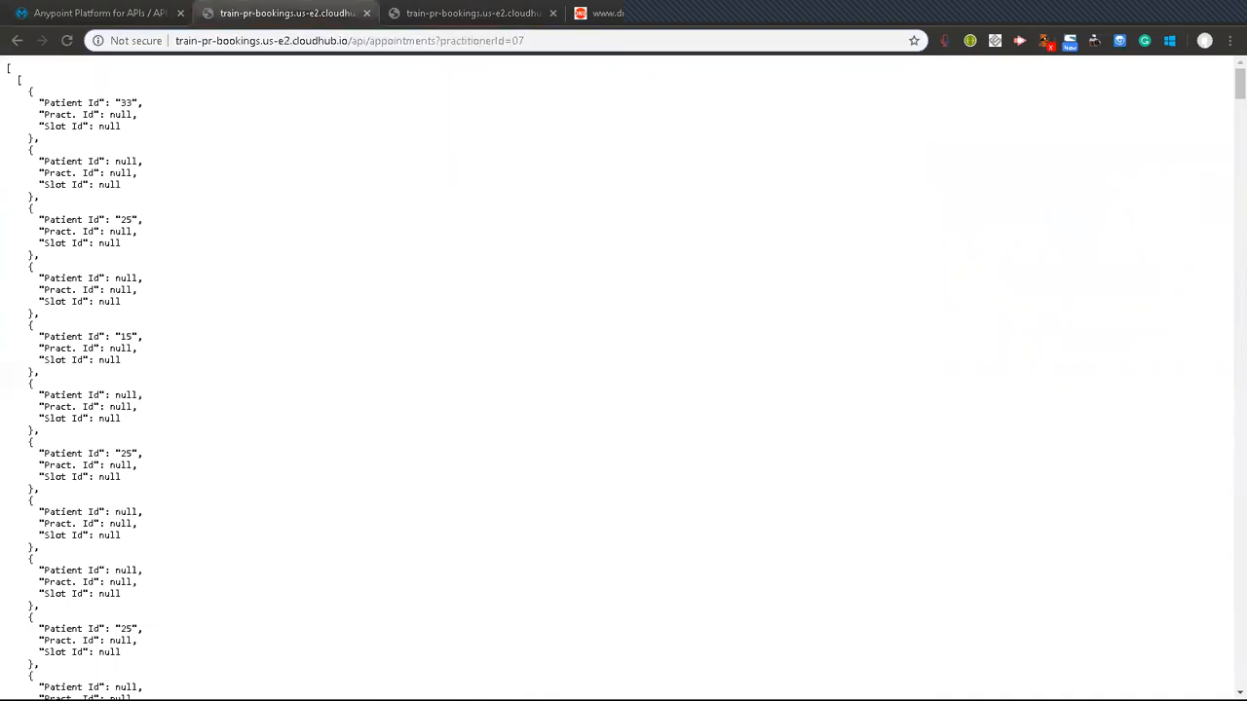
Switch to Postman and look through the request history and open request tabs for the train-pr-bookings appointments call.
key(alt+Tab)
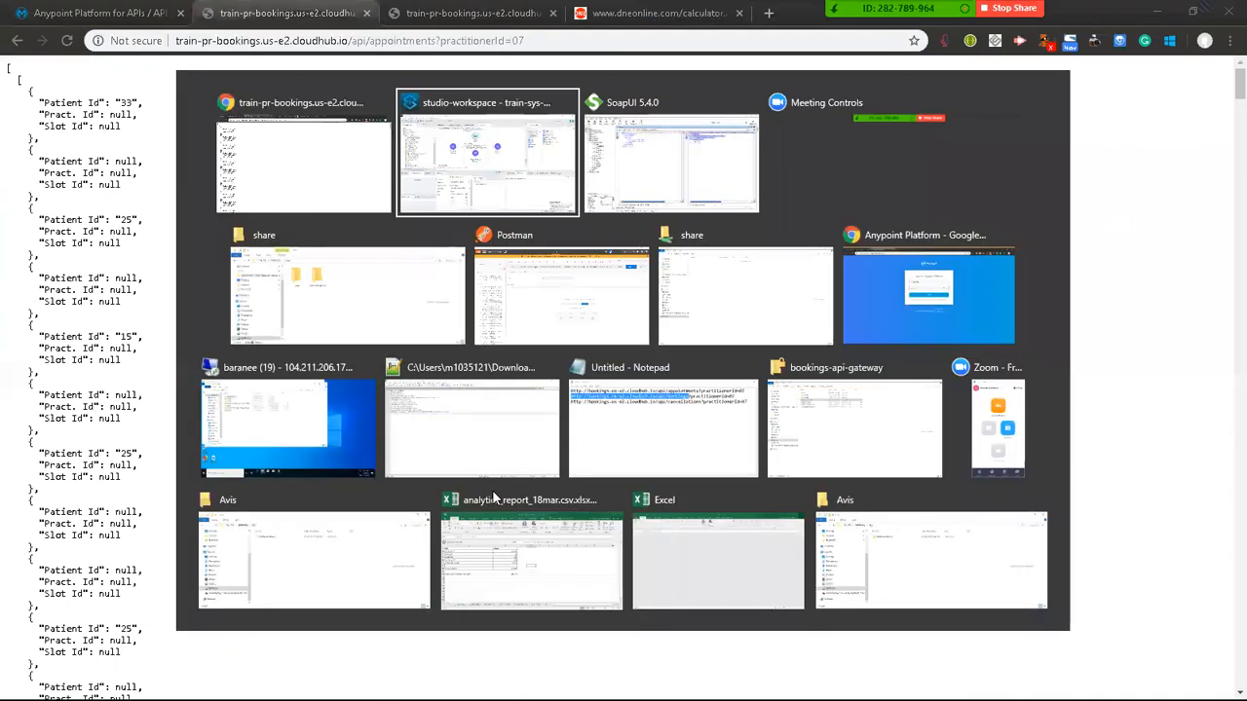
key(alt+Tab)
key(alt+Tab)
key(alt+Tab)
key(alt+Tab)
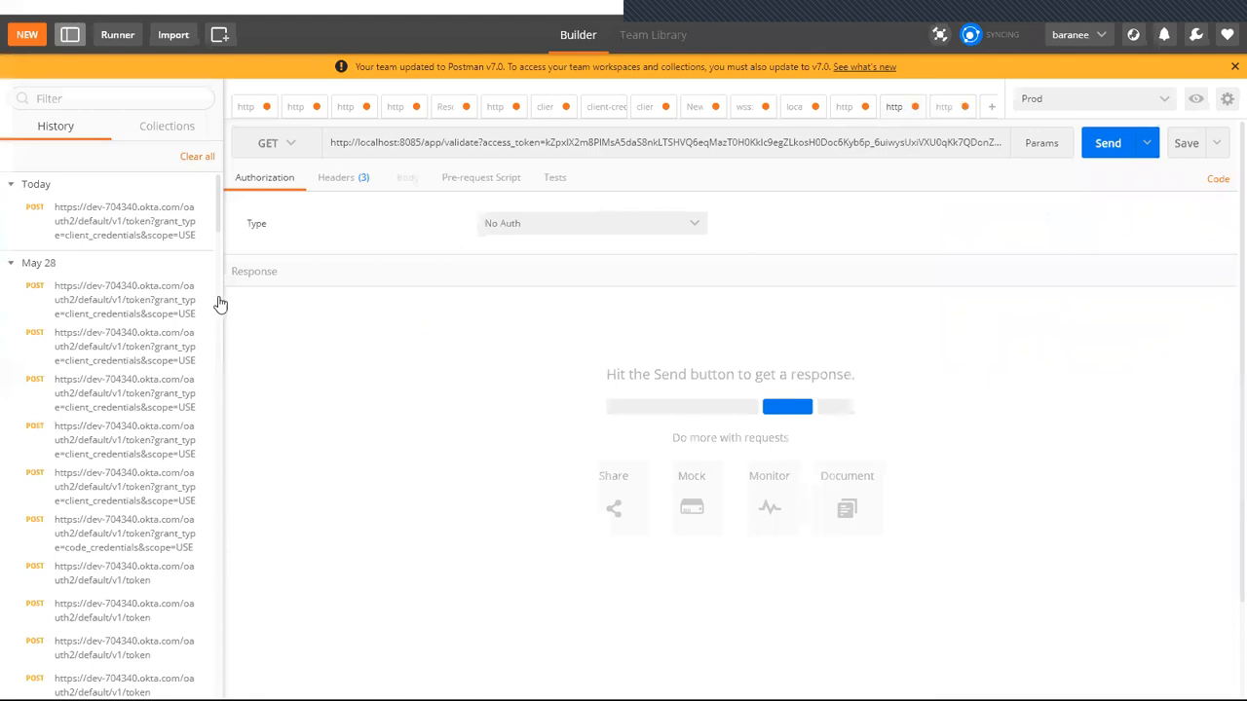
scroll(218, 302, down, 5)
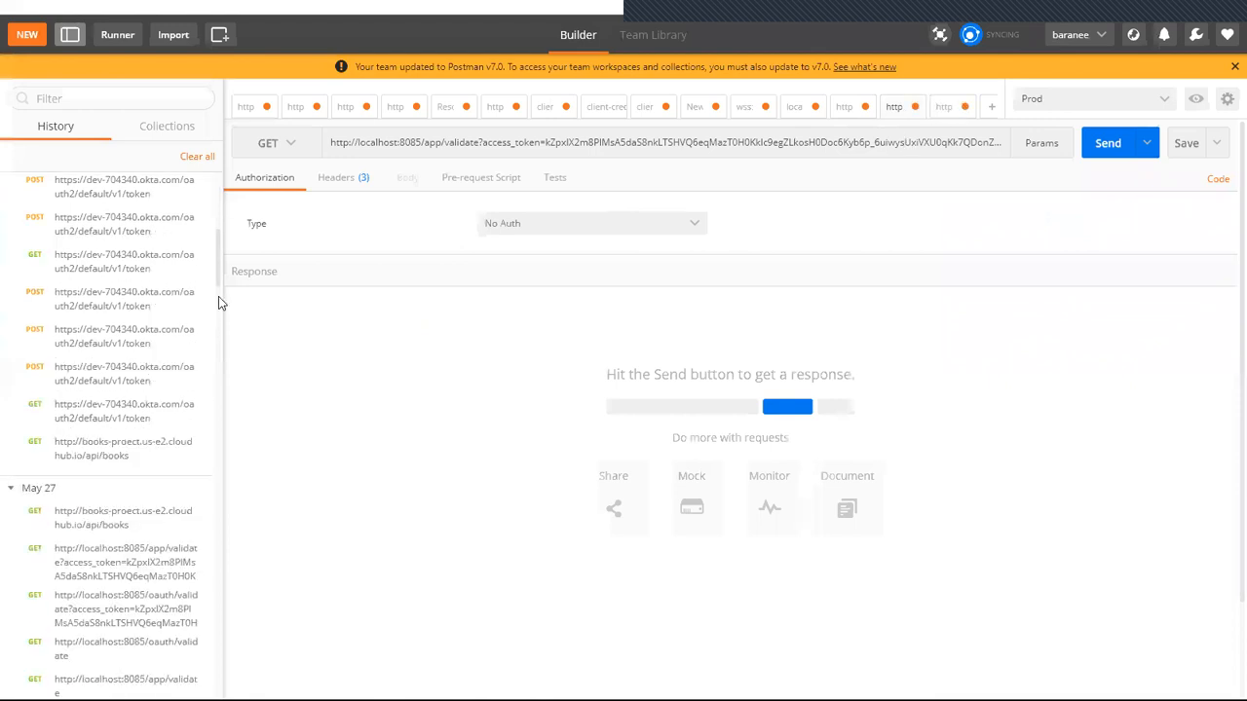
scroll(218, 302, down, 5)
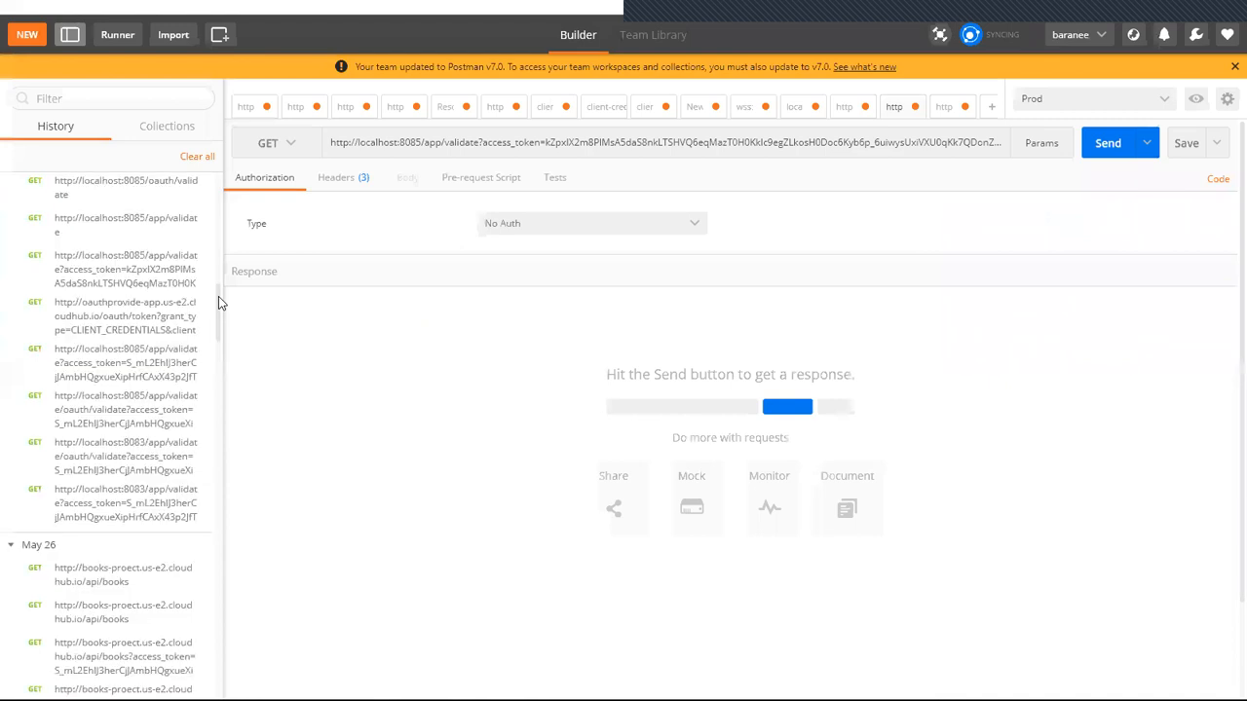
scroll(220, 327, down, 5)
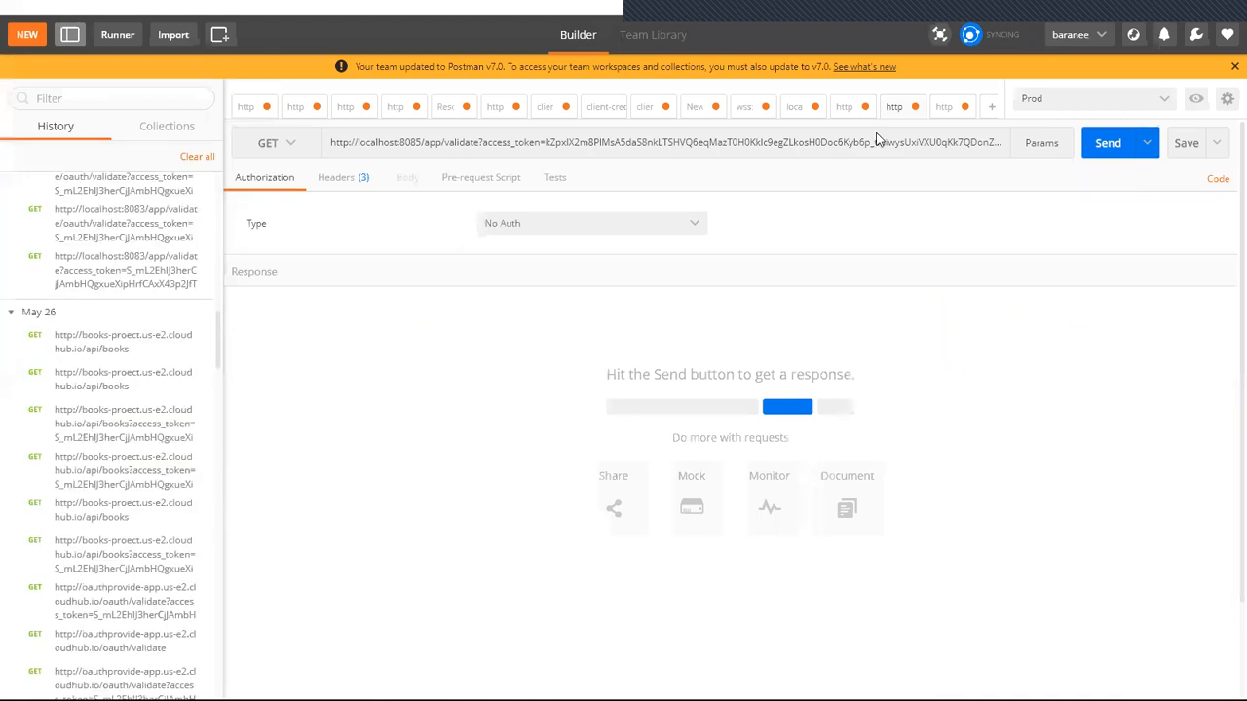
click(951, 112)
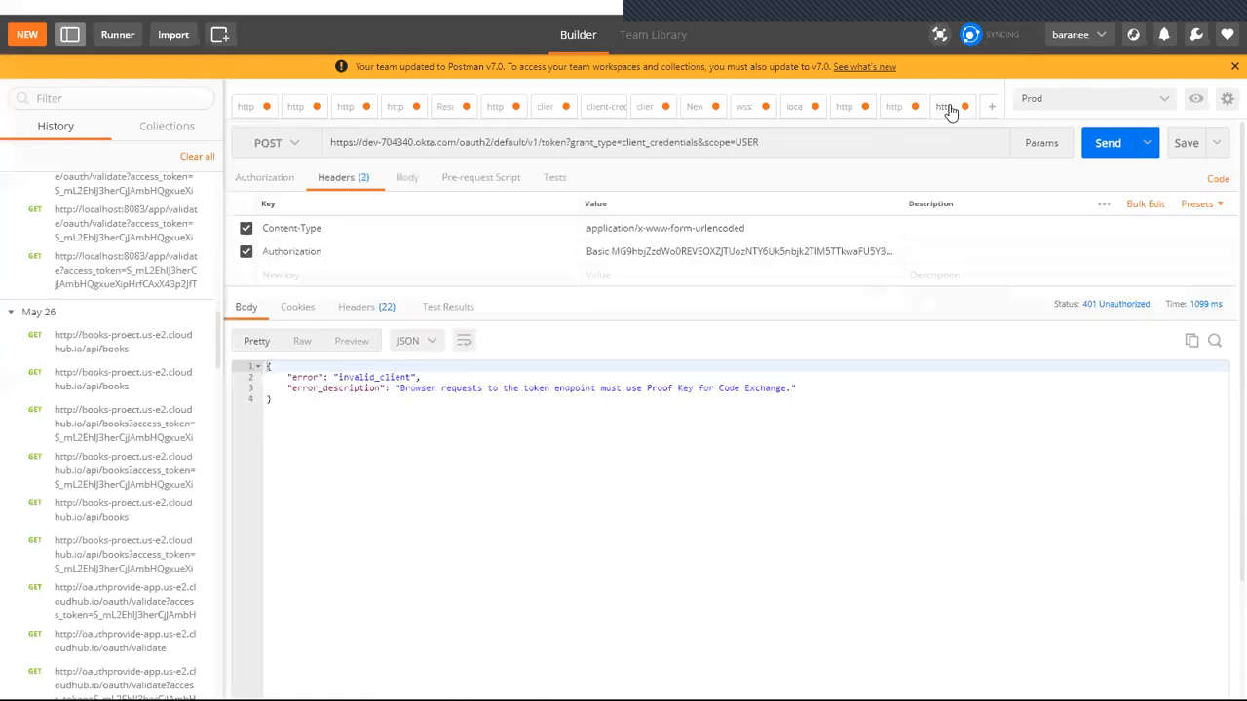
click(796, 113)
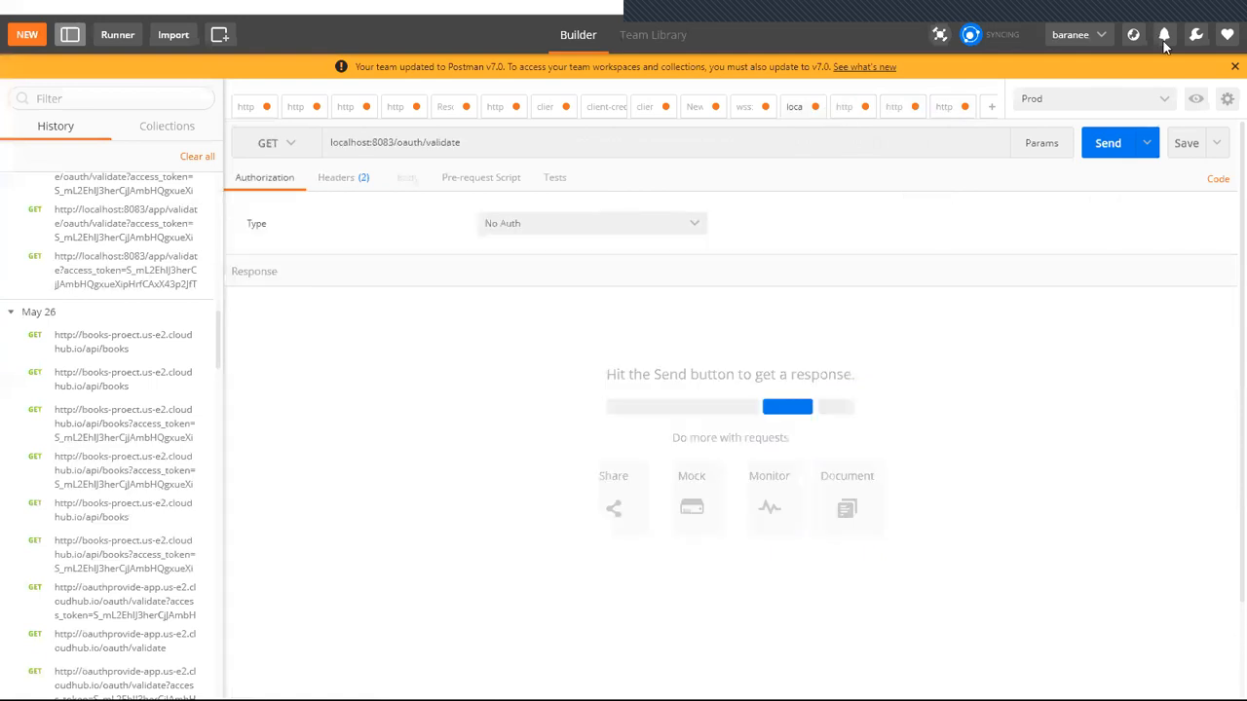
click(1204, 40)
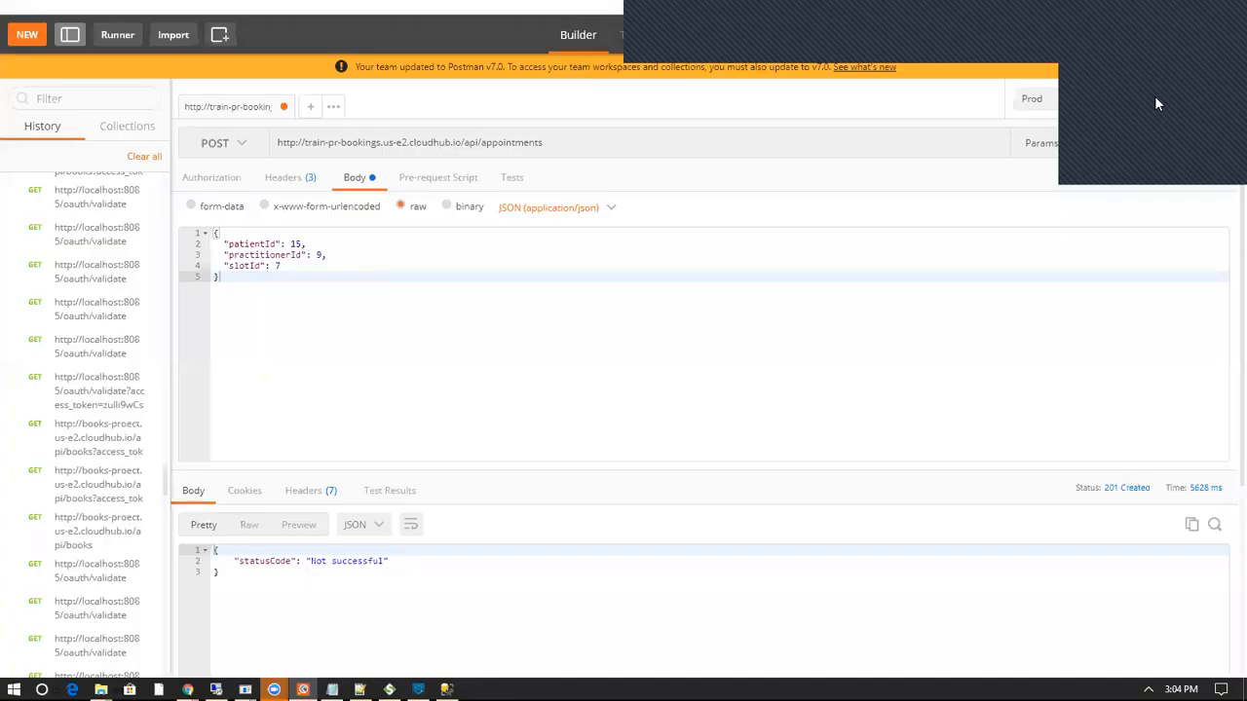
click(1156, 102)
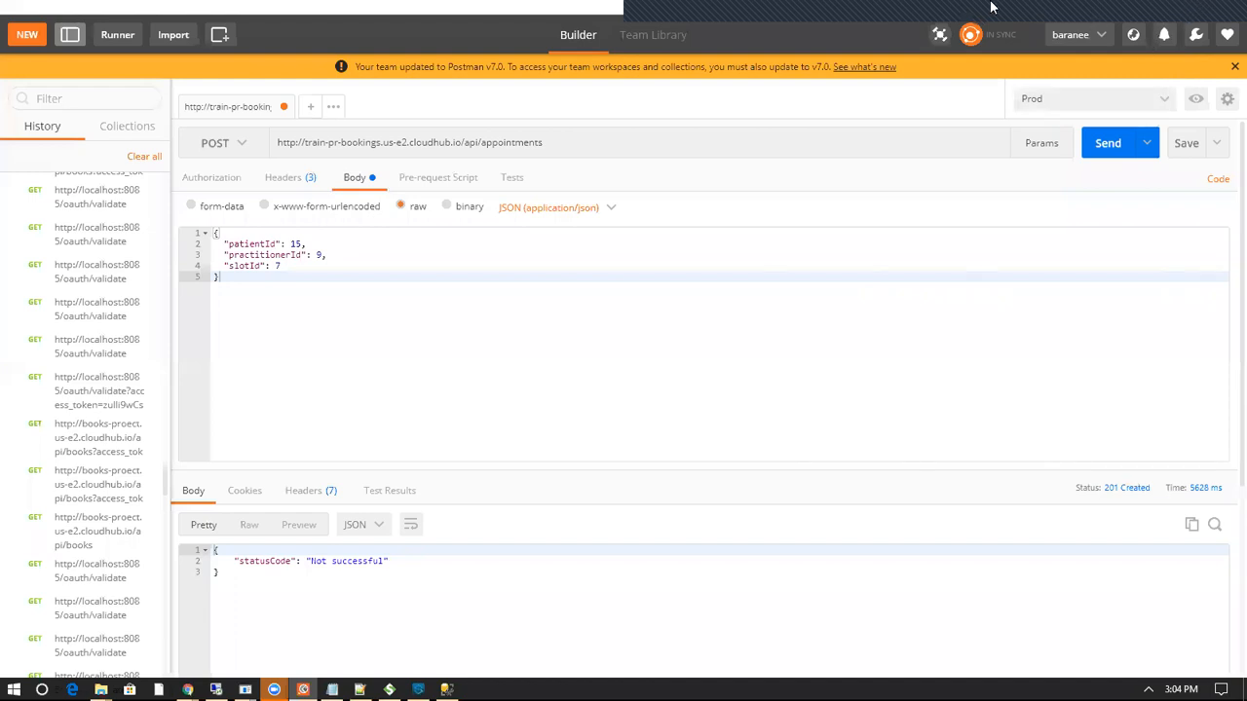
click(1198, 39)
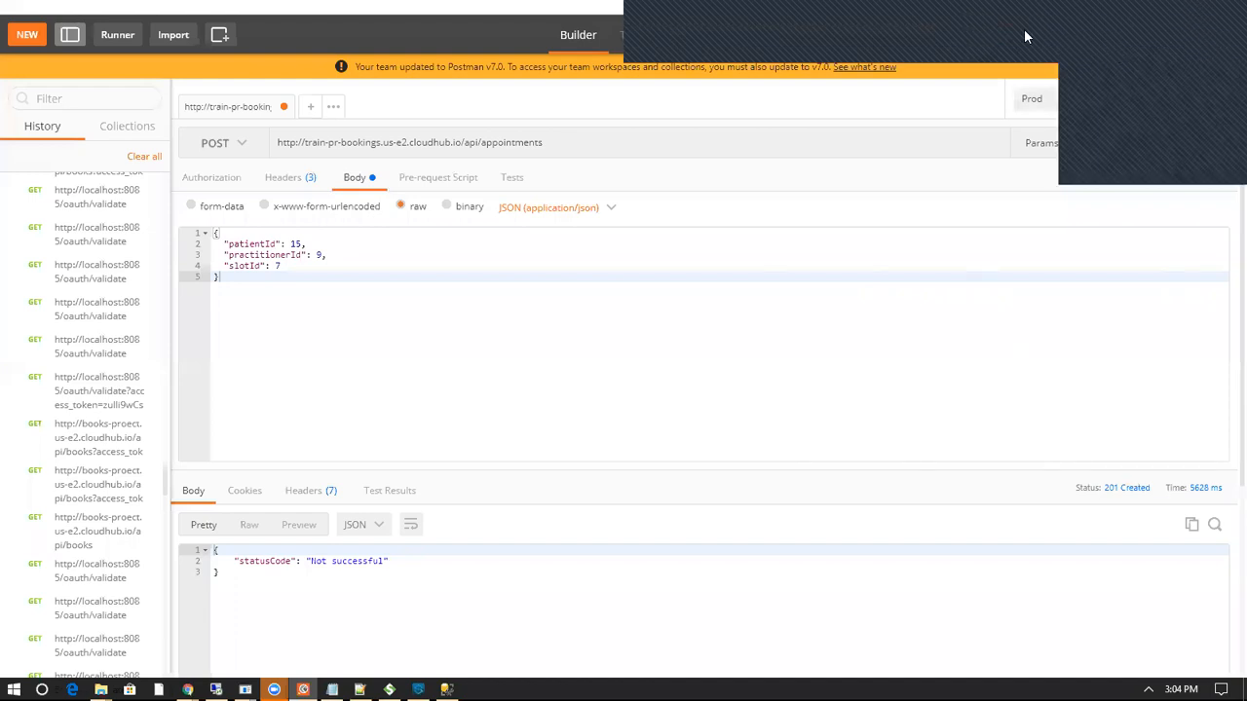
click(1133, 100)
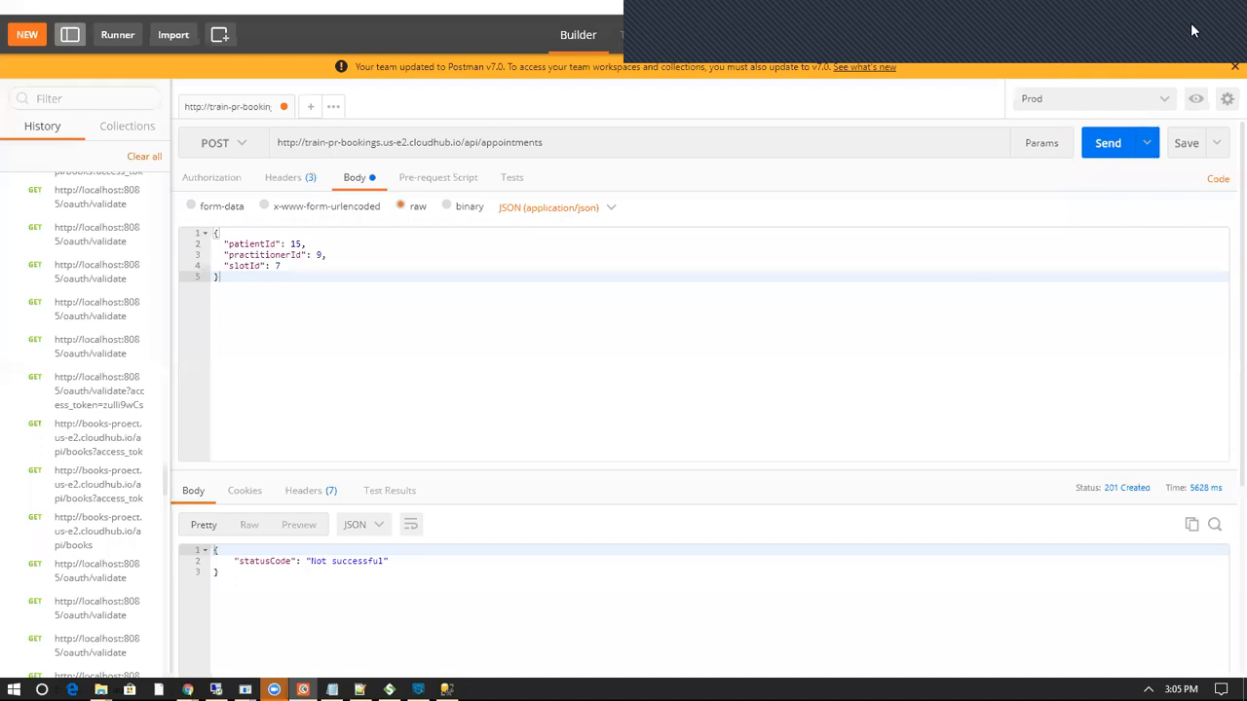
click(1190, 30)
click(1146, 106)
Highlight the URL of the POST request to the train-pr-bookings appointments resource.
click(582, 143)
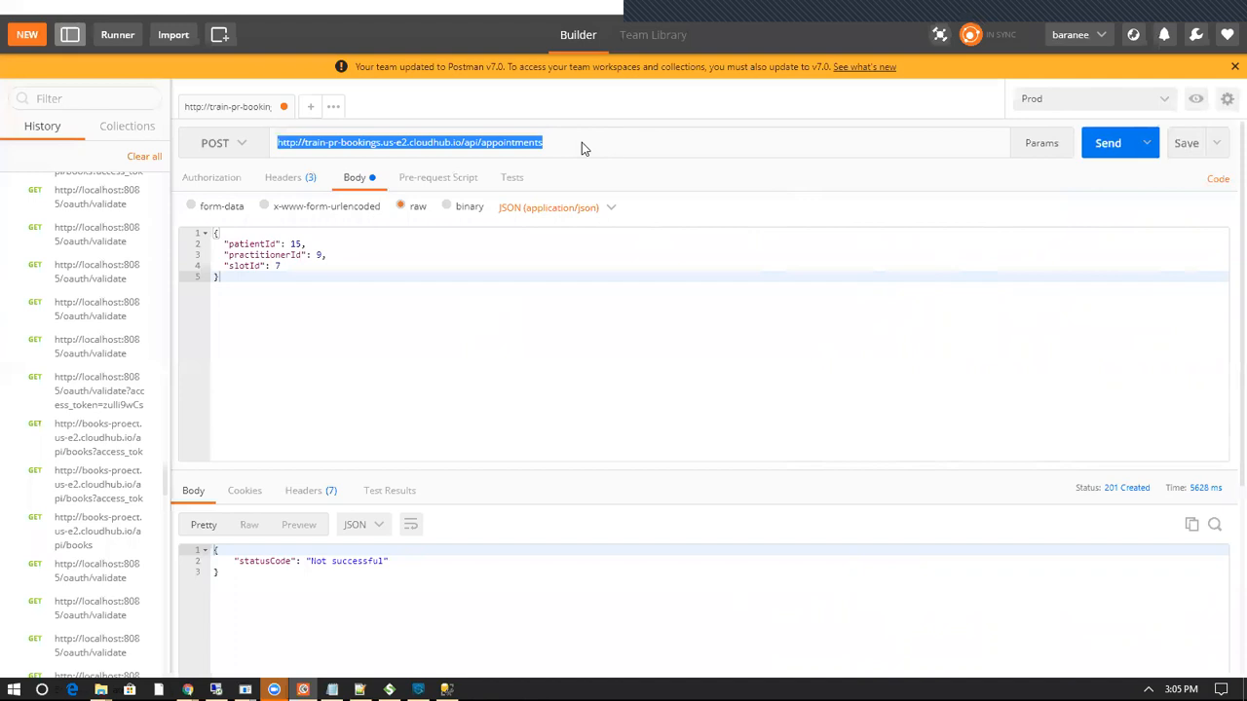
click(582, 142)
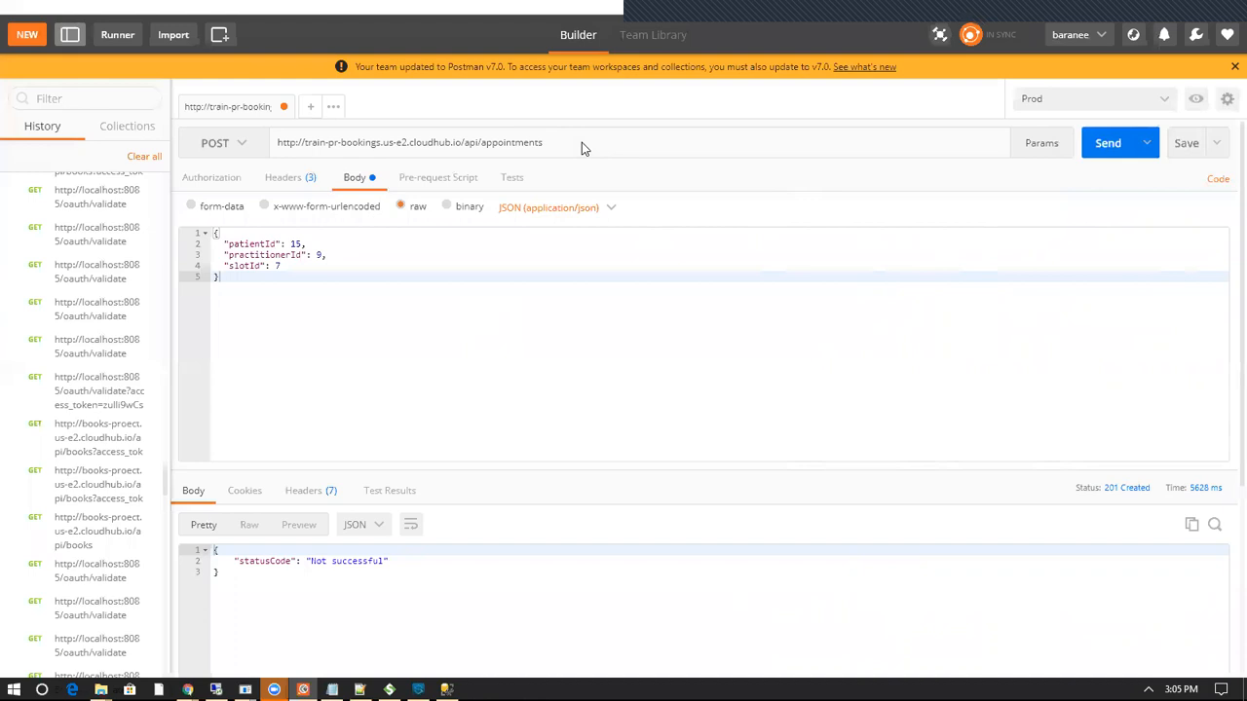
Switch to Chrome, leave the train-pr-bookings dashboard in Runtime Manager, and open API Manager.
key(alt+Tab)
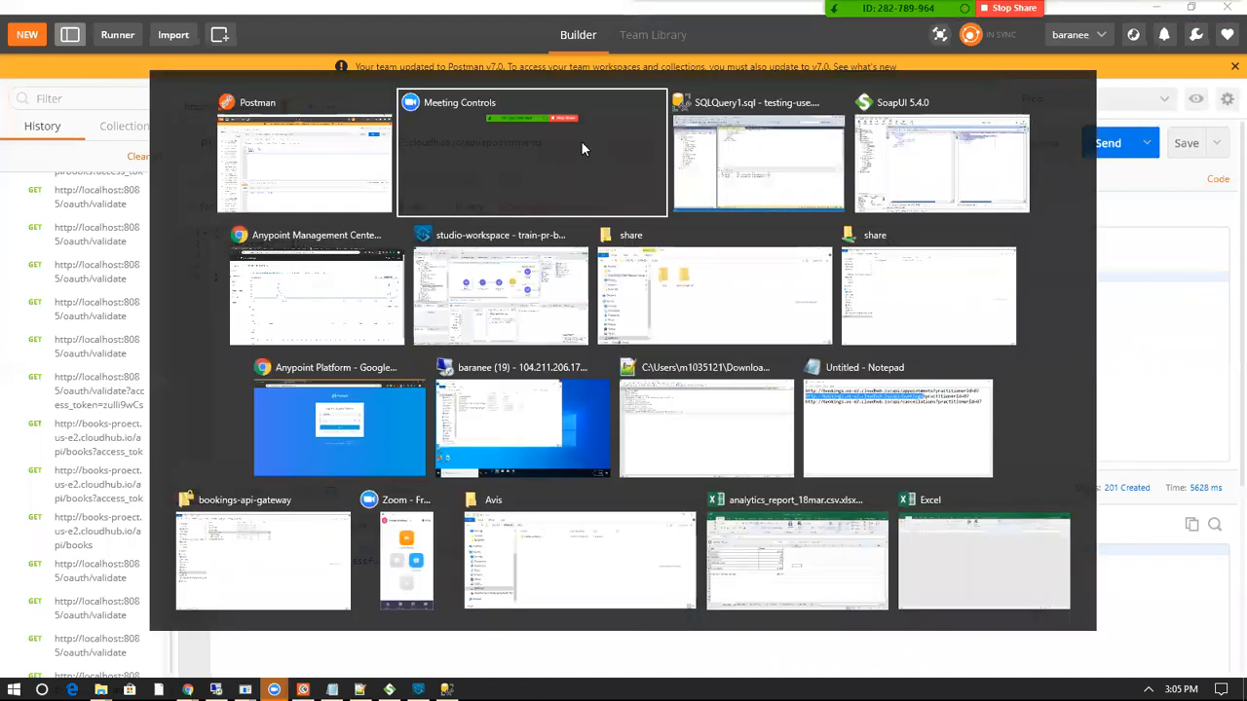
key(alt+Tab)
key(alt+Tab)
key(alt+Tab)
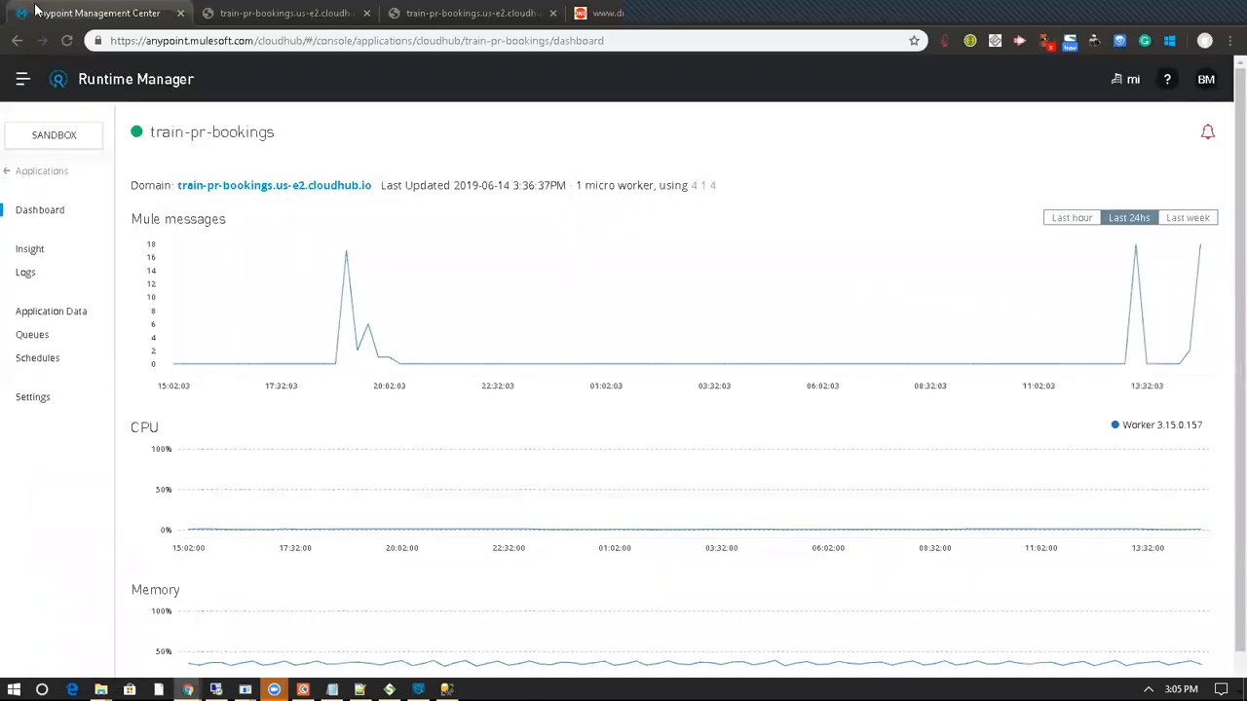
click(31, 171)
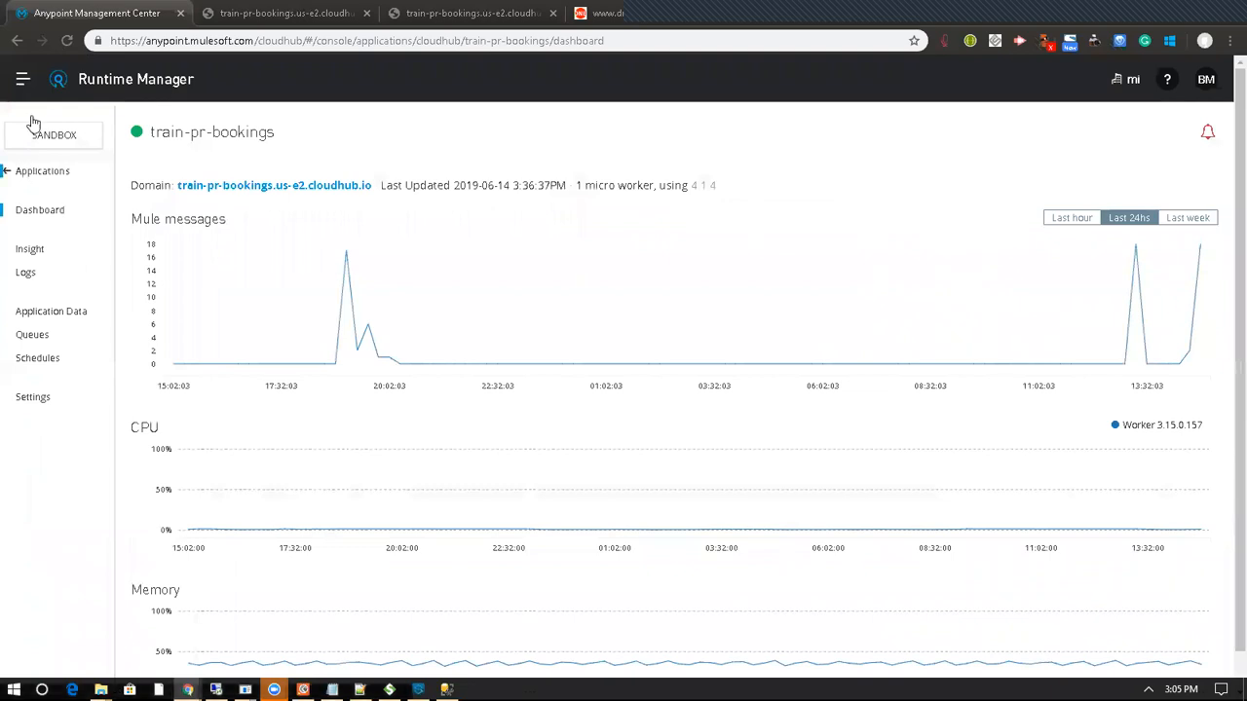
click(22, 82)
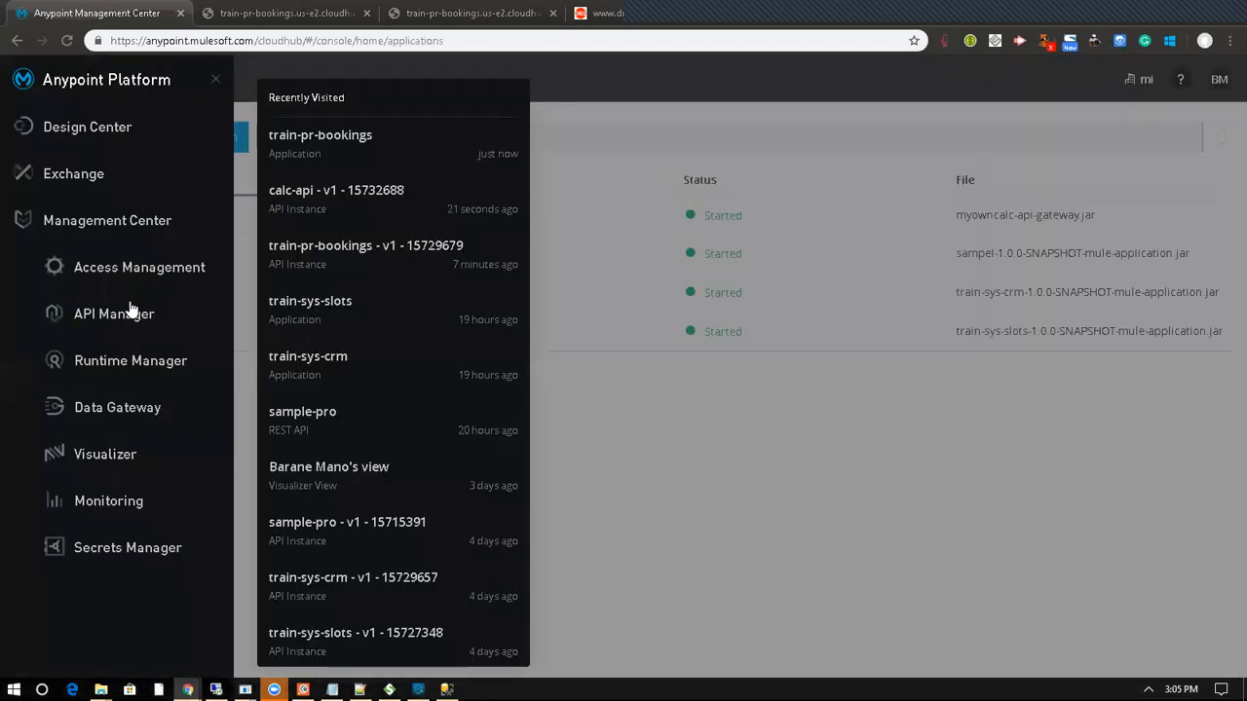
click(114, 313)
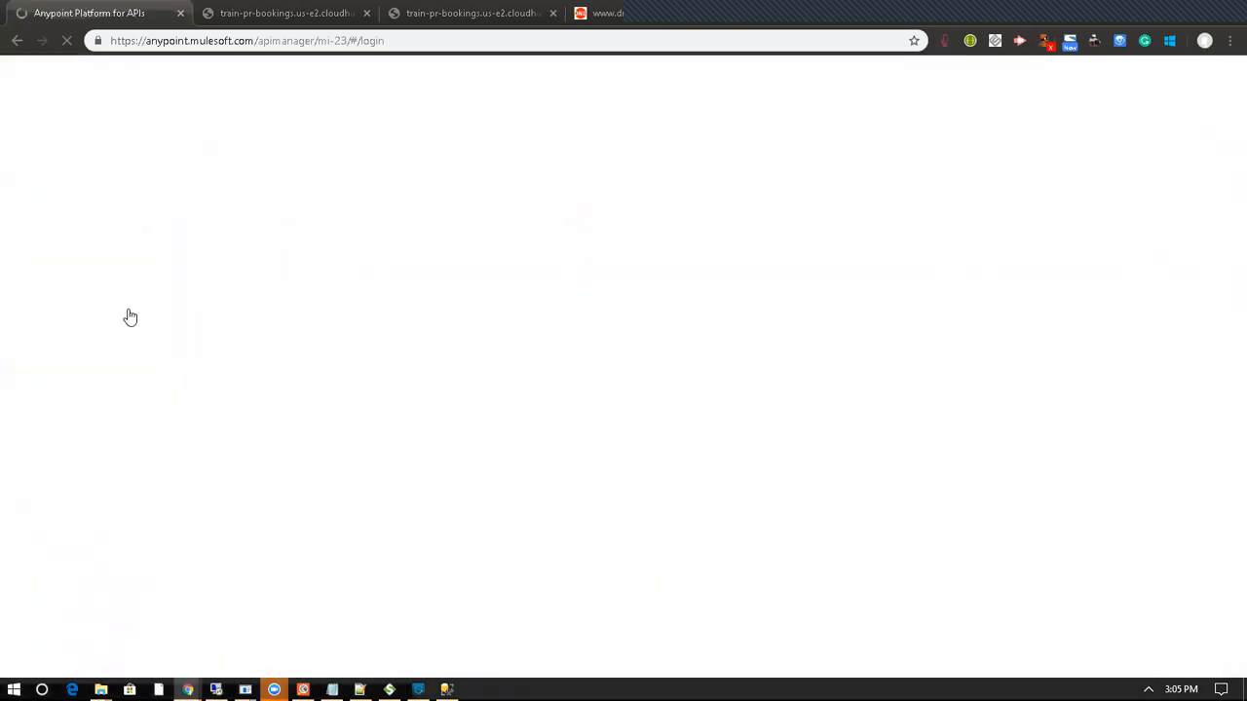
Copy the base URL train-pr-bookings.us-e2.cloudhub.io/api/ from the address of the open appointments response.
click(297, 12)
click(370, 41)
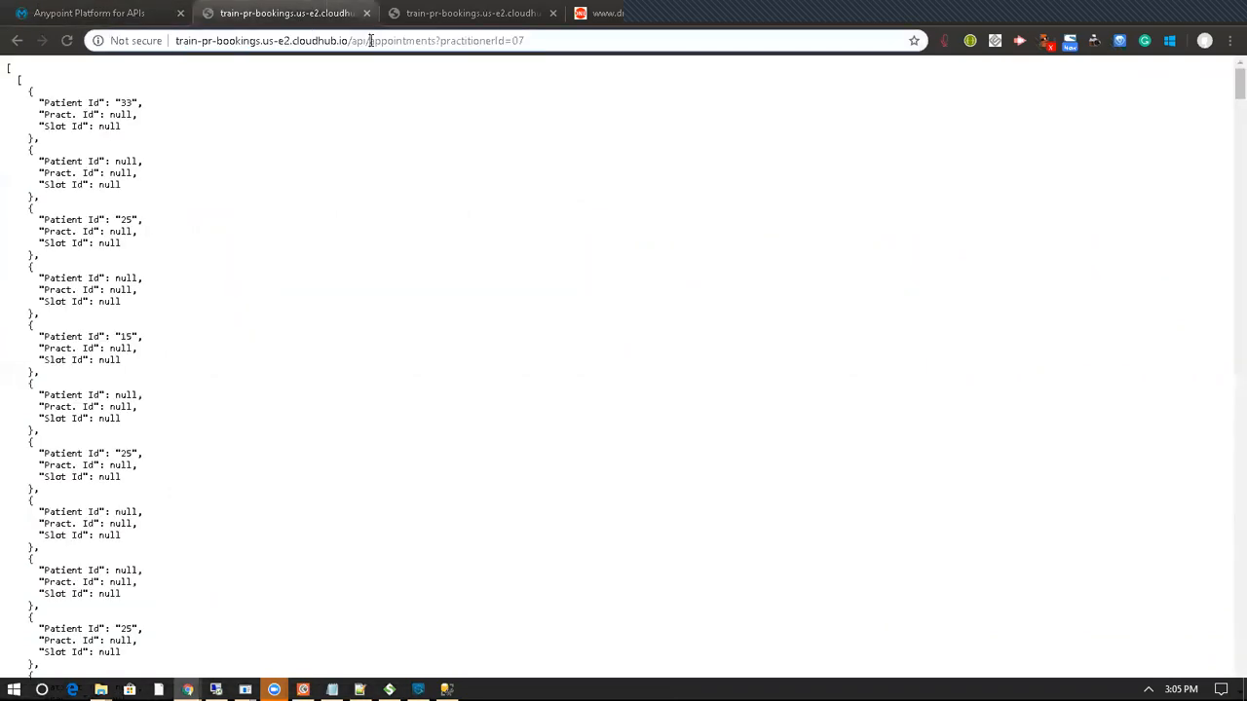
drag(370, 41, 175, 41)
key(ctrl+c)
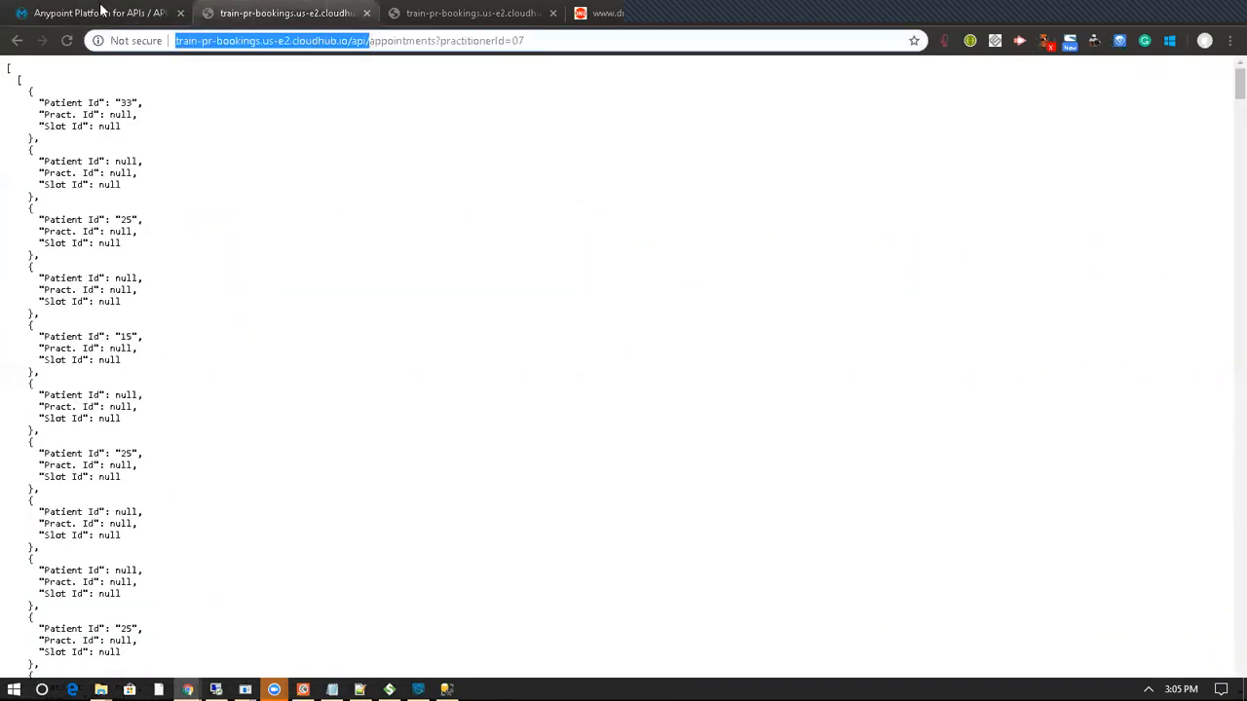
Open the settings of train-pr-bookings v1 in API Manager and set its managing type to Endpoint with Proxy.
click(101, 12)
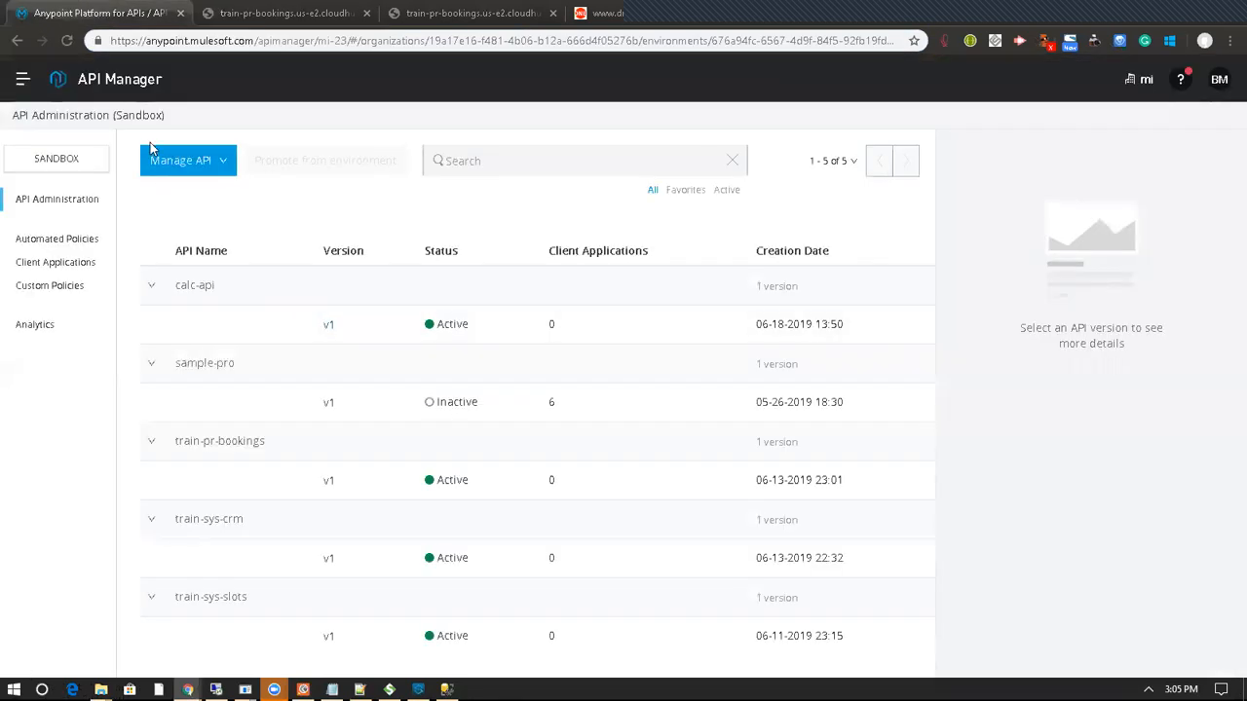
click(329, 483)
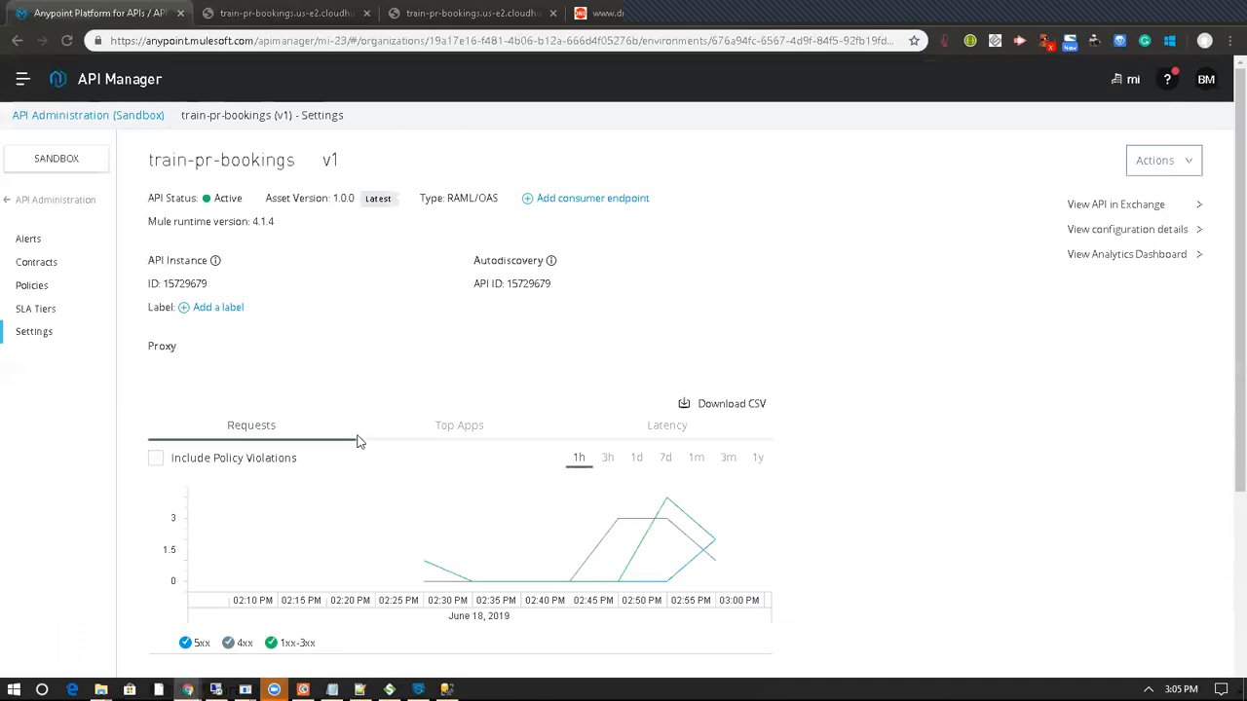
drag(1225, 439, 1225, 603)
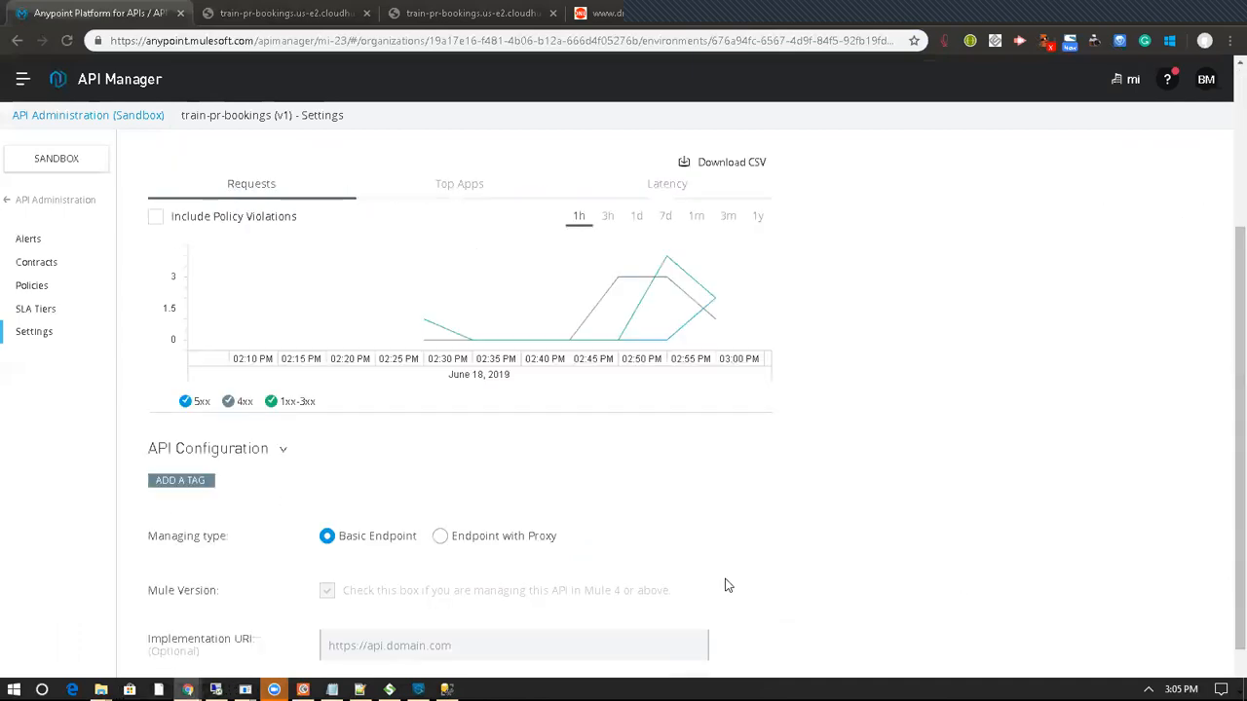
click(538, 541)
drag(1224, 426, 1225, 546)
click(388, 526)
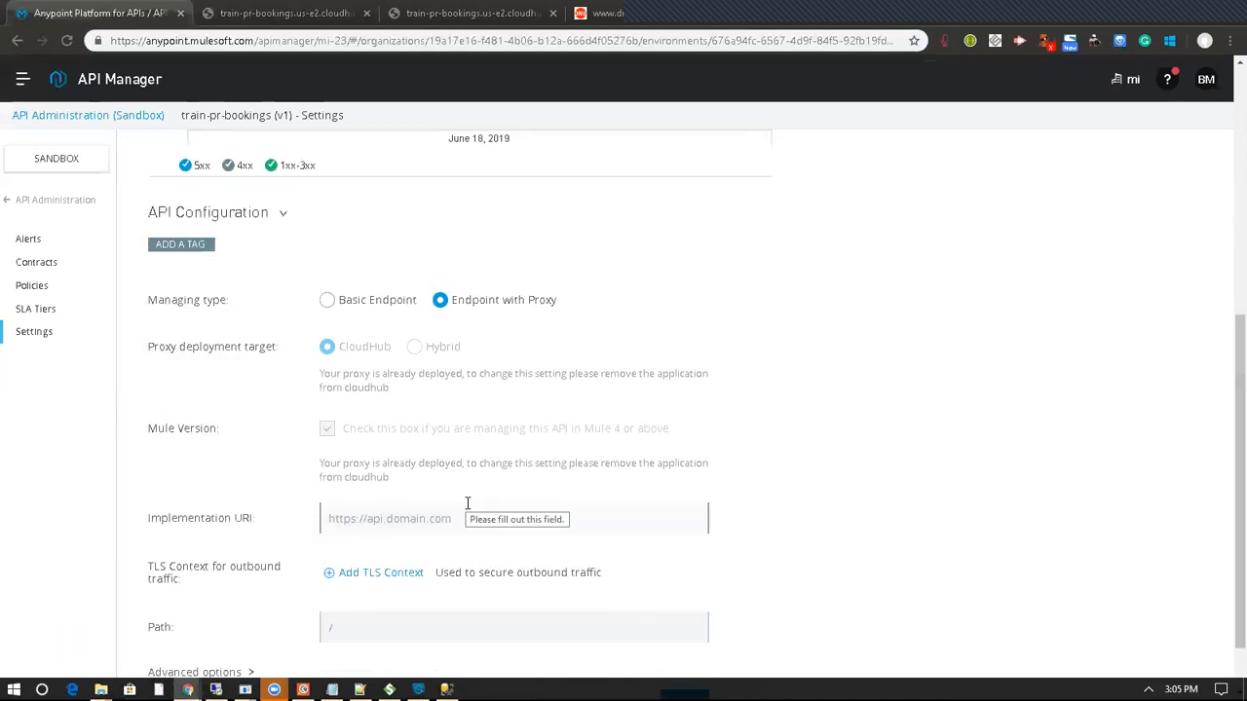
key(ctrl+v)
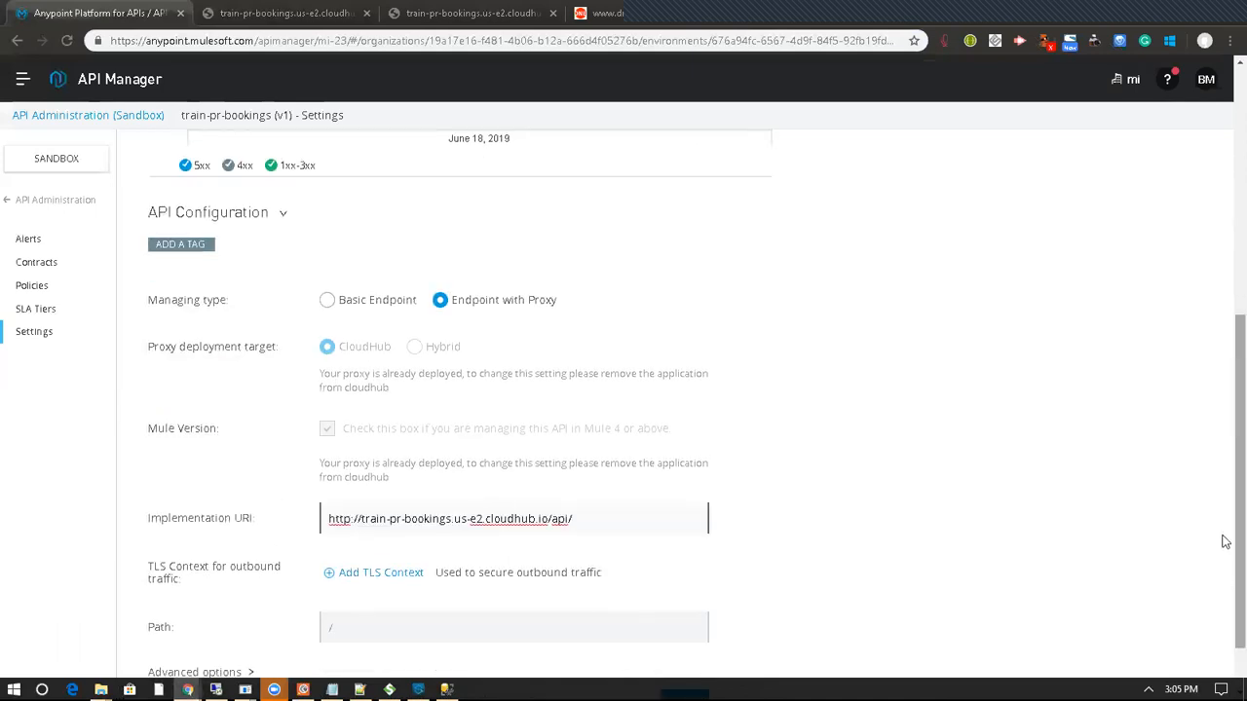
drag(1223, 537, 1225, 635)
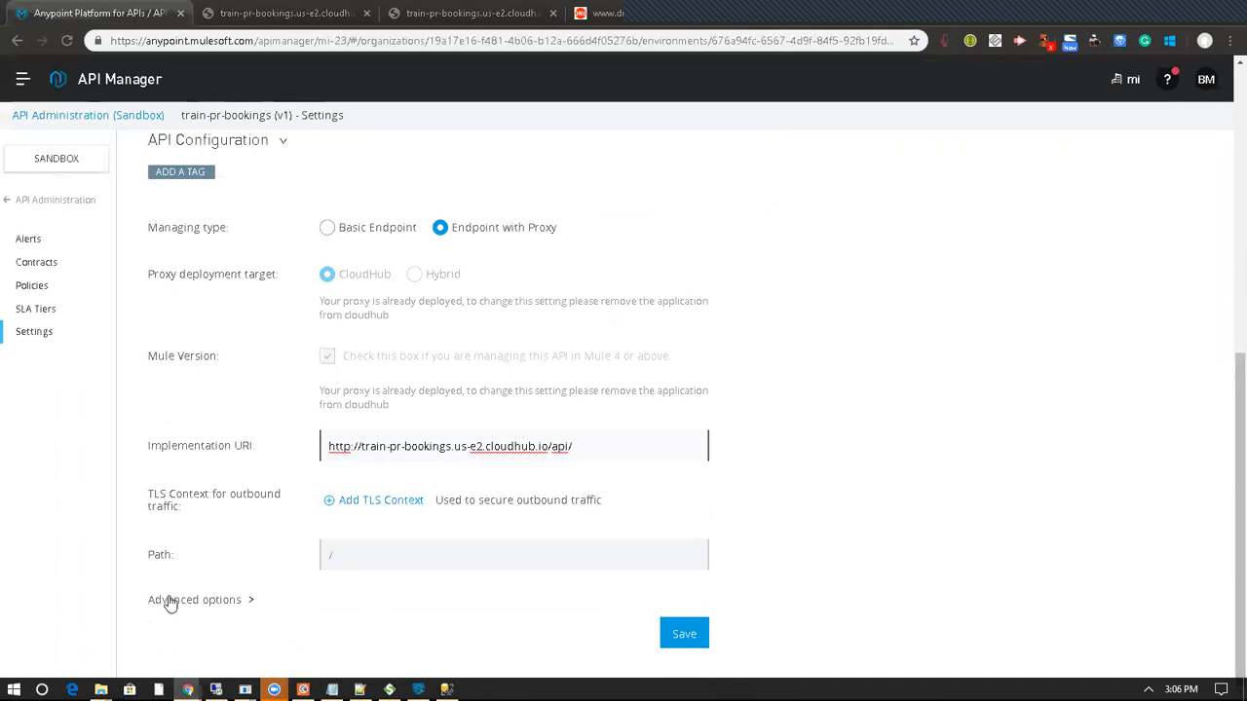
click(686, 635)
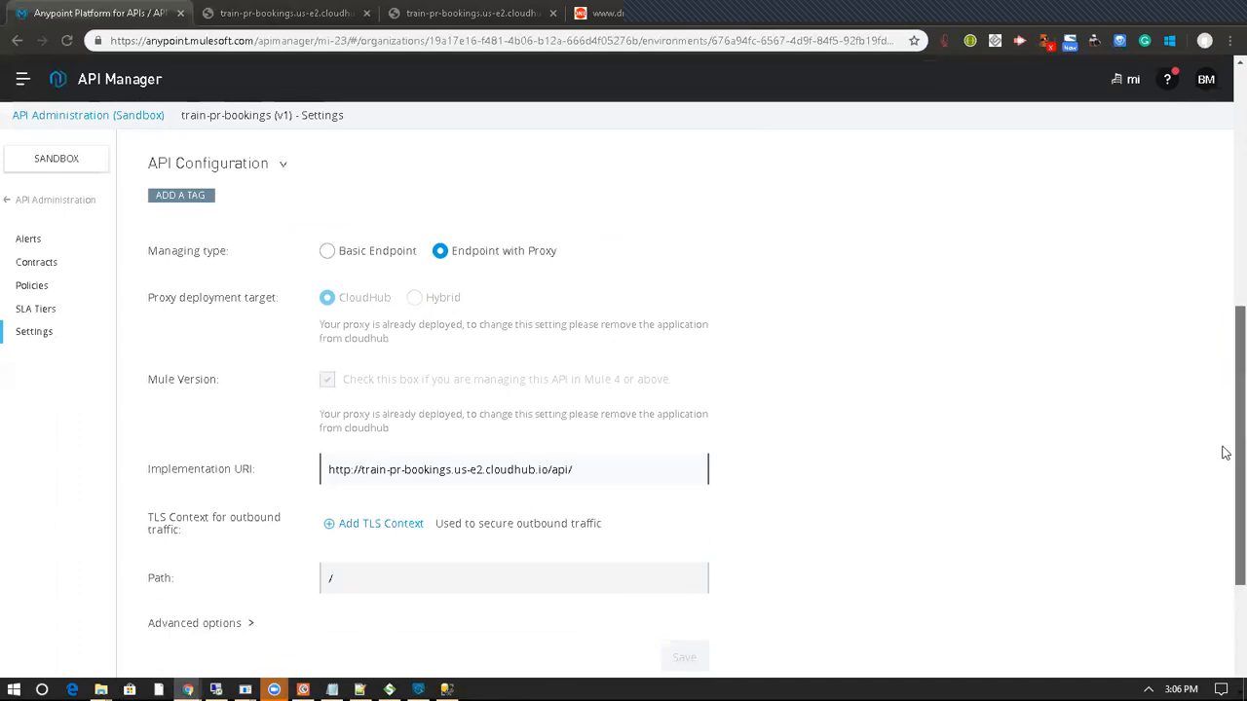
scroll(1225, 453, down, 3)
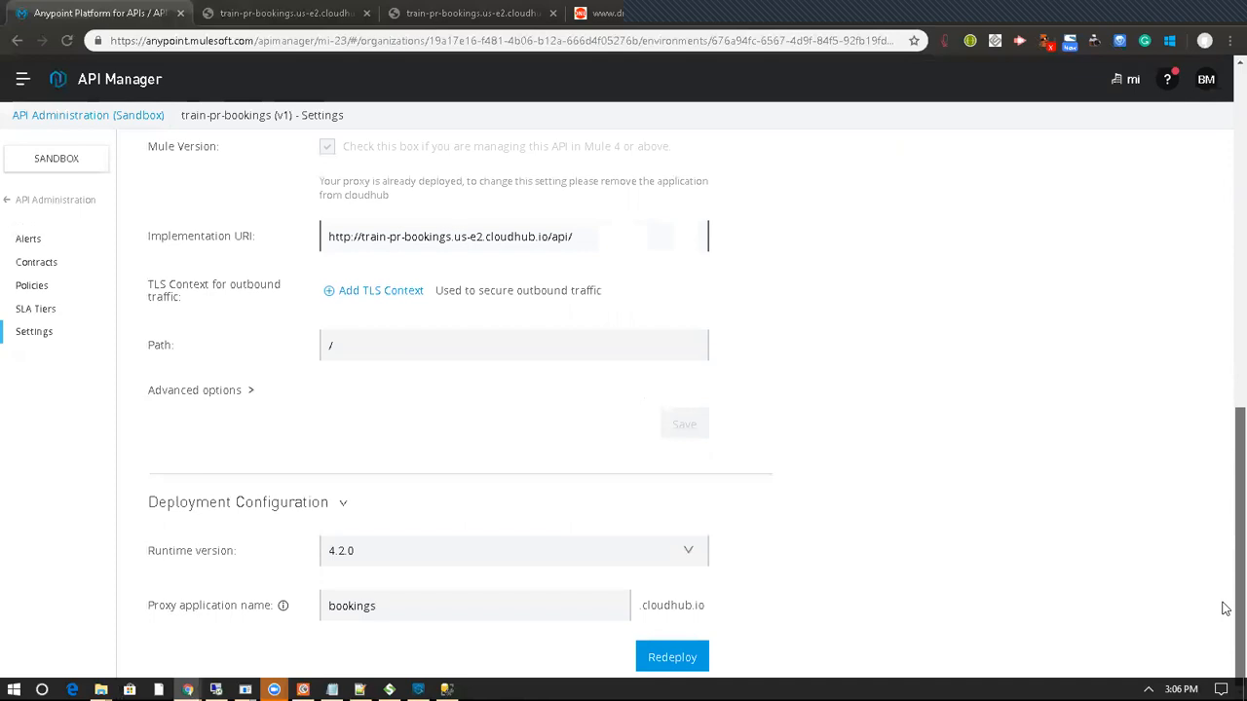
scroll(1224, 565, up, 2)
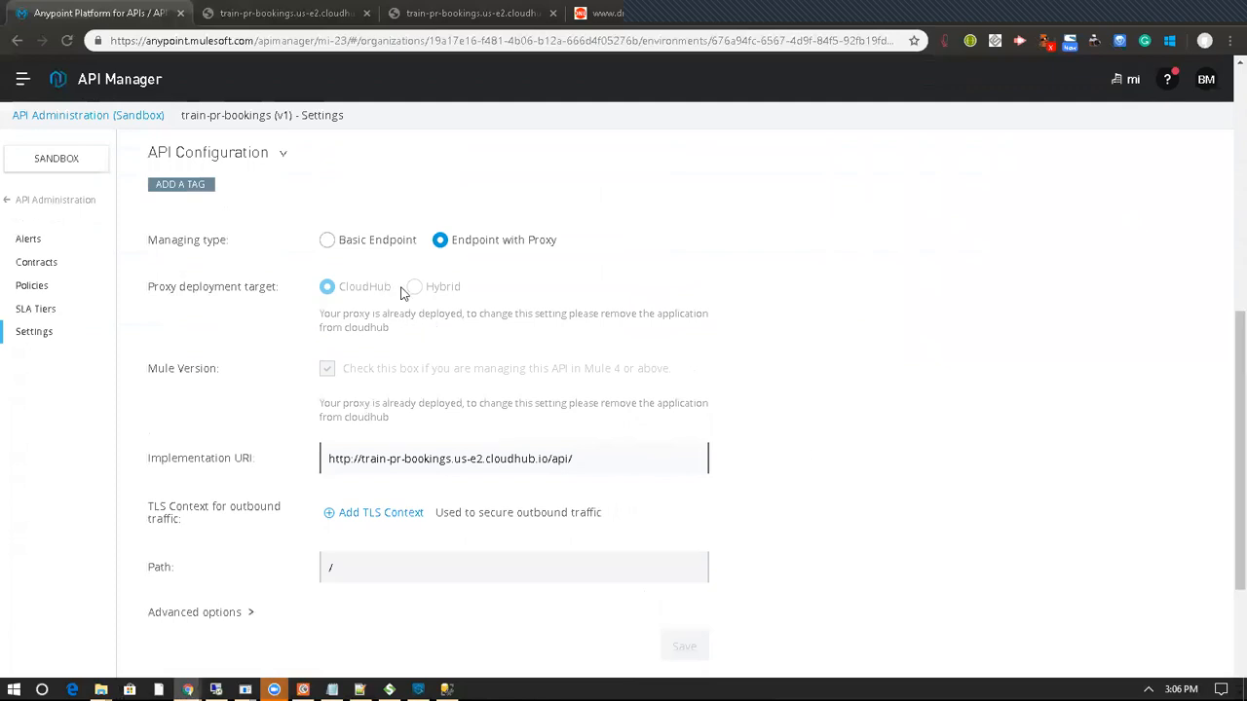
Deploy the train-pr-bookings proxy to CloudHub with runtime version 4.2.0 and proxy application name bookings.
scroll(1224, 594, down, 1)
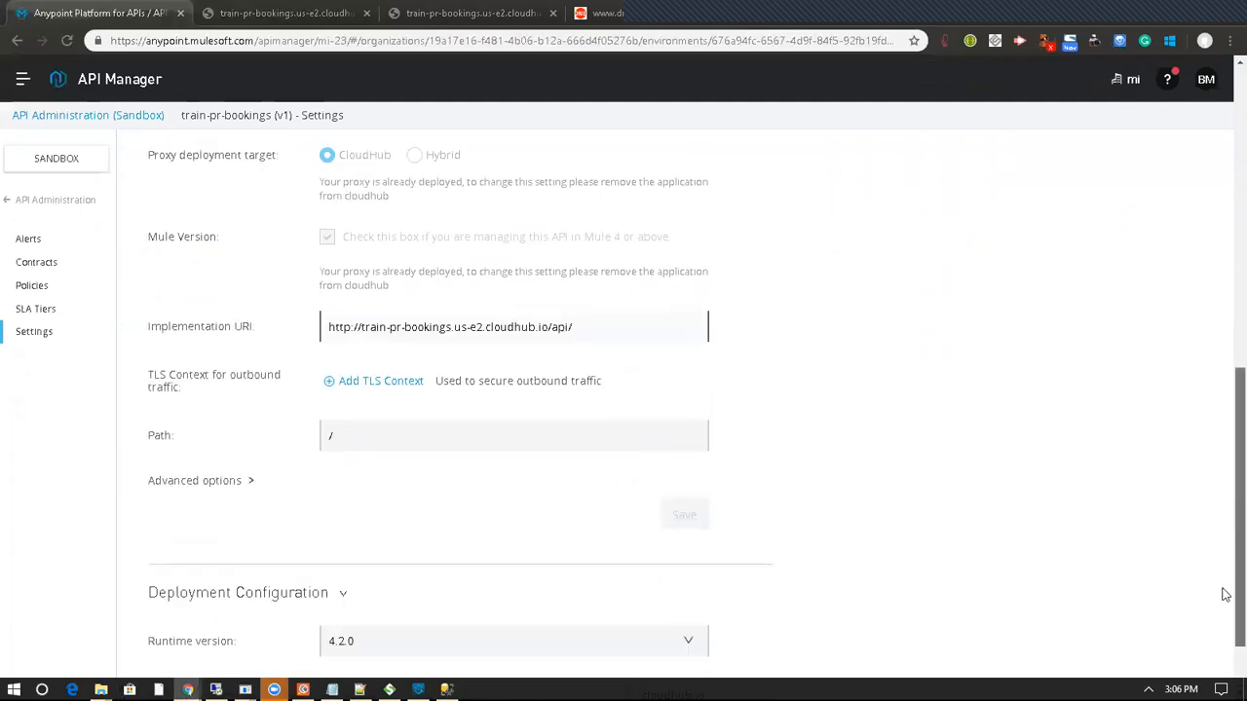
scroll(1224, 594, down, 1)
click(671, 659)
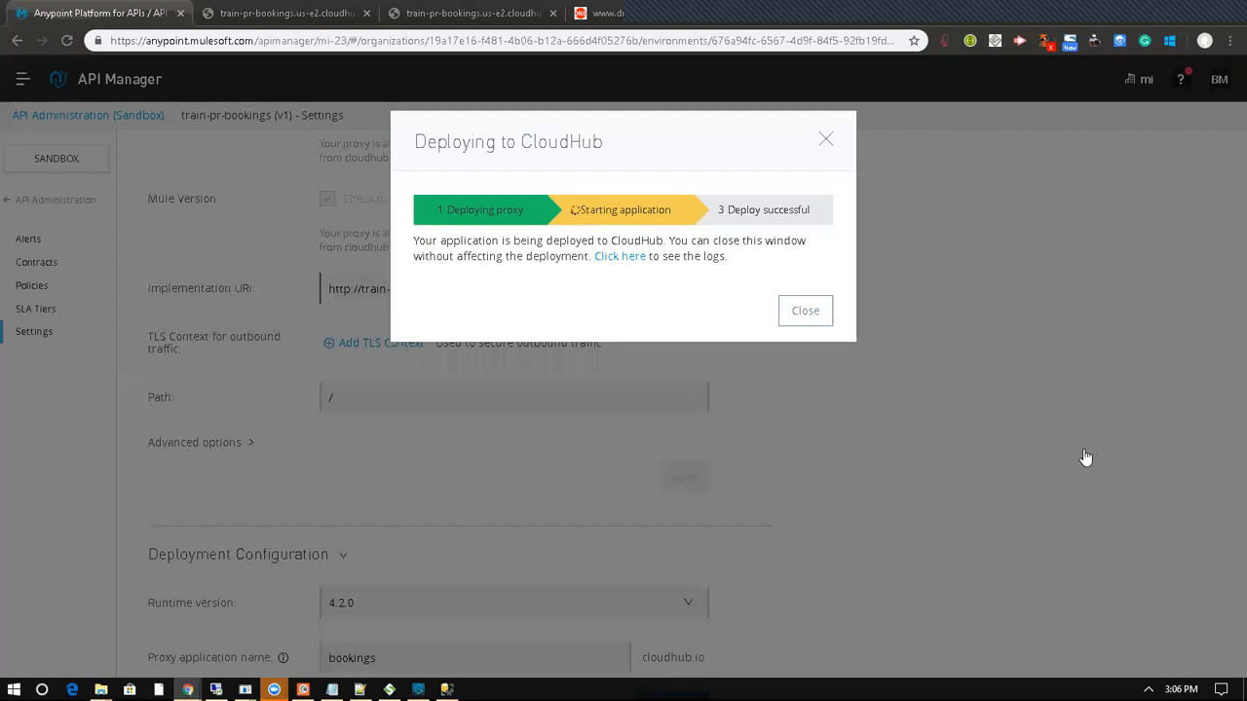
scroll(298, 536, down, 1)
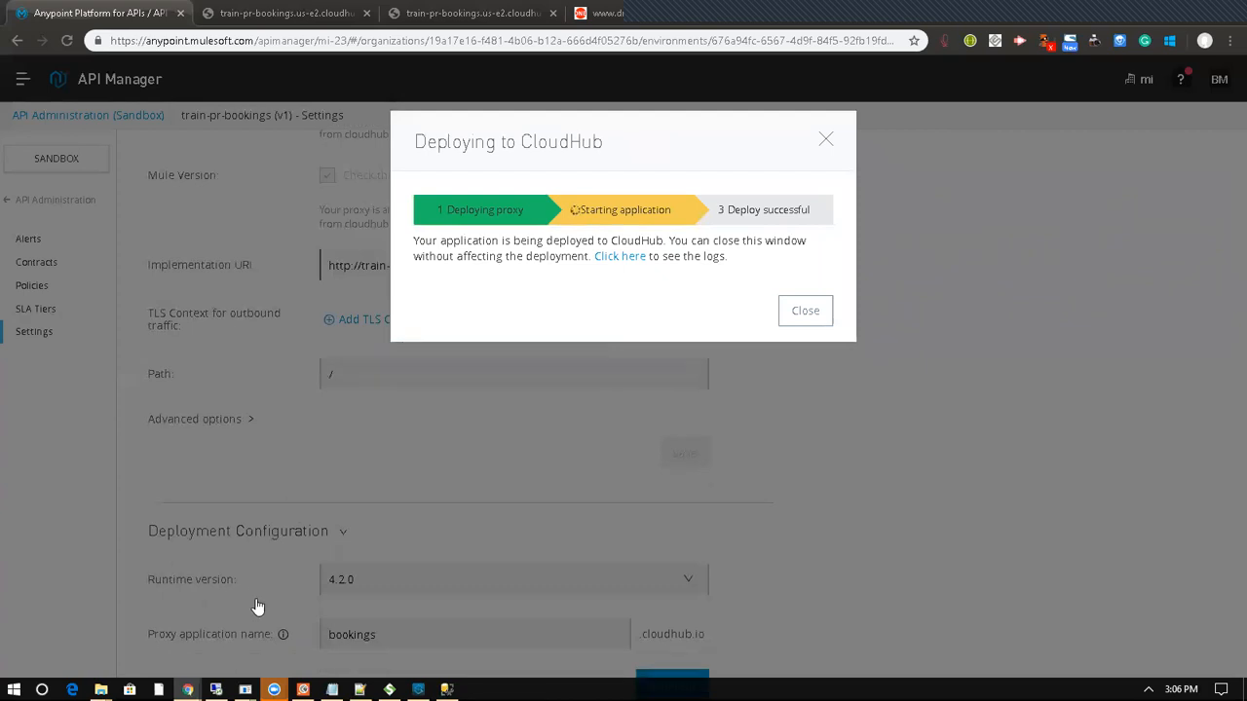
Switch to the other Chrome window with the Anypoint Platform sign-in page and open the browser's download history.
mouse_move(187, 688)
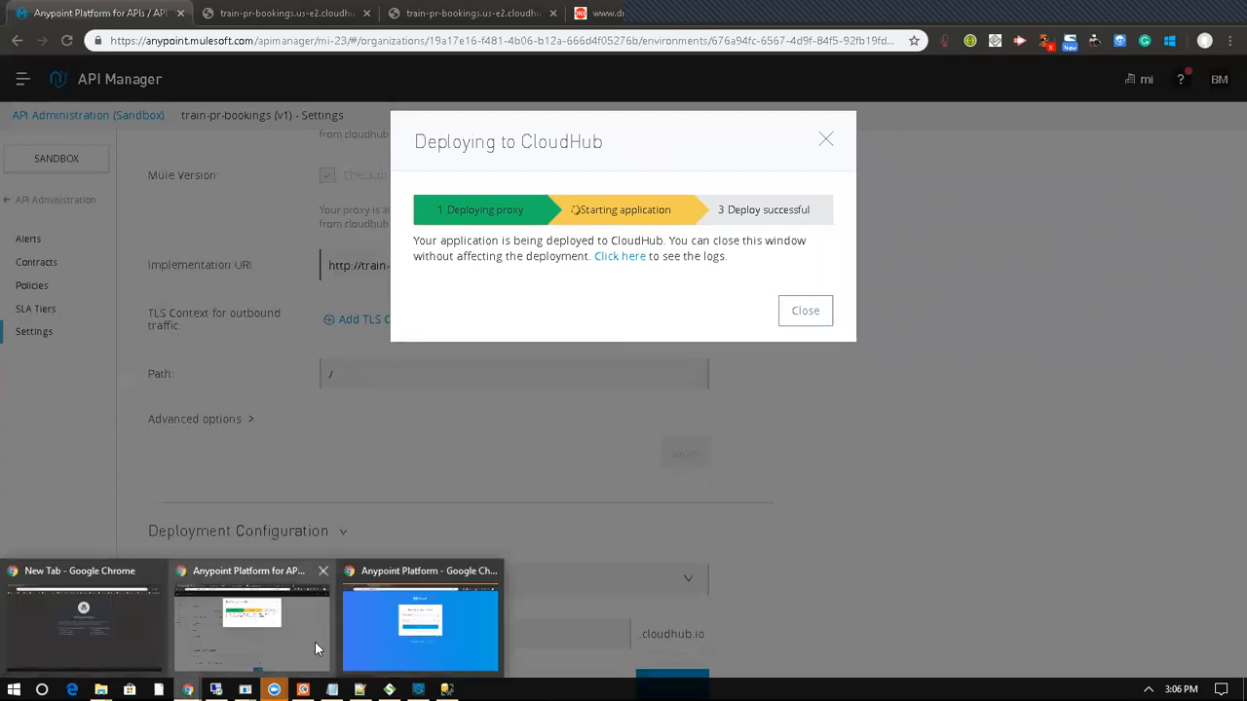
click(380, 625)
key(ctrl+j)
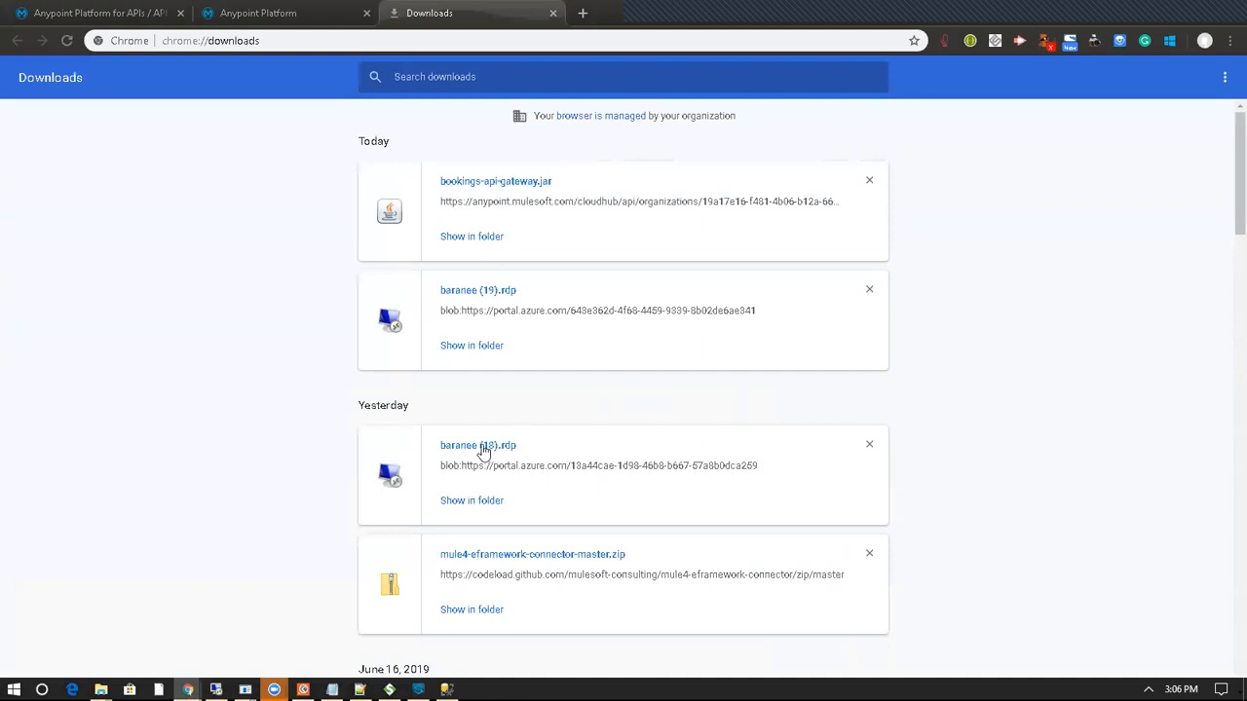
Switch to Notepad++ and examine the implementation host and port properties in config.properties of bookings-api-gateway.
mouse_move(360, 689)
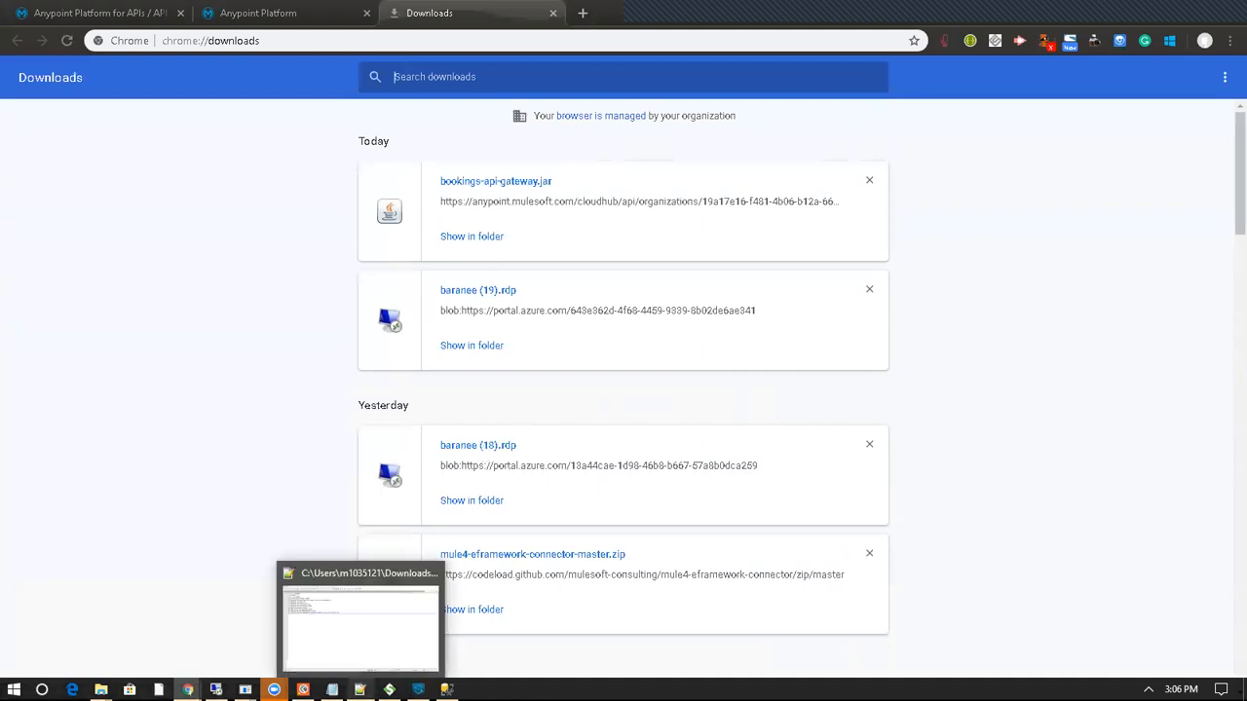
click(360, 689)
right_click(363, 686)
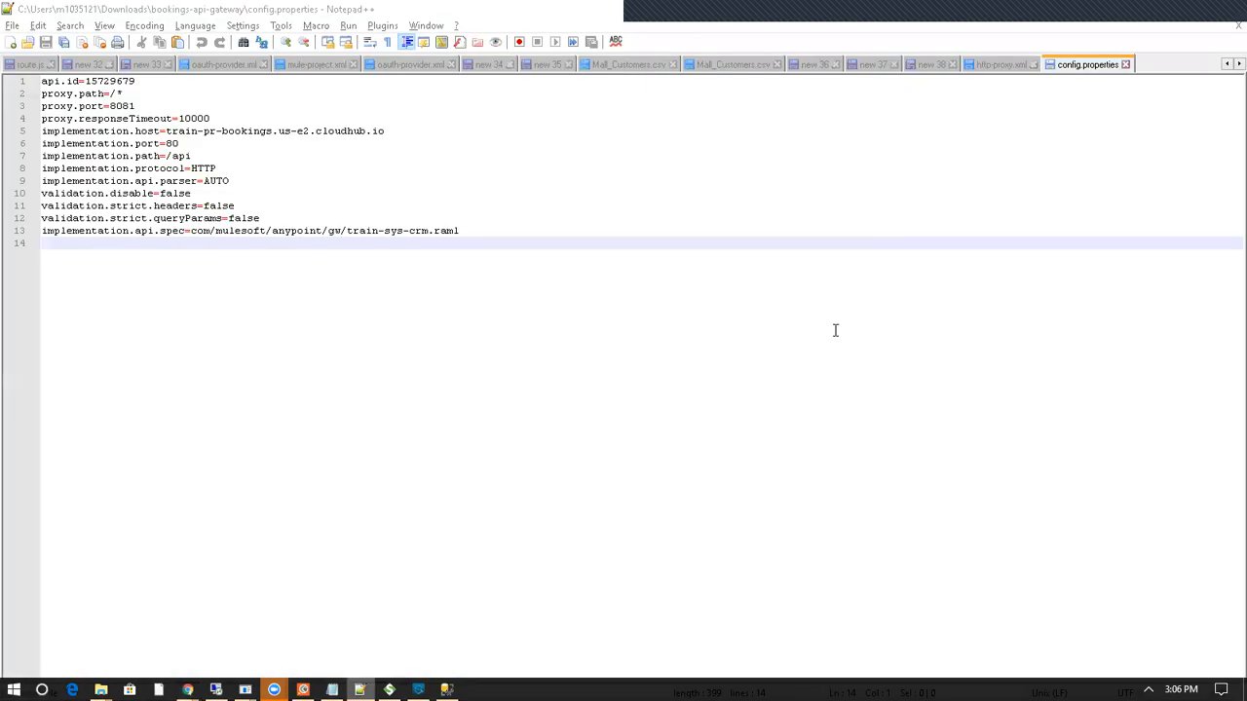
click(858, 310)
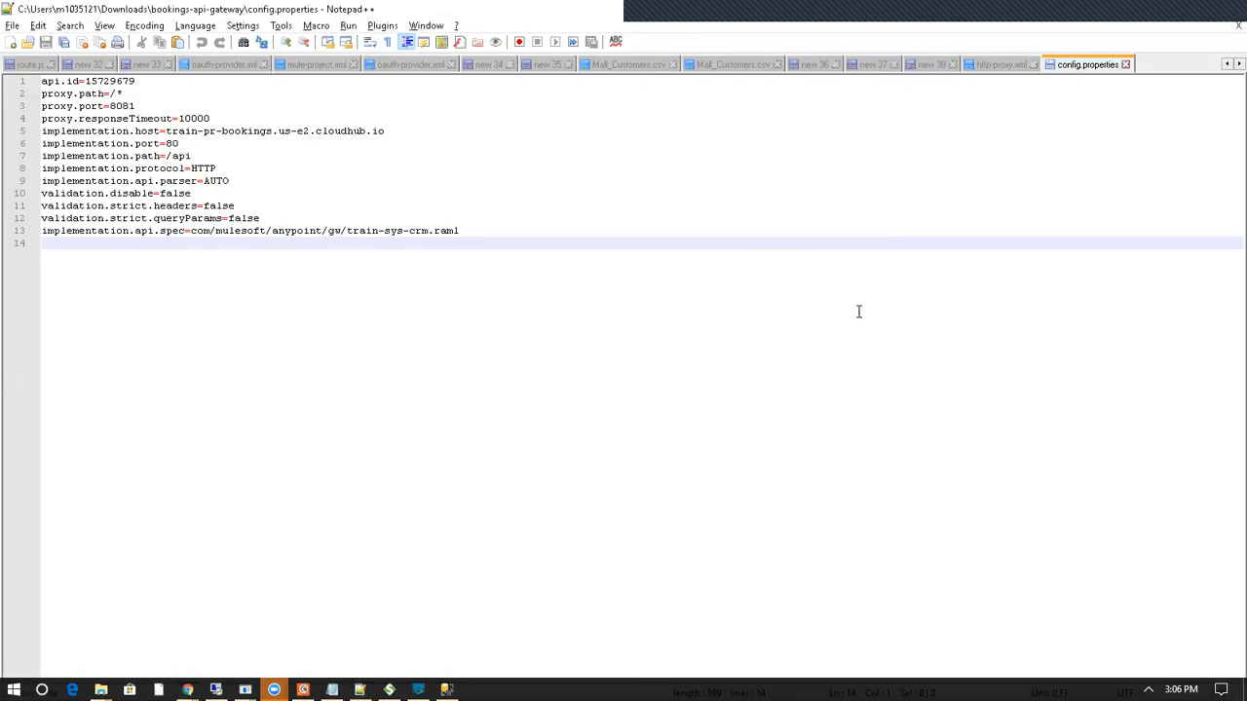
double_click(405, 134)
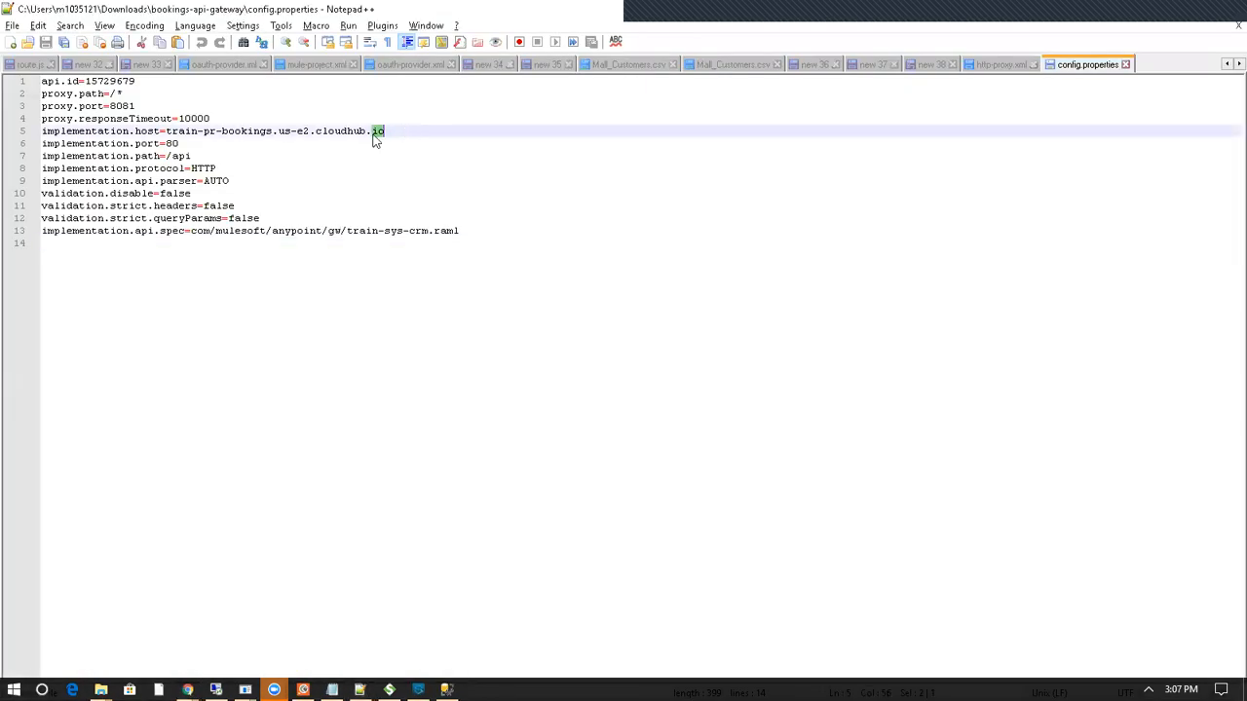
drag(166, 131, 423, 118)
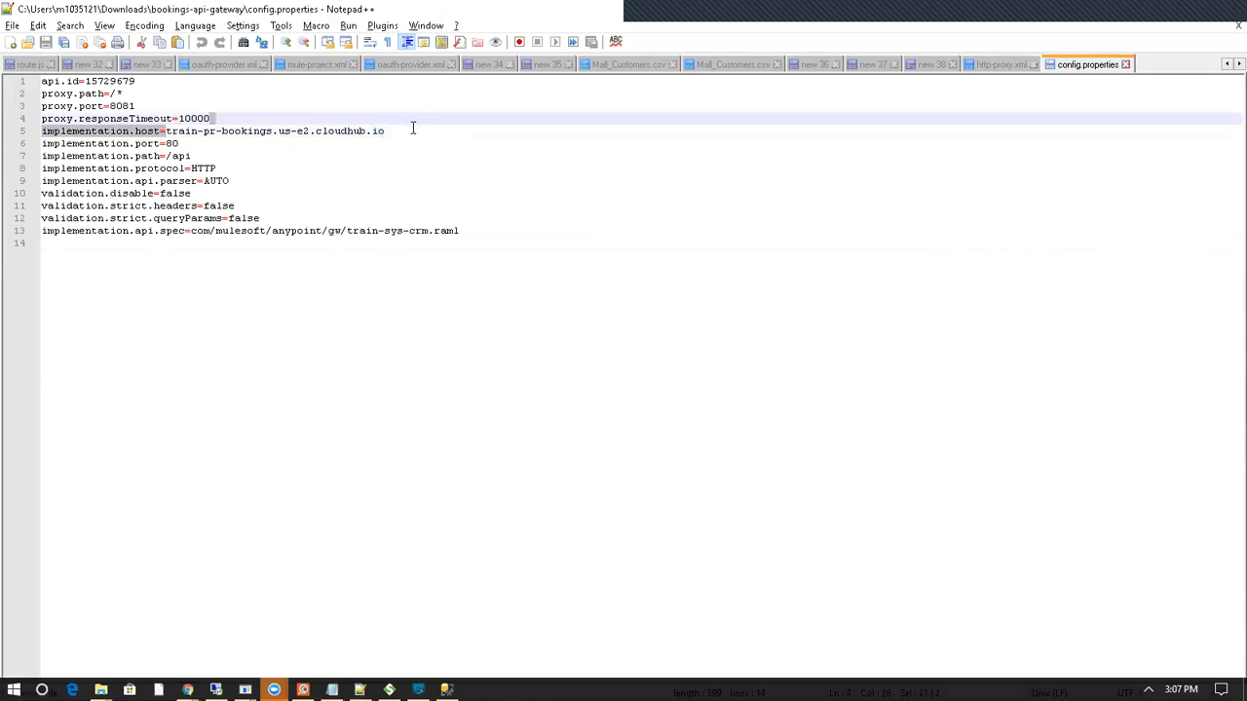
double_click(412, 129)
double_click(171, 144)
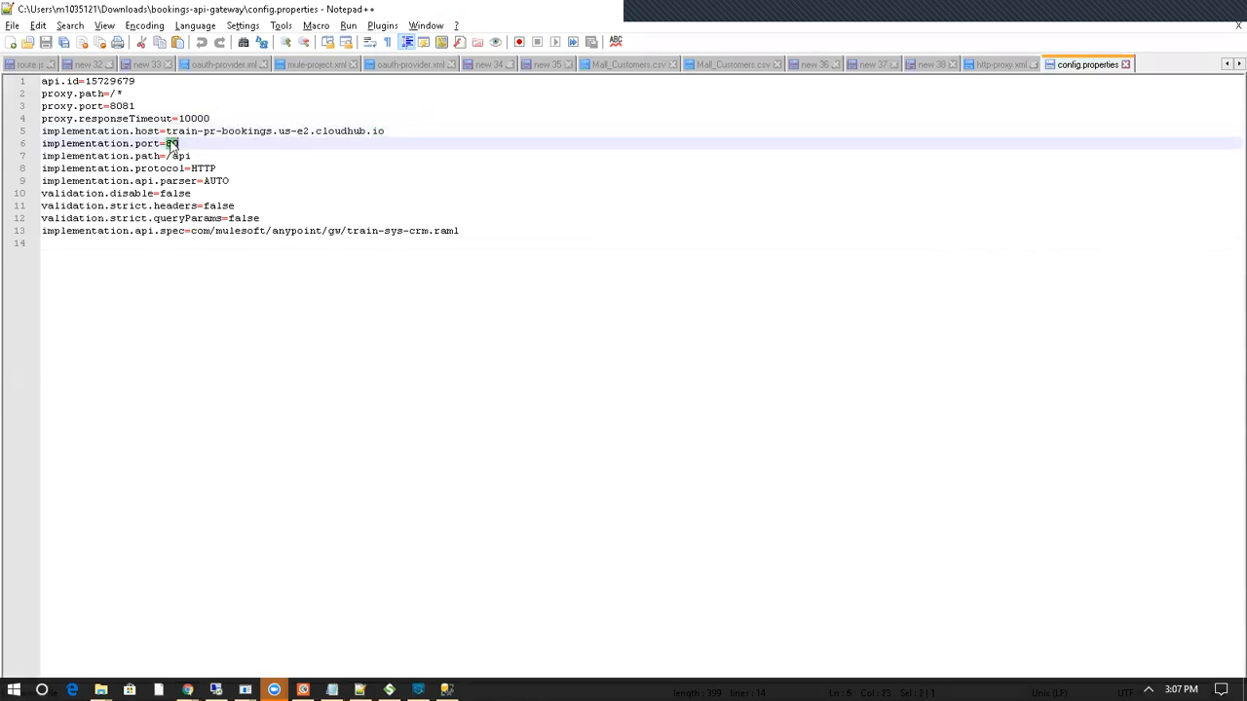
Switch to Chrome, review the API configuration of calc-api, and return to the train-pr-bookings deployment progress.
key(alt+Tab)
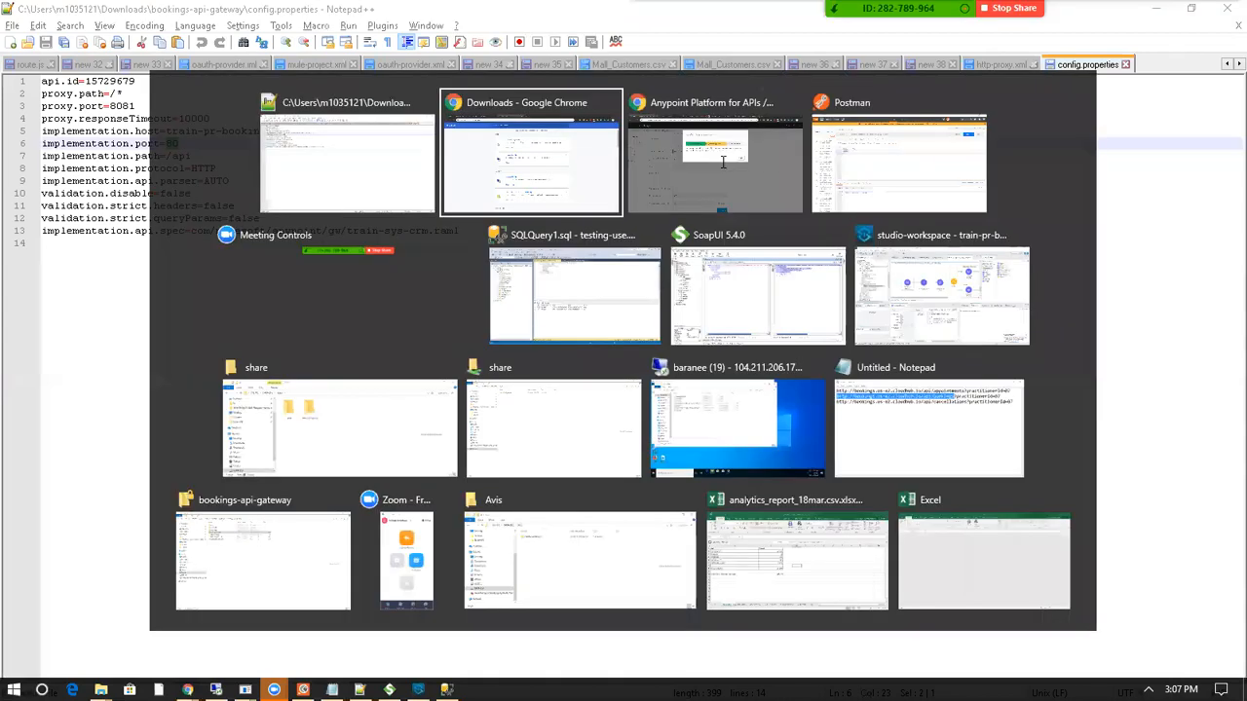
click(125, 12)
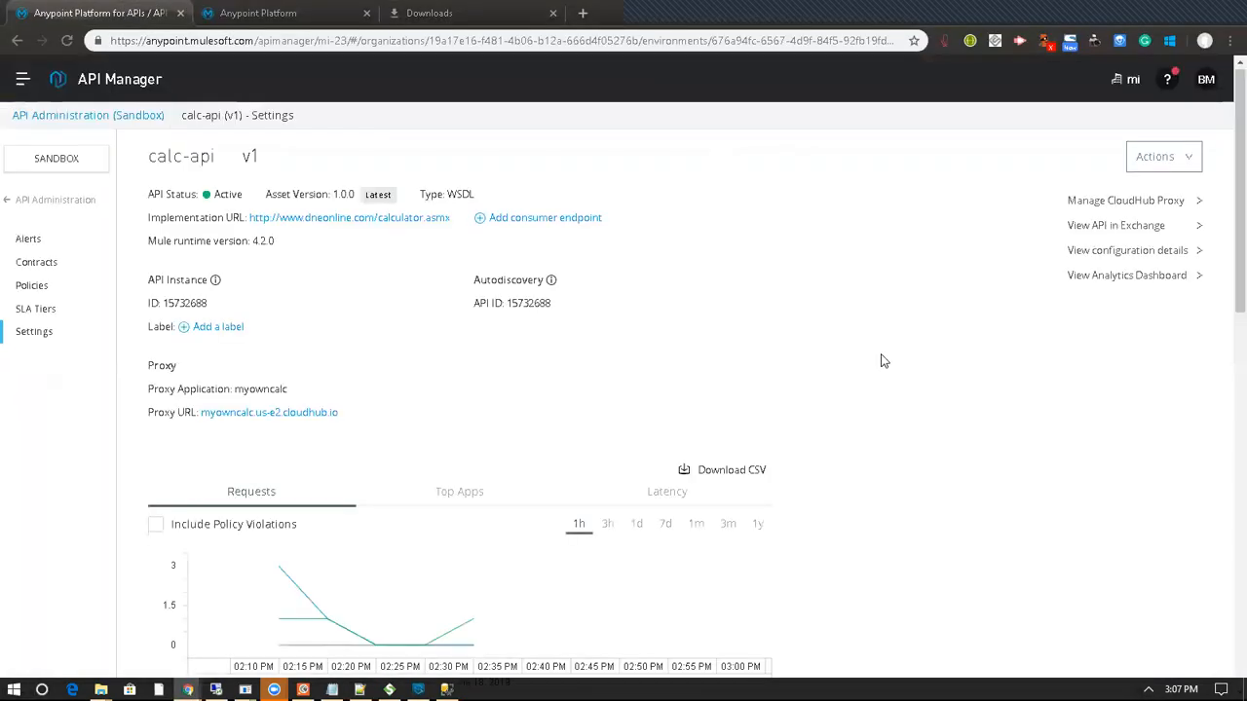
scroll(1225, 522, down, 6)
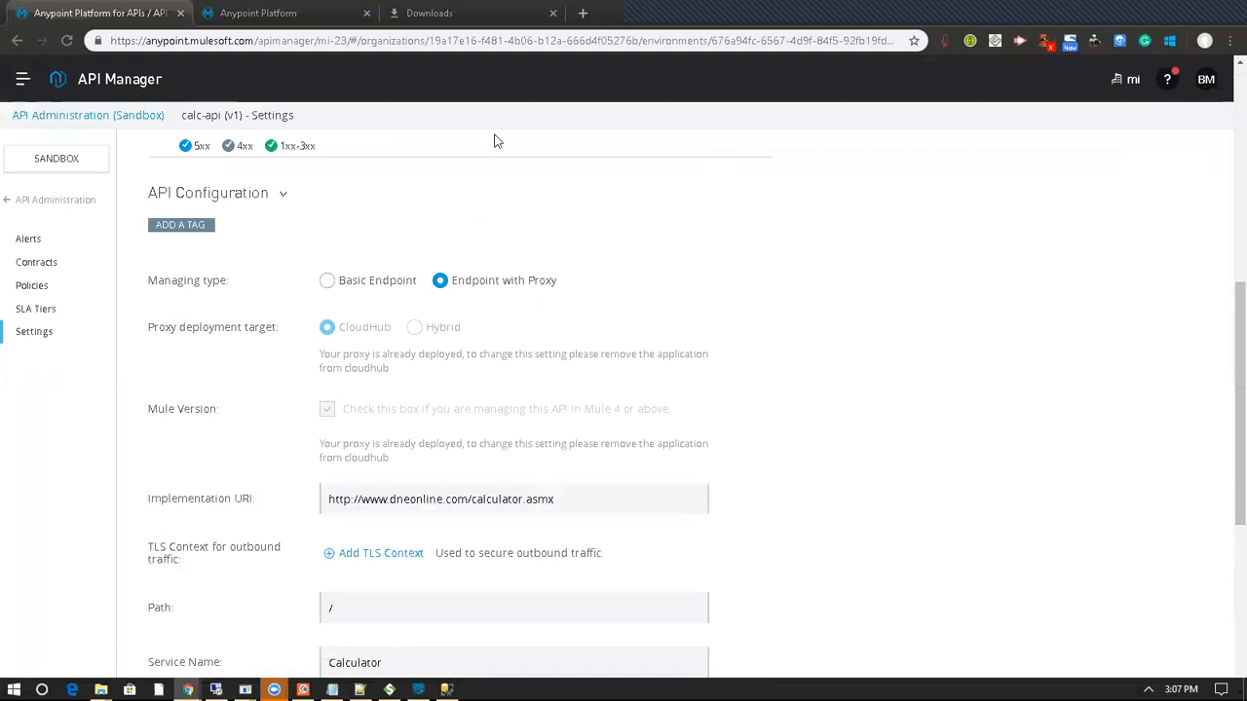
click(258, 12)
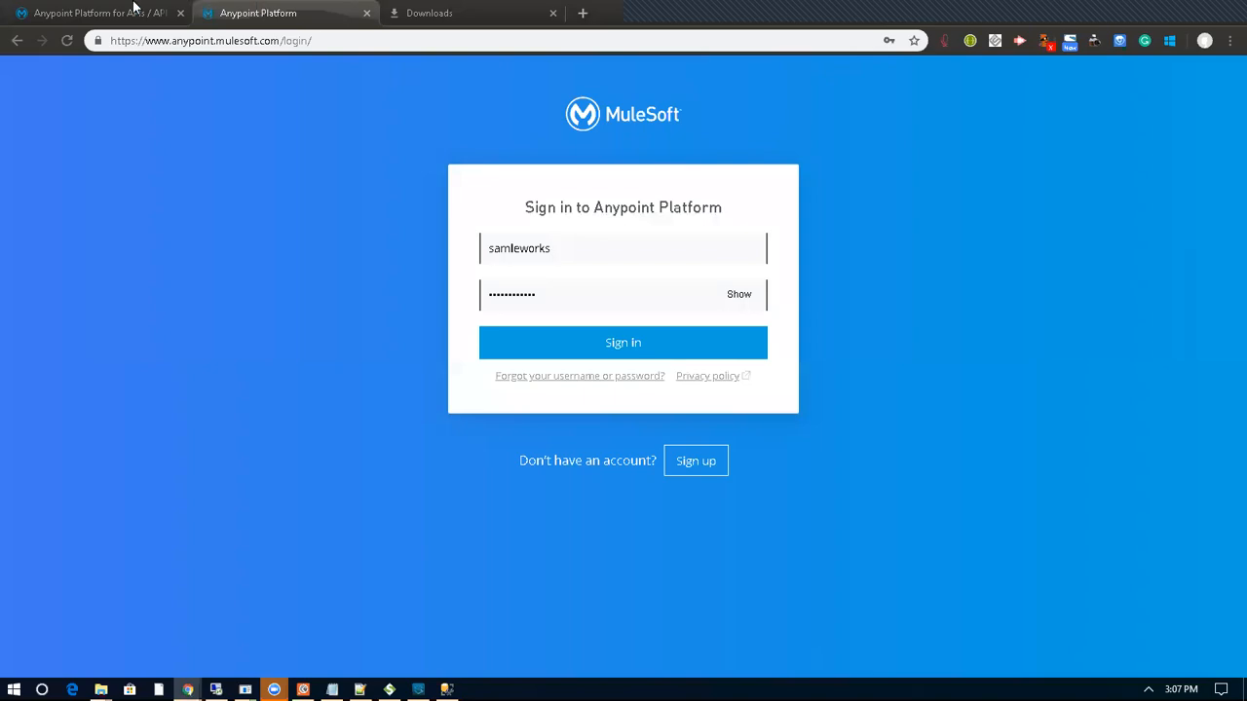
key(alt+Tab)
key(alt+Tab)
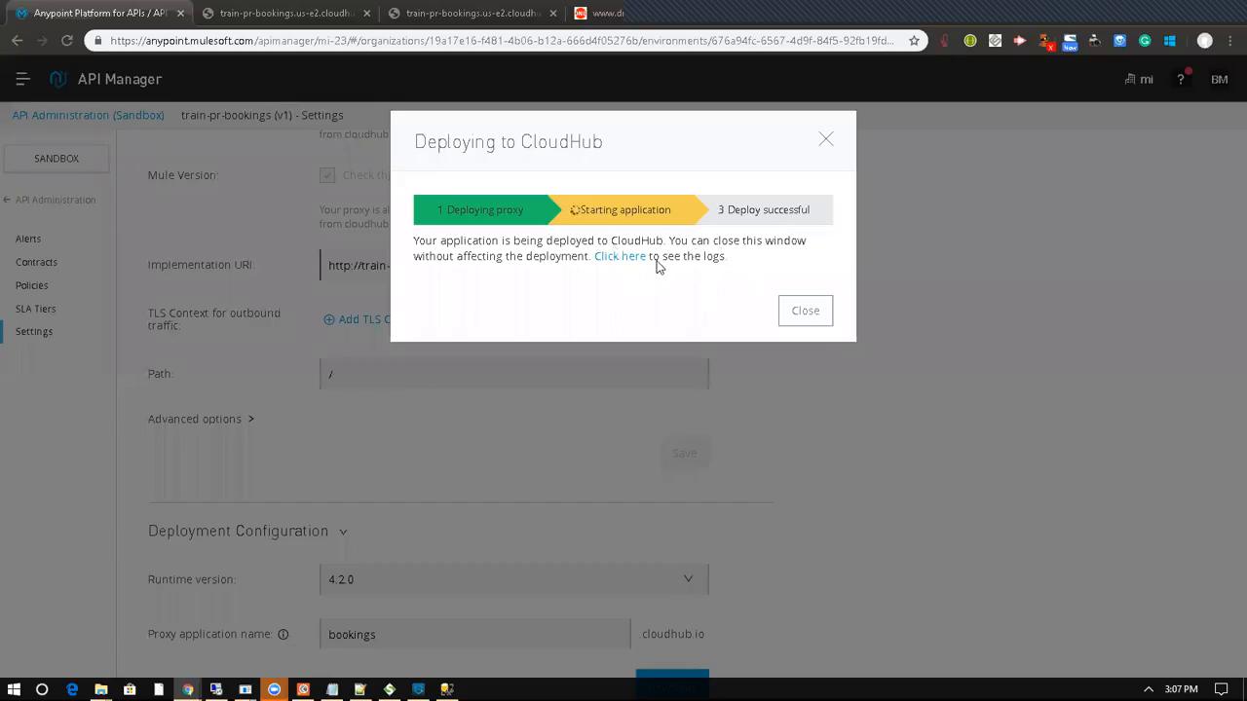
Switch to Notepad++ and examine the proxy flow, HTTP listener, HTTP request and maskedRequestPath in http-proxy.xml.
key(alt+Tab)
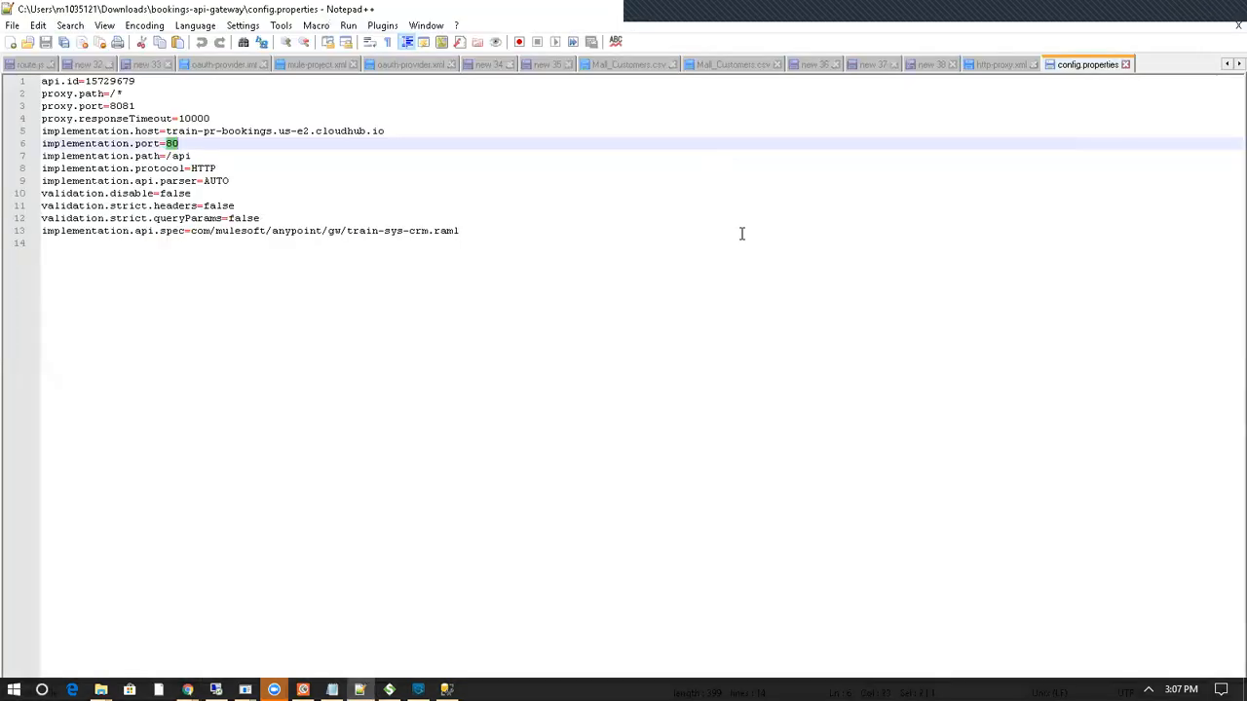
click(1005, 64)
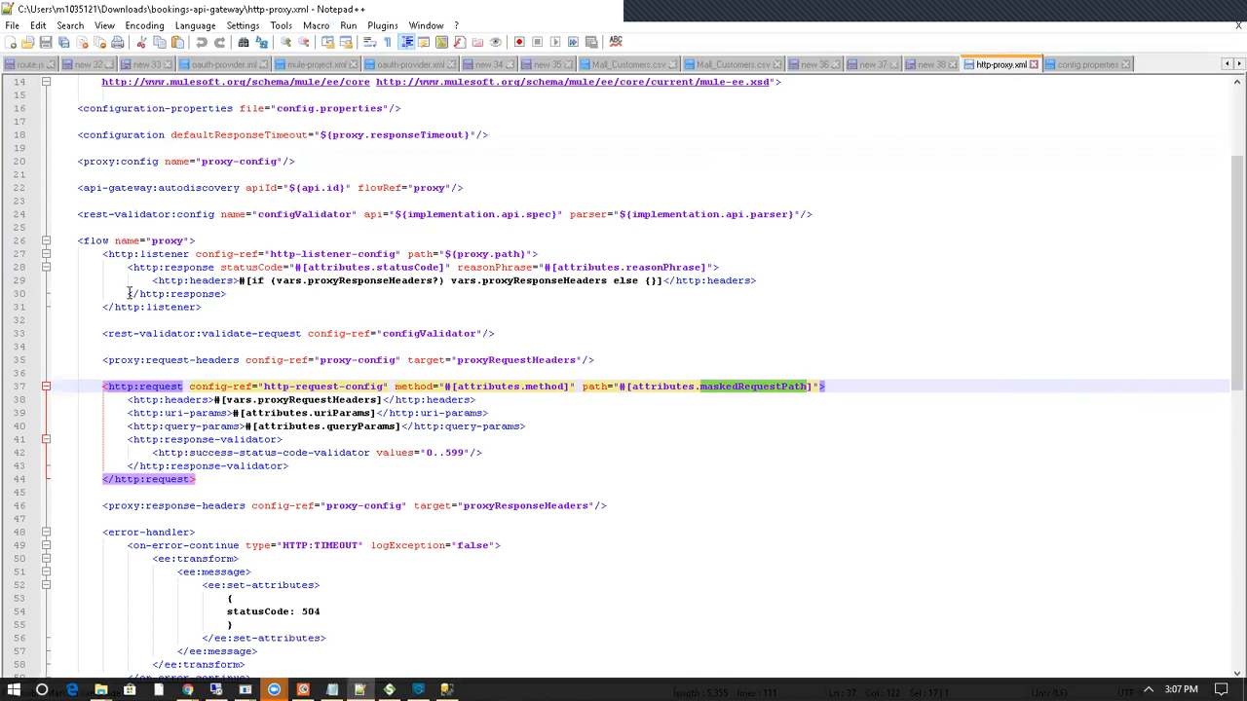
double_click(165, 241)
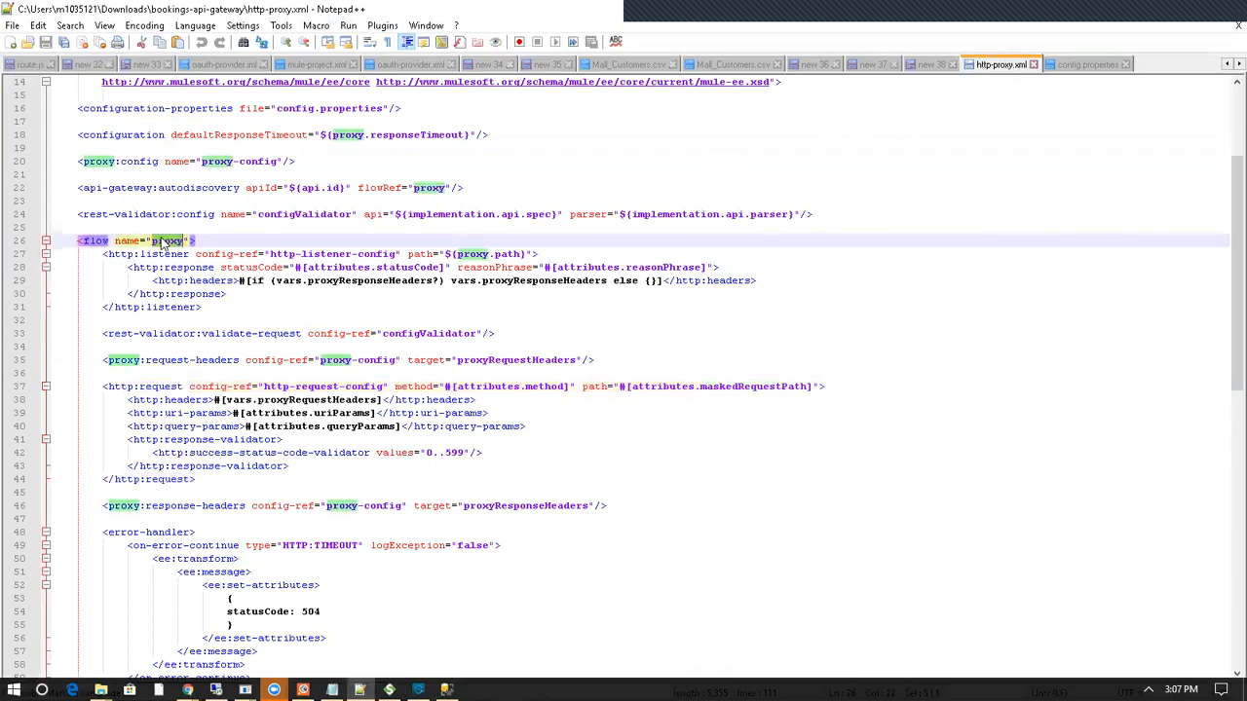
click(171, 253)
double_click(171, 253)
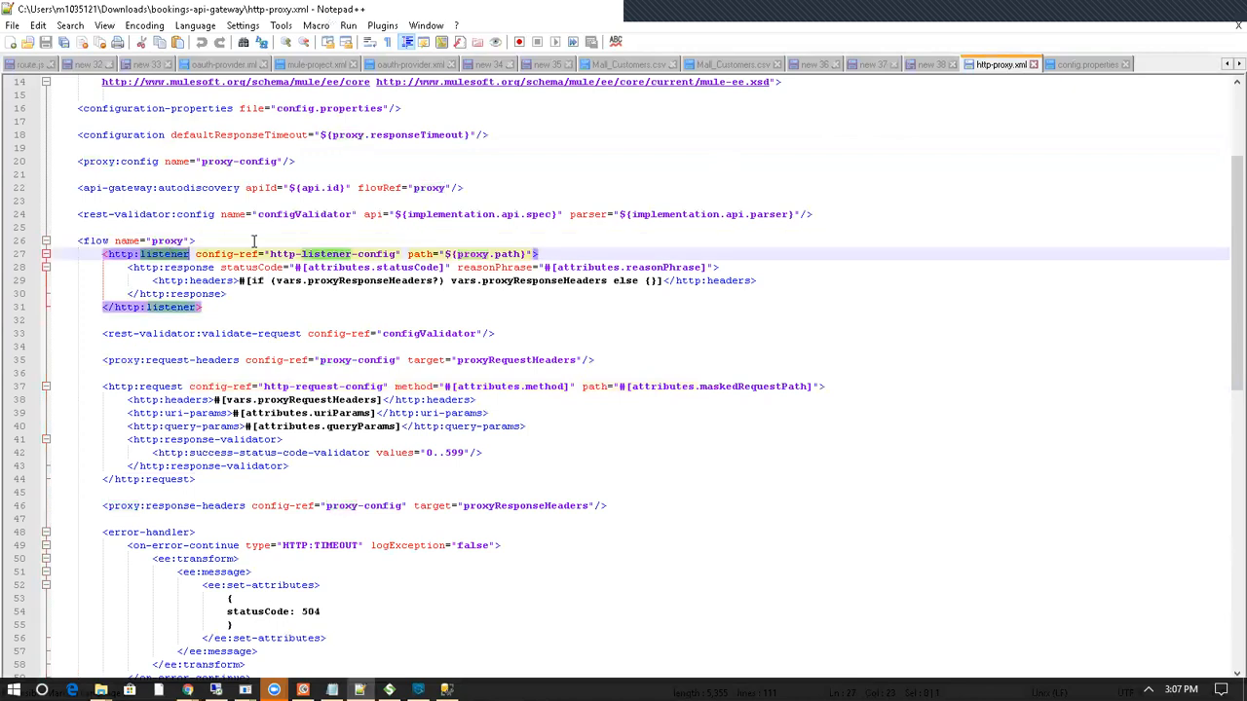
double_click(165, 388)
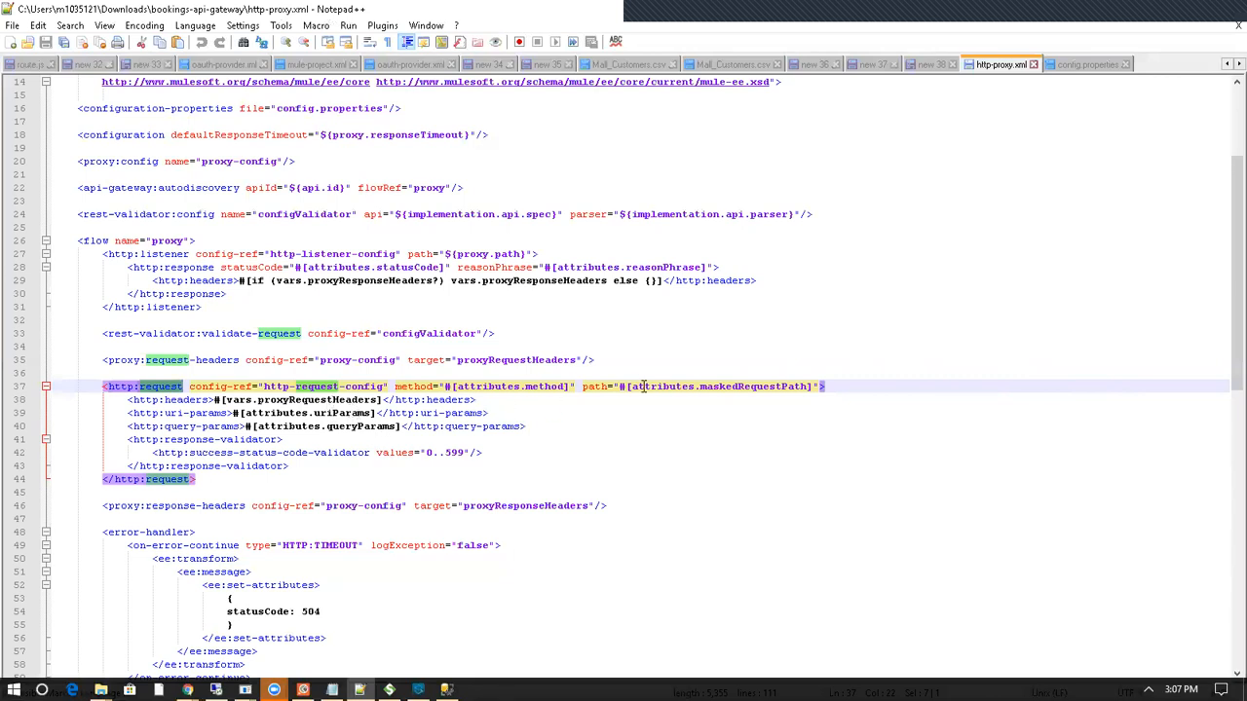
double_click(738, 386)
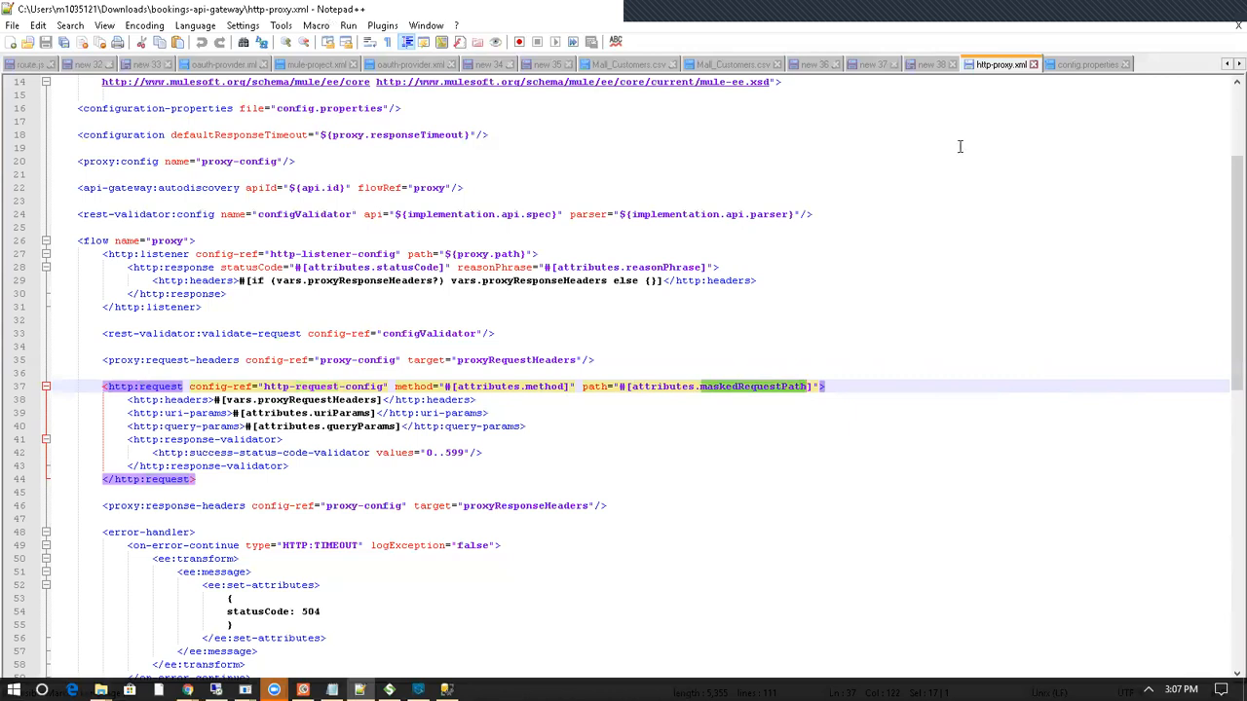
Search config.properties for maskedRequestPath and highlight the implementation.host value.
click(1069, 70)
key(ctrl+f)
key(Return)
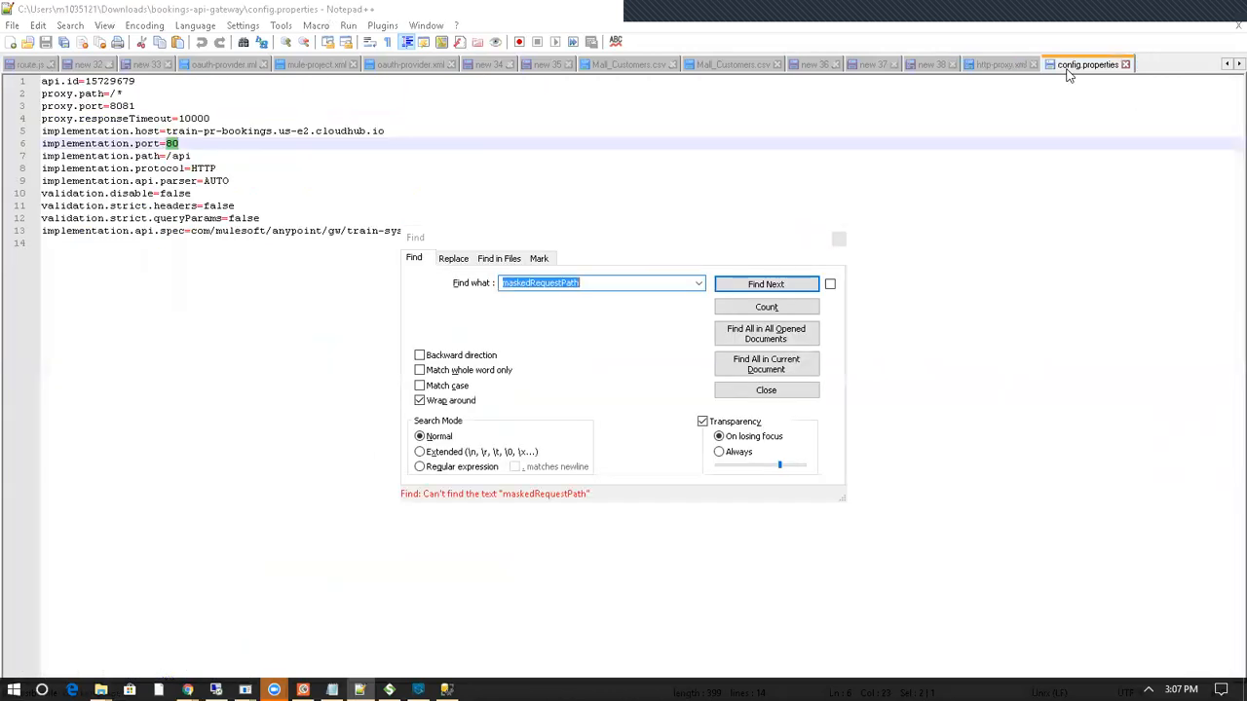
key(Escape)
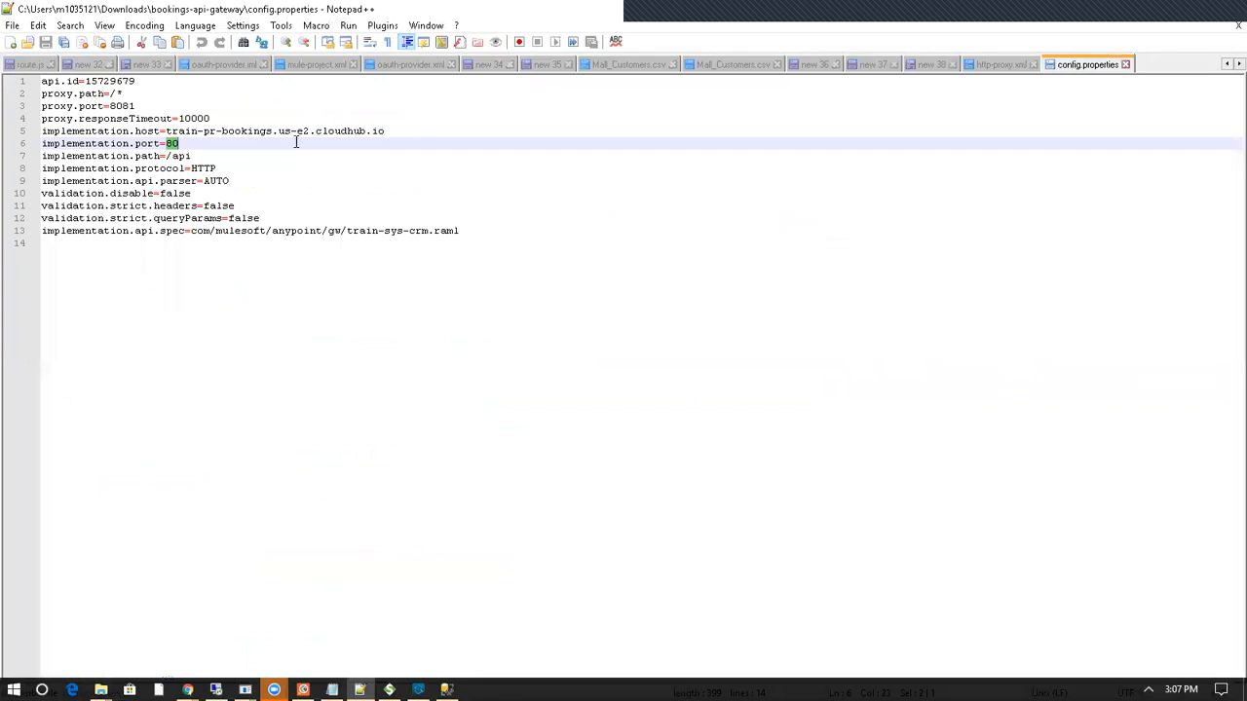
click(252, 185)
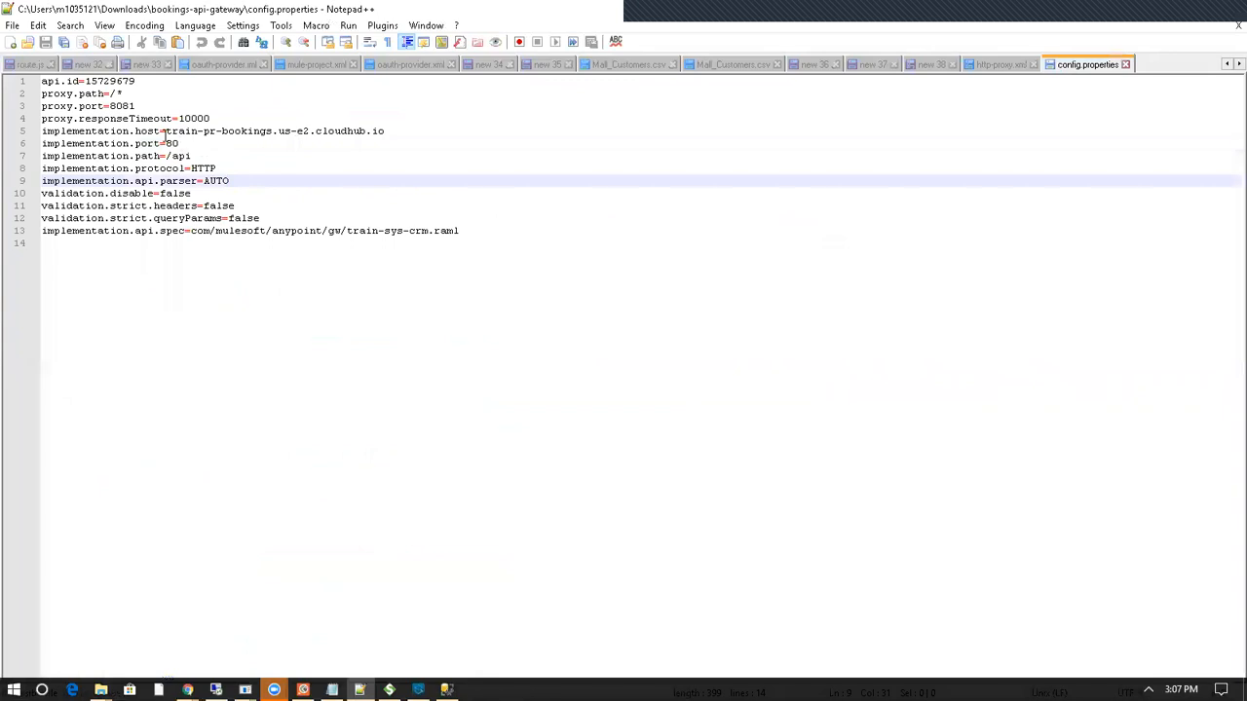
drag(165, 130, 409, 127)
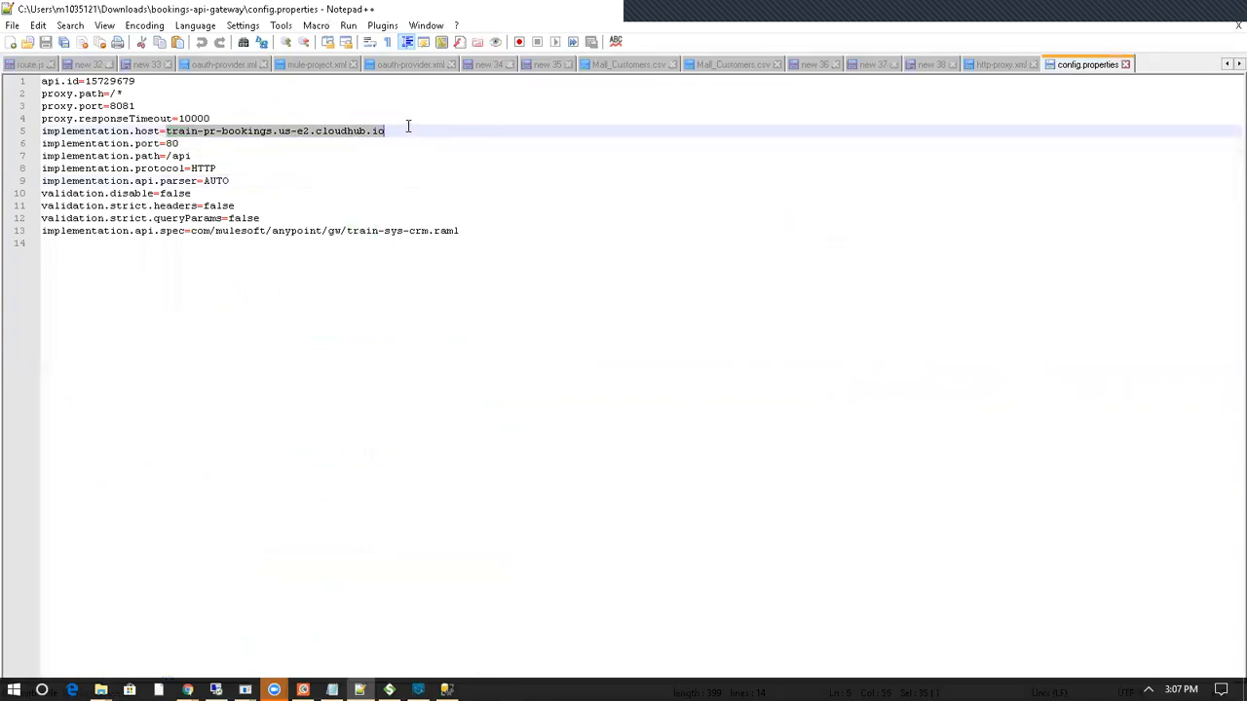
Search http-proxy.xml for maskedRequestPath, starting from the HTTP request path attribute.
click(992, 65)
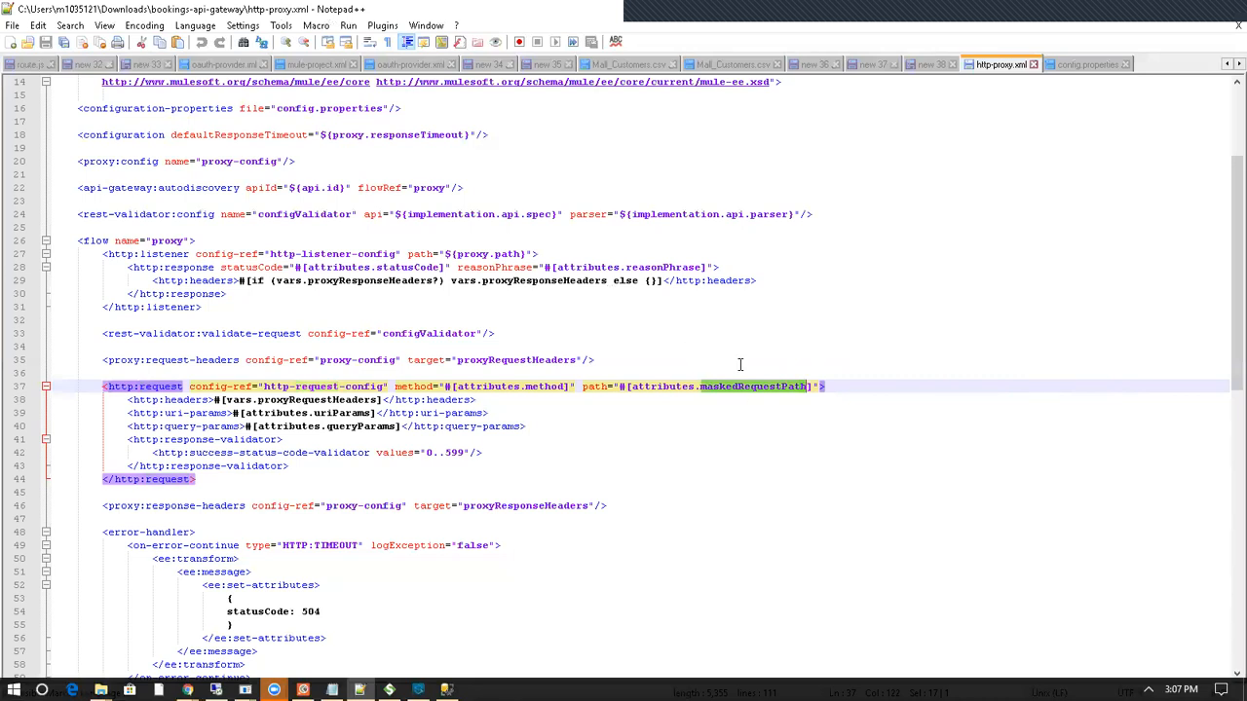
click(730, 357)
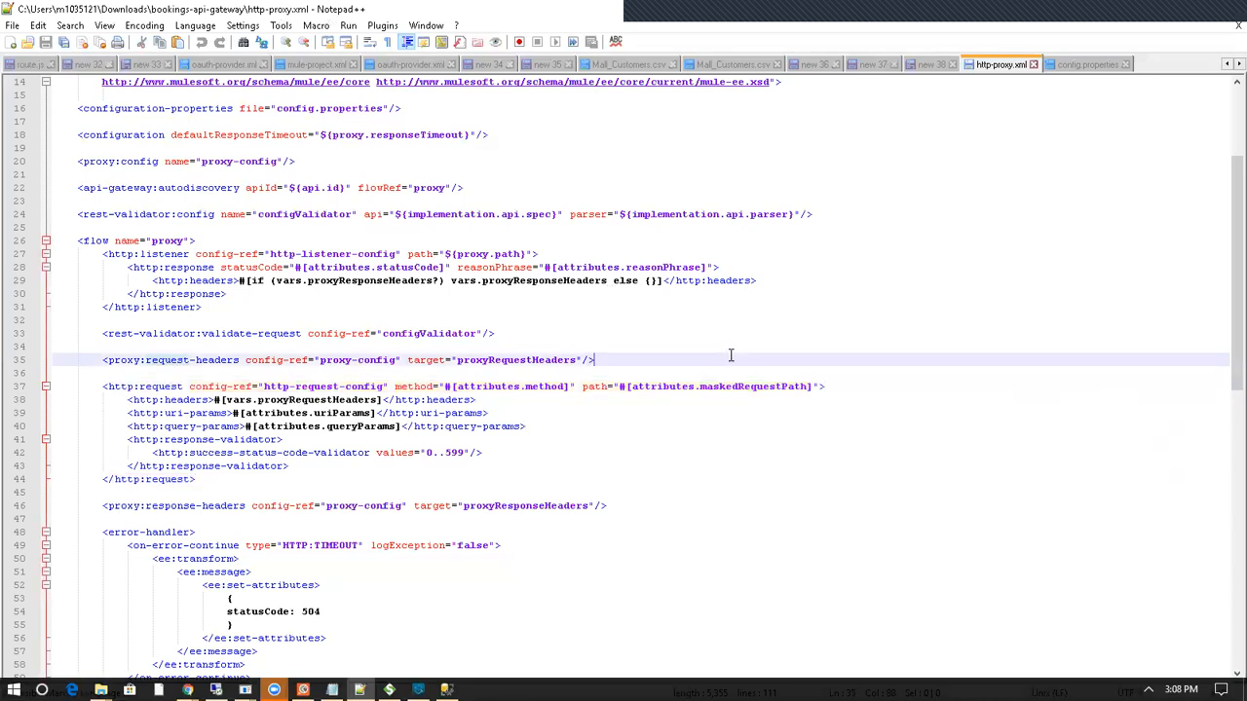
click(762, 389)
double_click(760, 388)
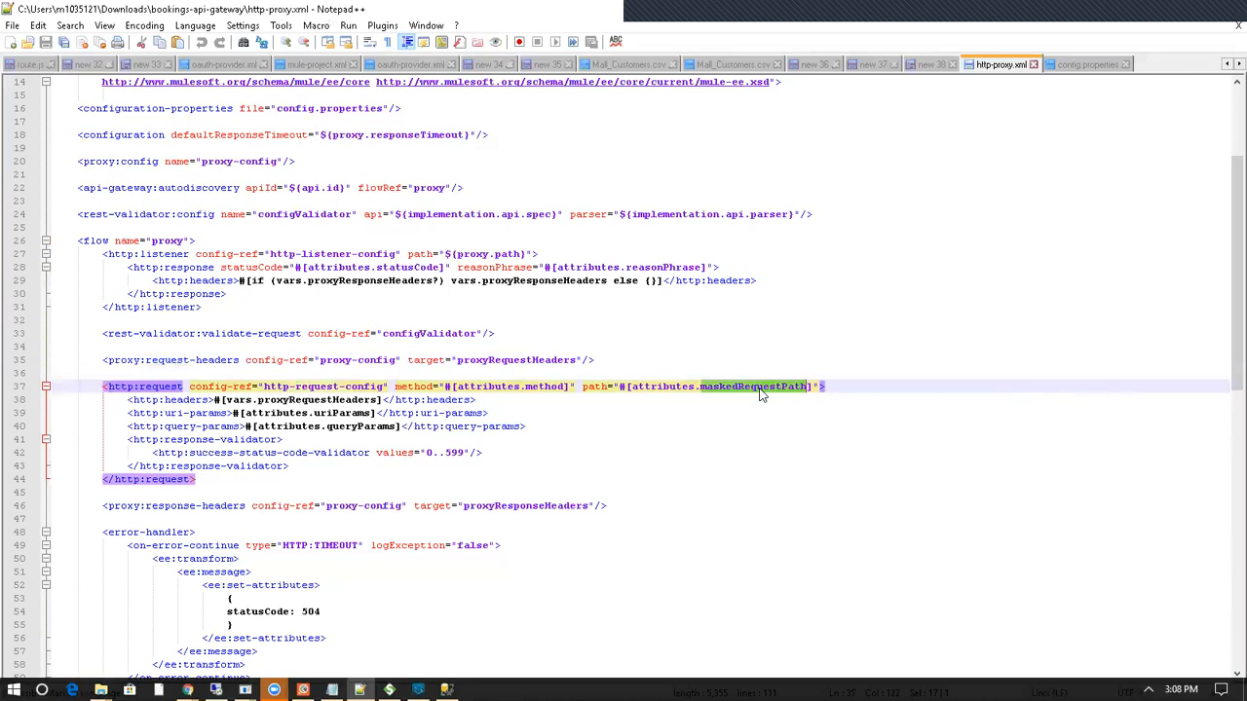
scroll(762, 392, up, 5)
key(ctrl+f)
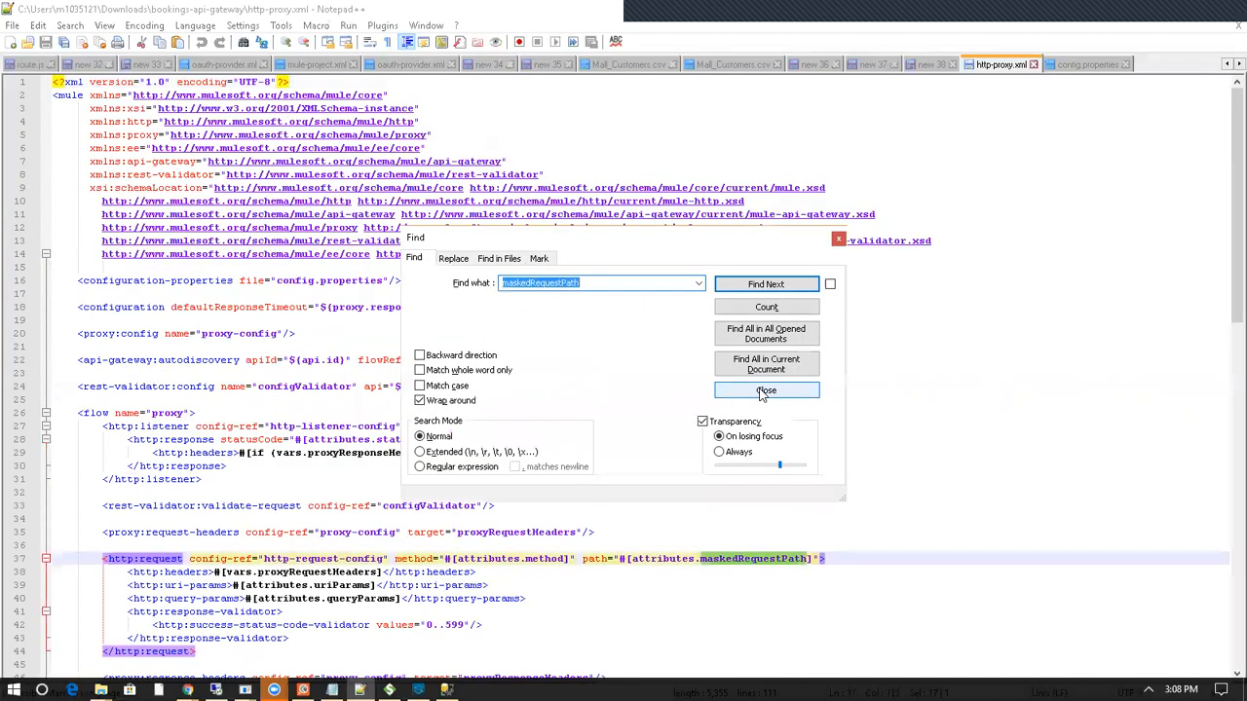
key(Return)
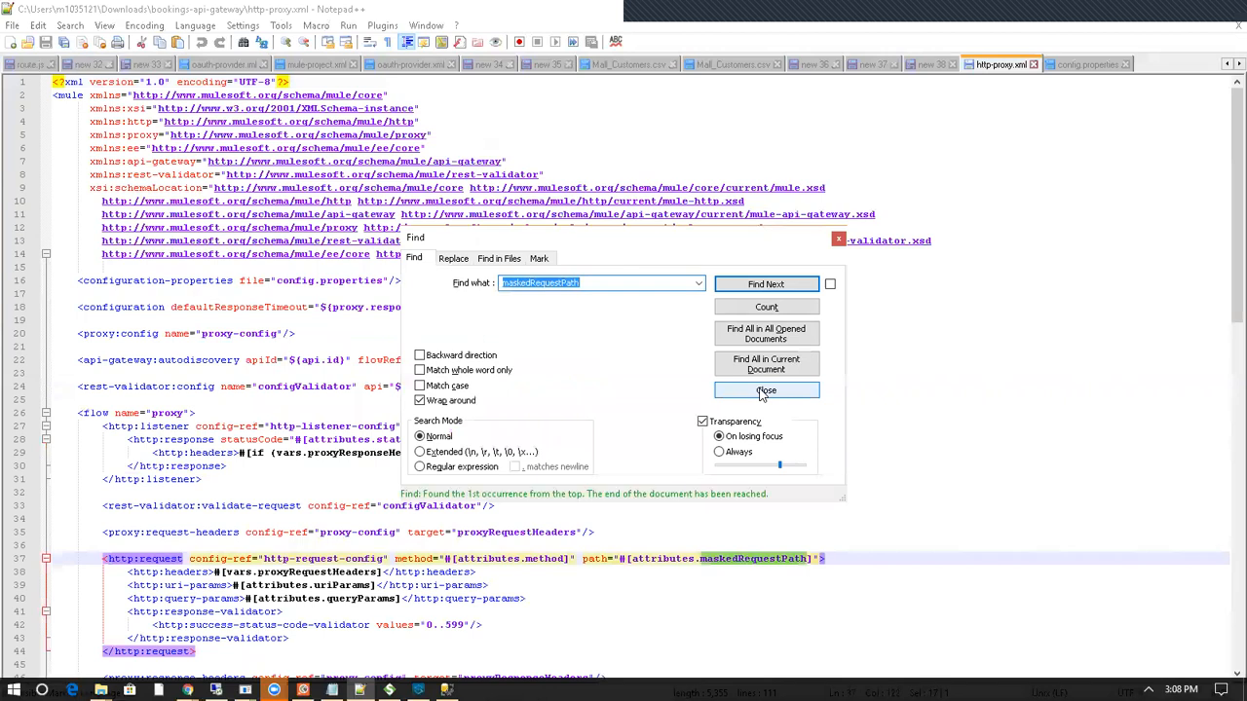
click(766, 390)
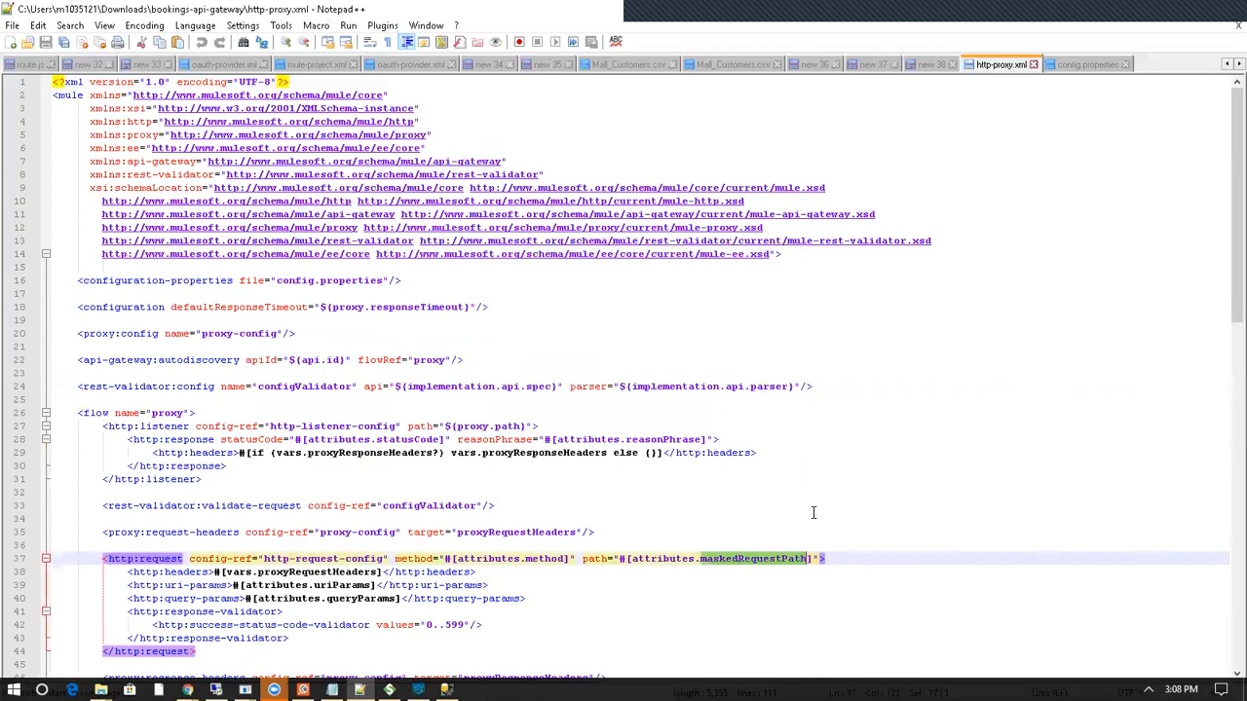
Review config.properties once more and switch back to the train-pr-bookings settings in API Manager in Chrome.
click(1067, 68)
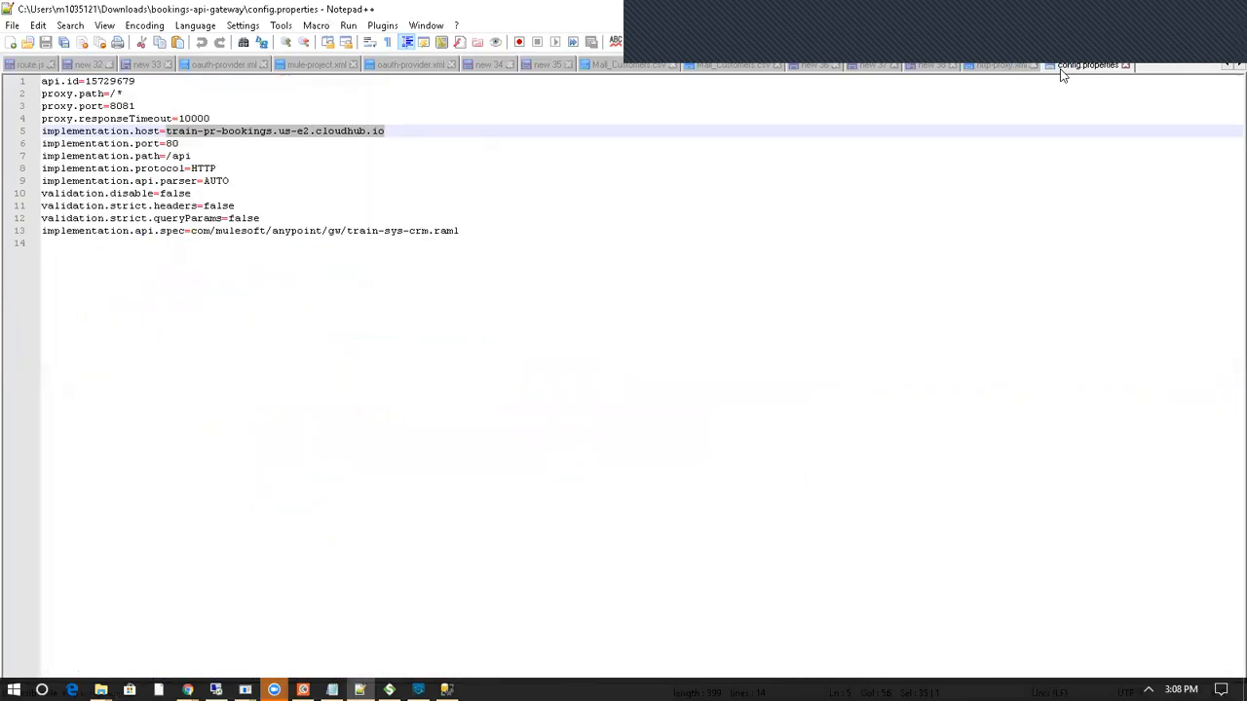
click(356, 279)
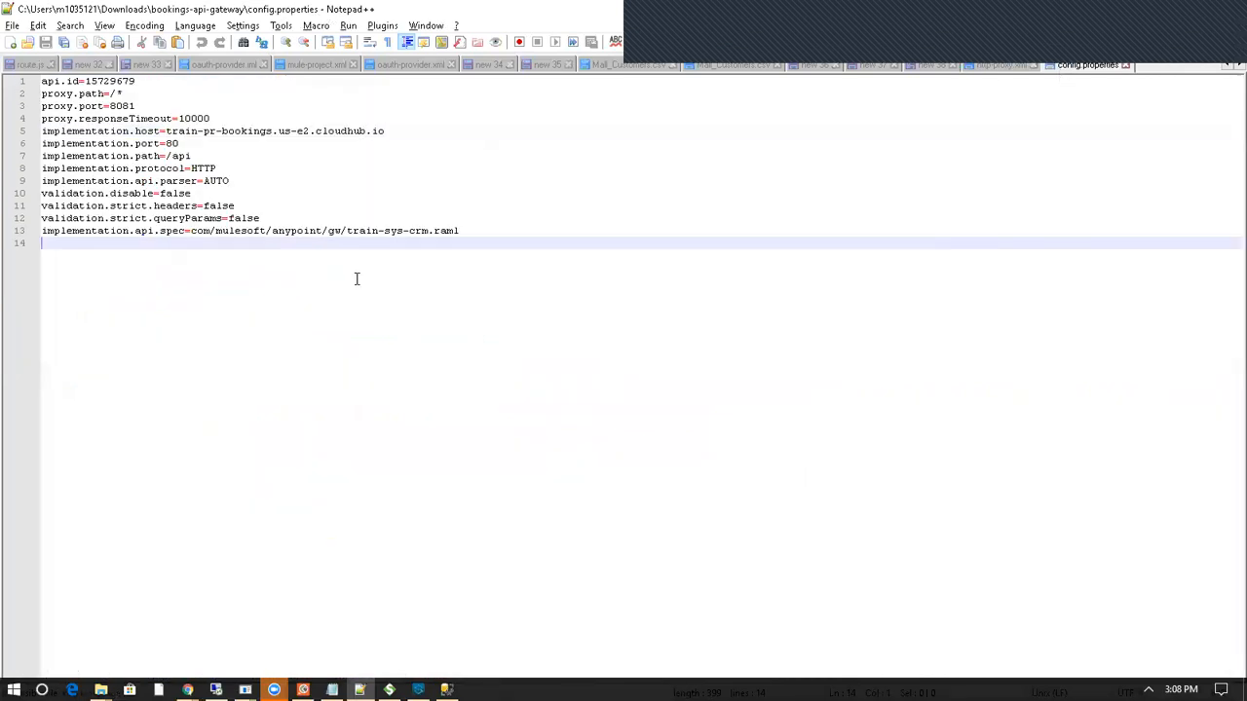
key(alt+Tab)
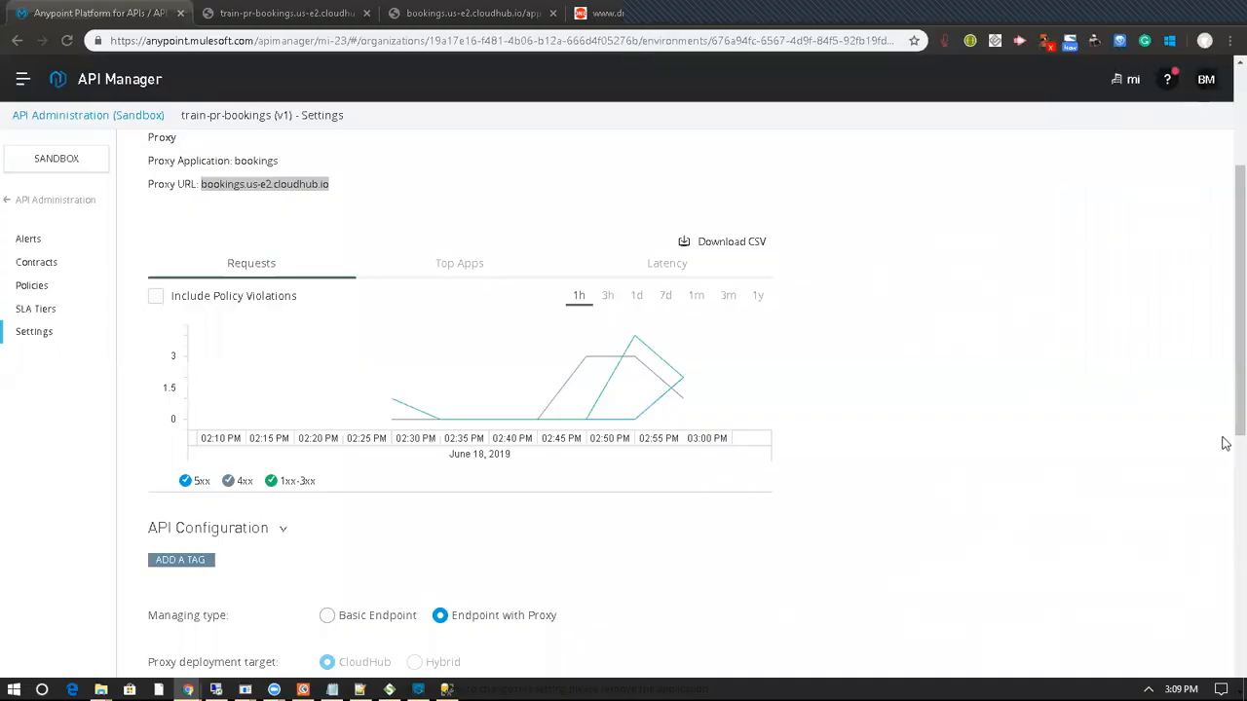
Examine the proxy application name, Proxy URL and Implementation URI in the train-pr-bookings settings, highlighting each value.
scroll(1225, 443, down, 5)
scroll(1225, 521, down, 1)
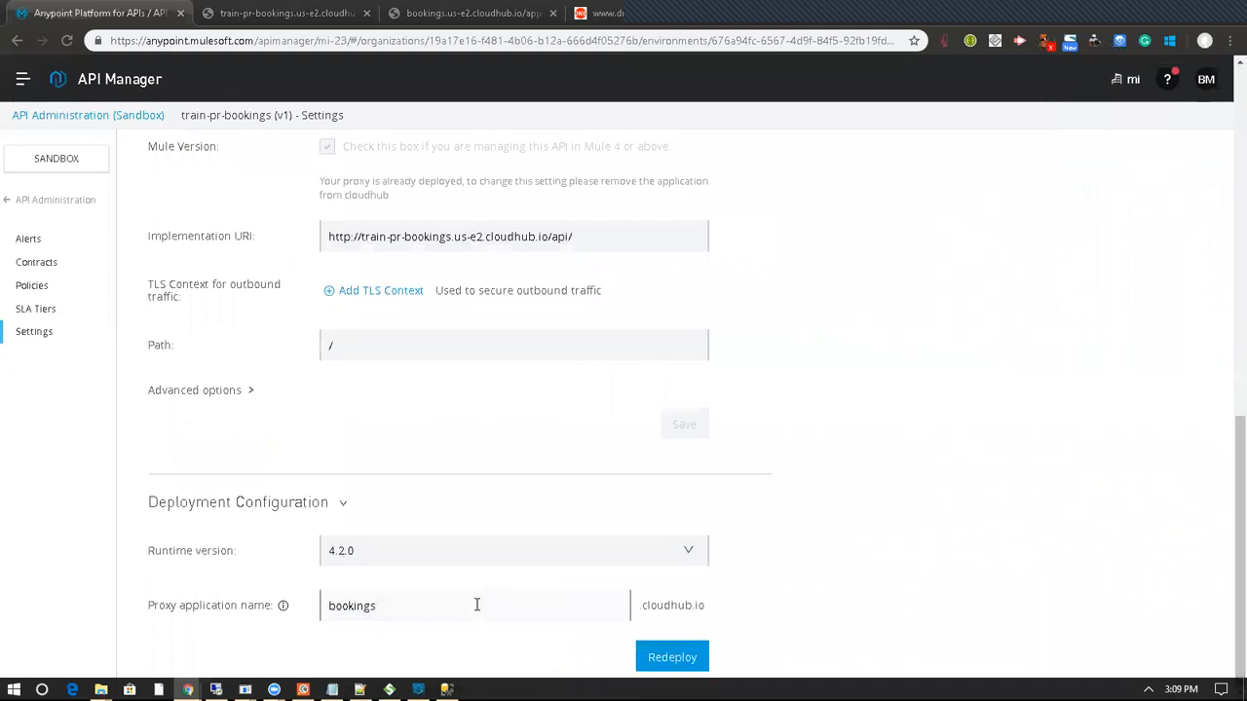
double_click(325, 605)
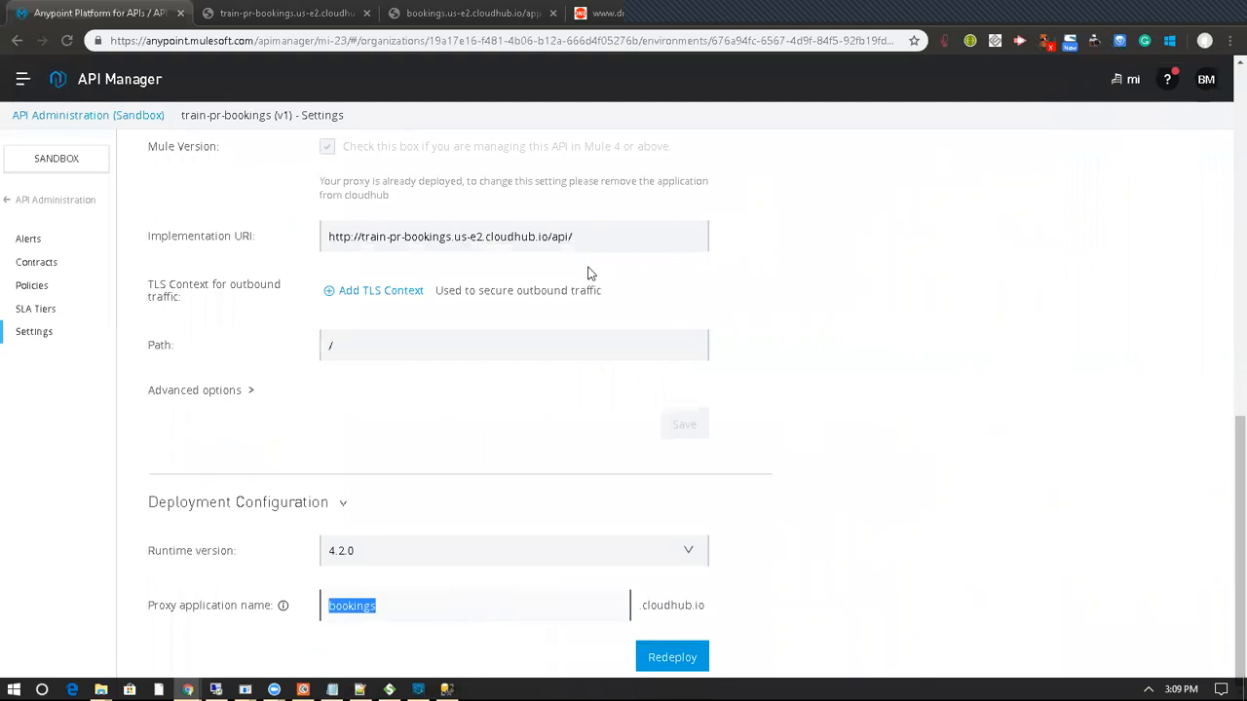
scroll(1227, 409, up, 5)
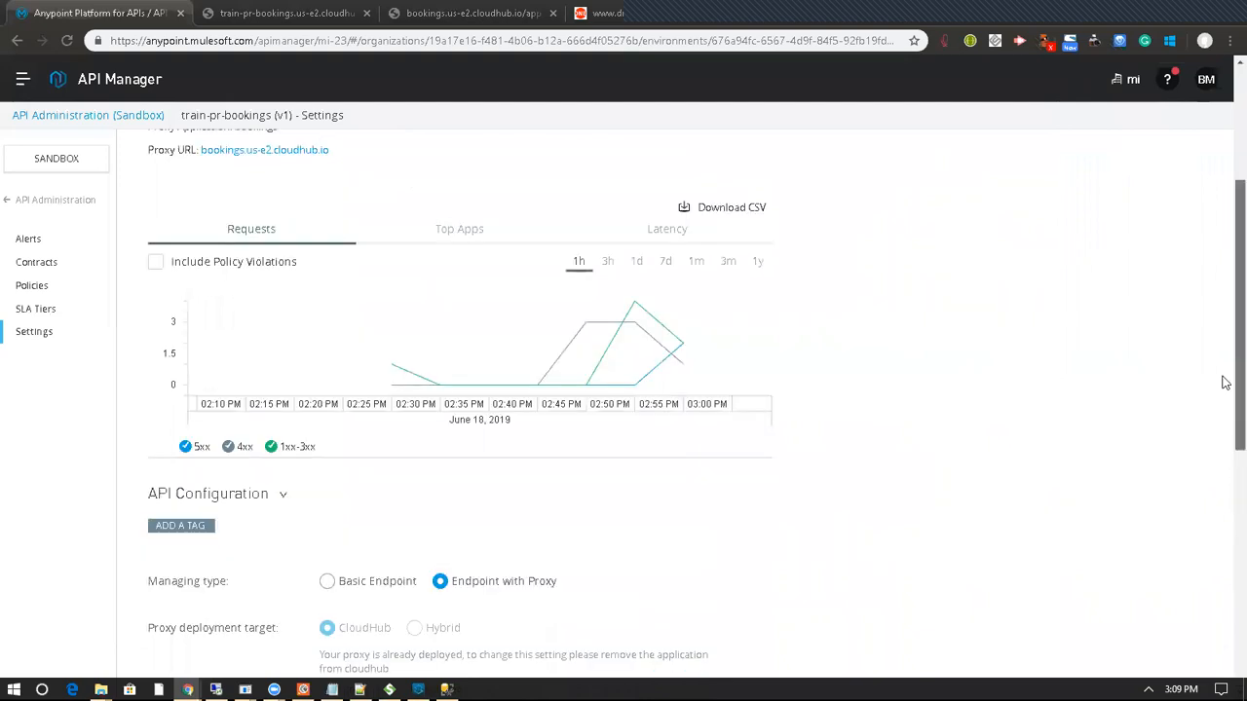
drag(330, 152, 200, 159)
drag(1229, 270, 1224, 450)
drag(597, 368, 288, 376)
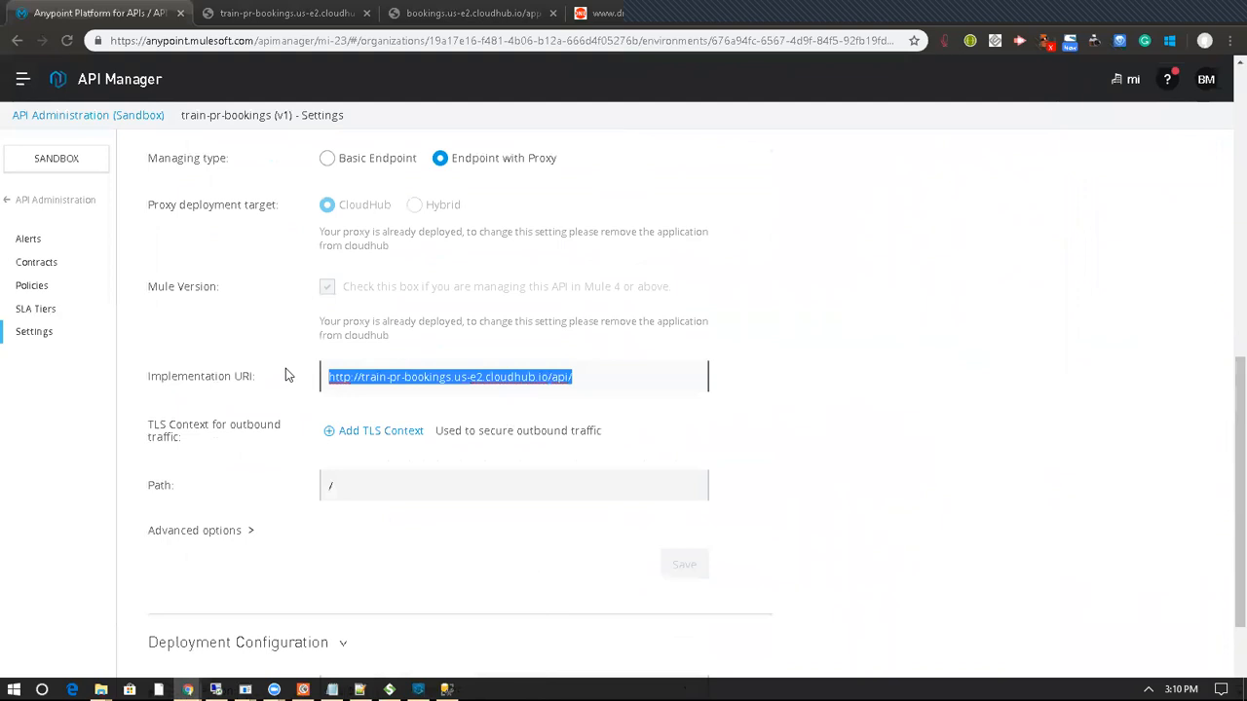
click(1223, 270)
Copy the train-pr-bookings.us-e2.cloudhub.io/api/appointments?practitionerId=07 address from the browser and paste it into a new Notepad document.
click(472, 12)
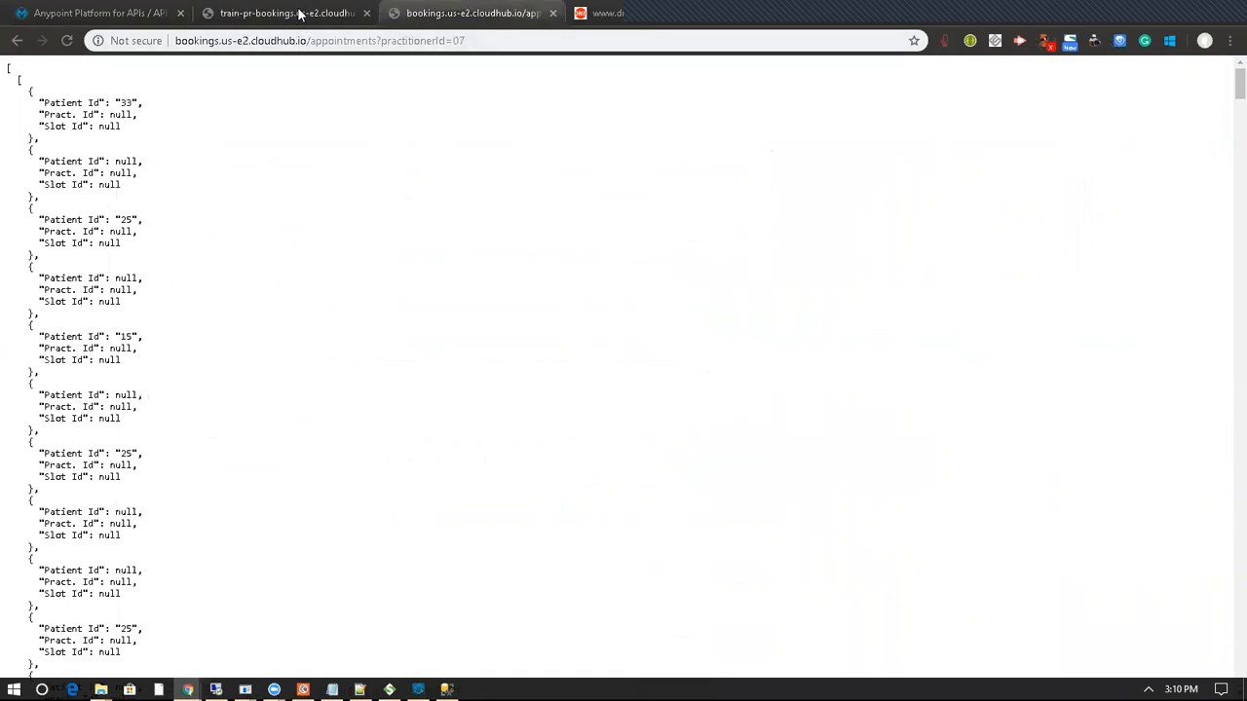
click(300, 13)
triple_click(470, 40)
key(ctrl+c)
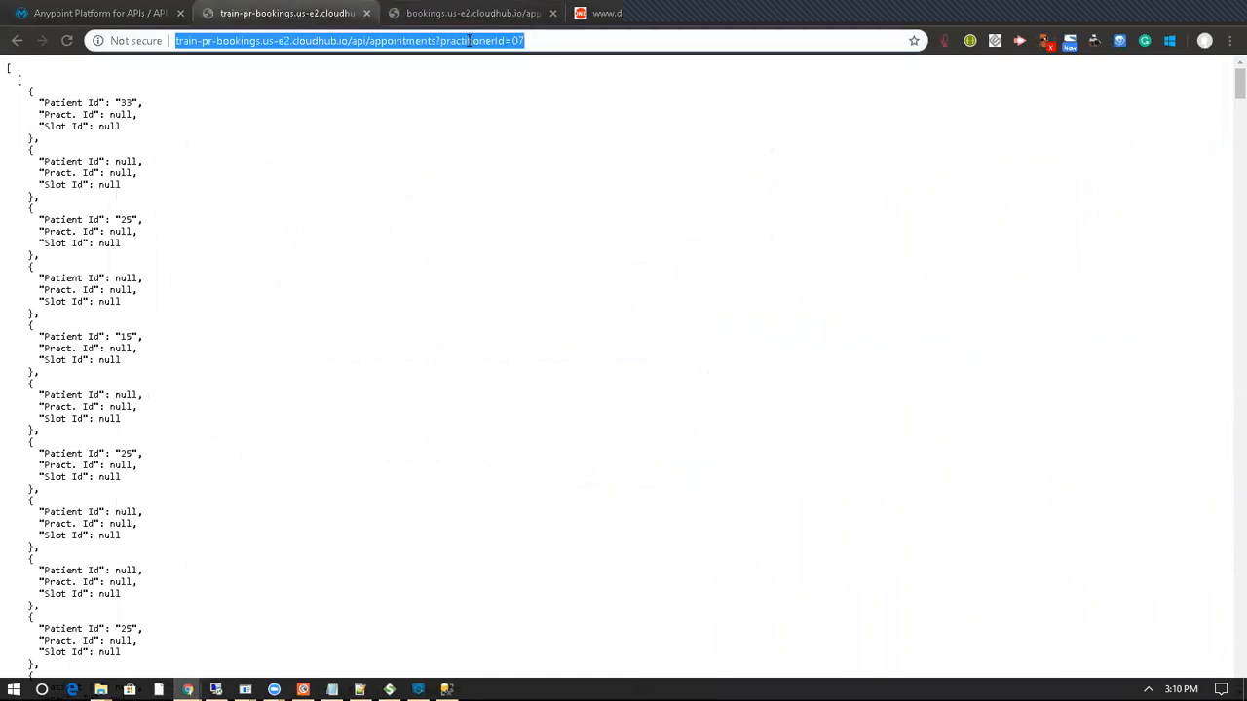
key(super+r)
text(notepad)
key(Return)
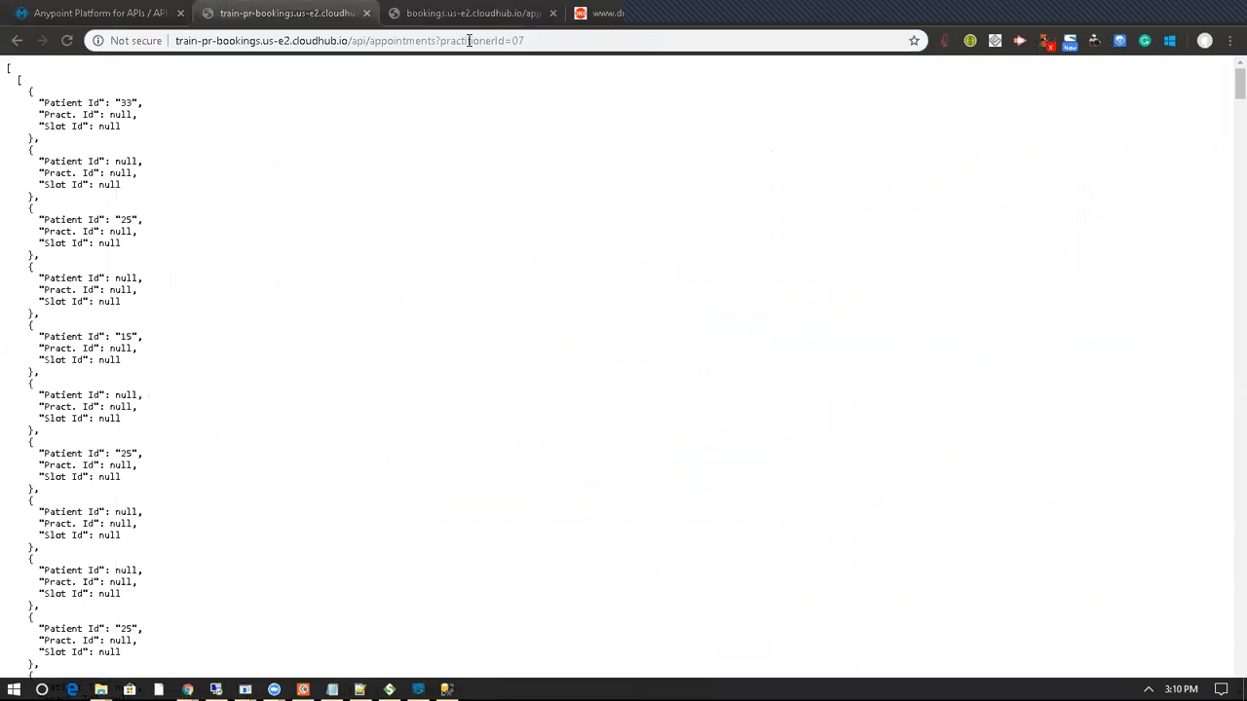
key(ctrl+v)
Copy the bookings.us-e2.cloudhub.io/appointments?practitionerId=07 proxy address from Chrome and paste it on a second line in Notepad.
click(473, 13)
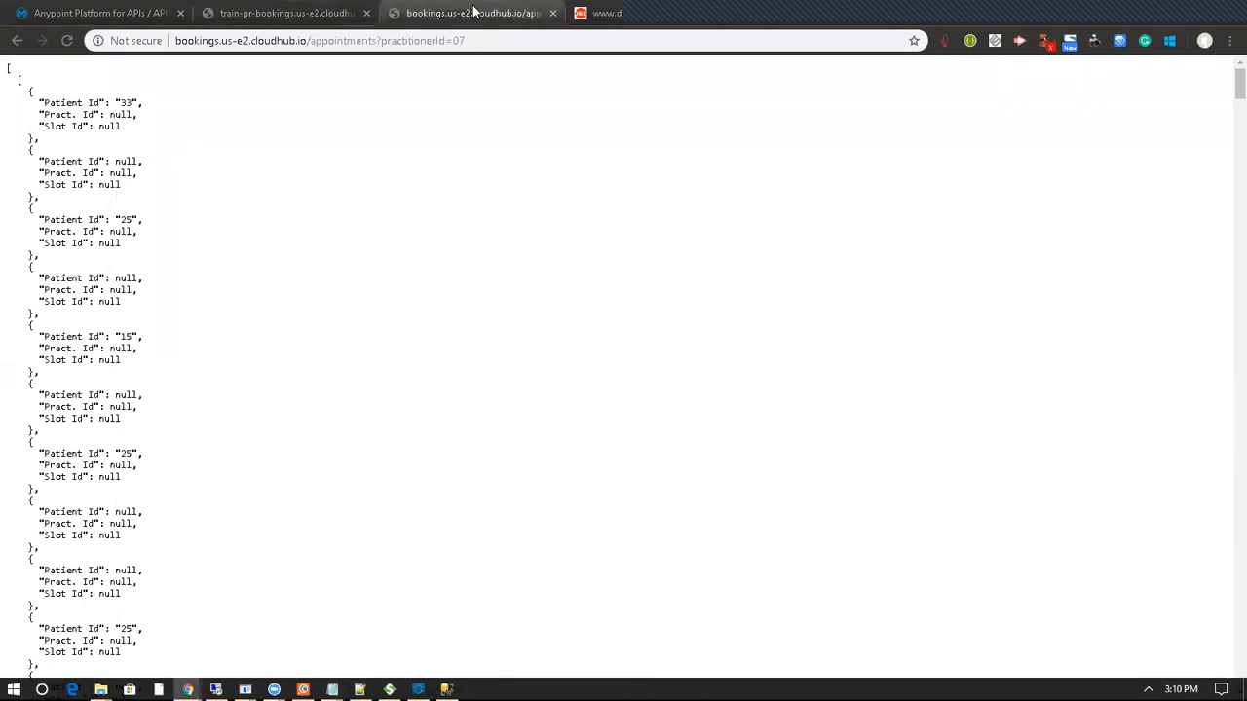
click(452, 42)
key(ctrl+c)
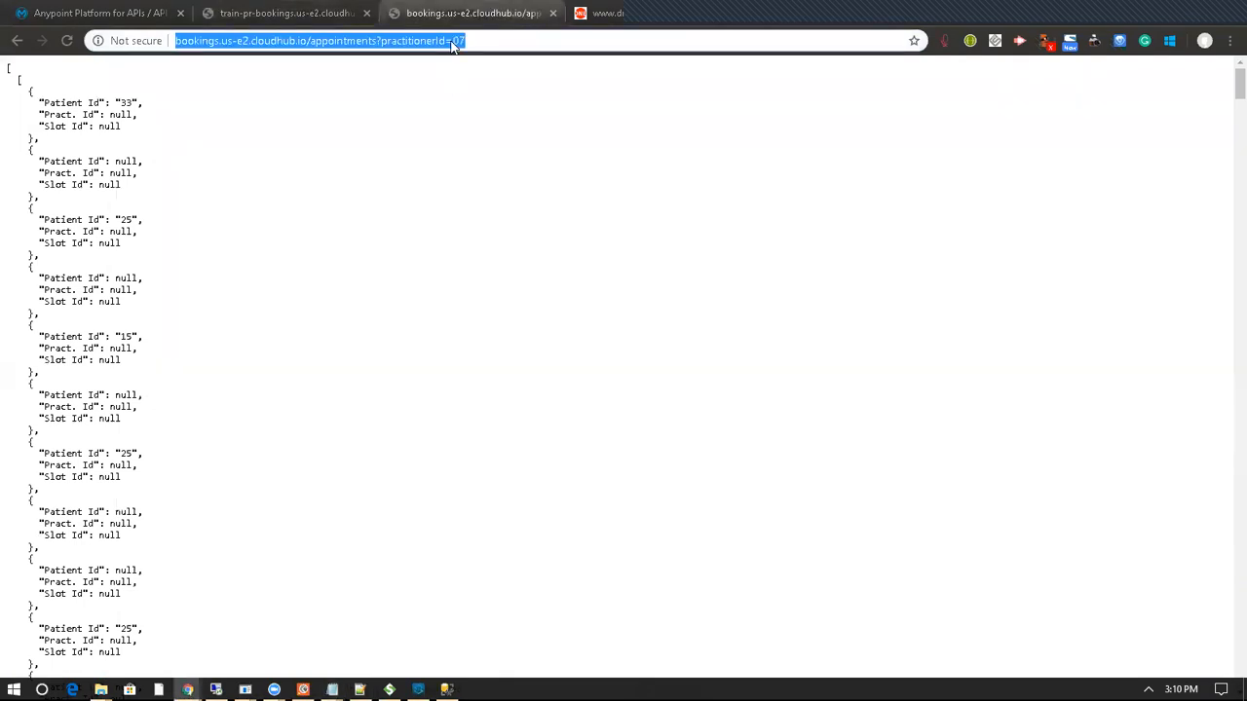
key(alt+Tab)
click(634, 183)
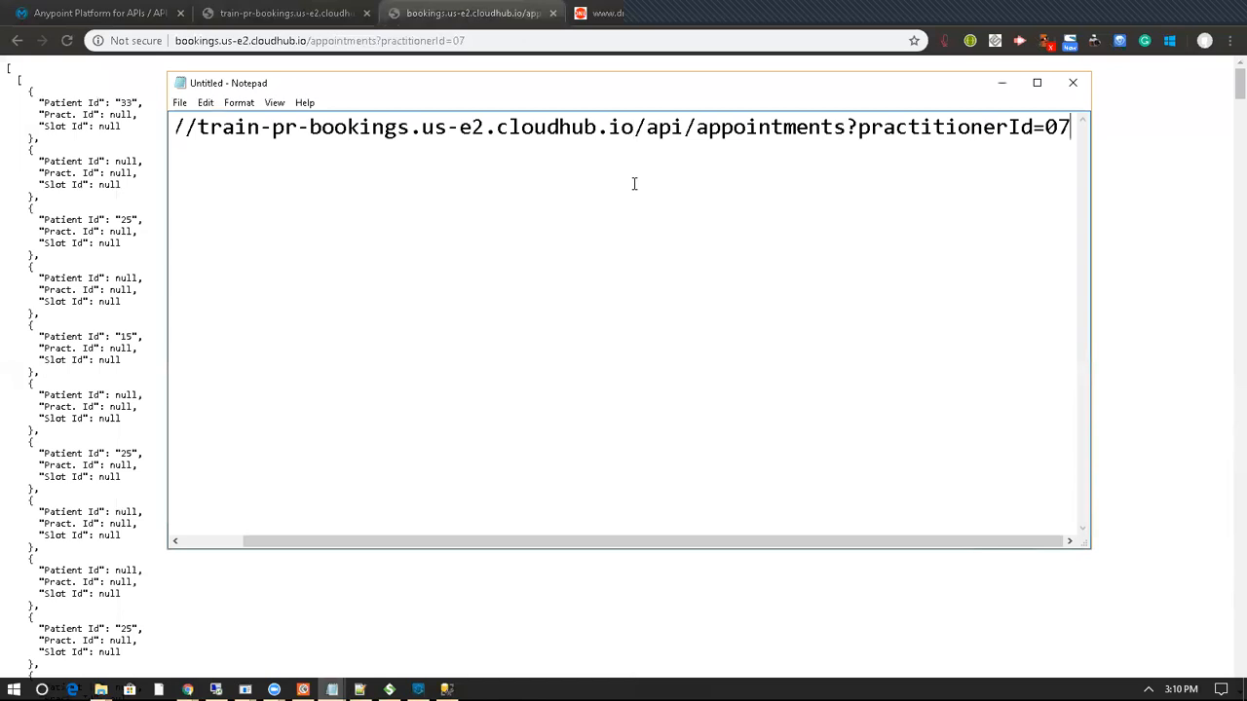
key(Return)
key(ctrl+v)
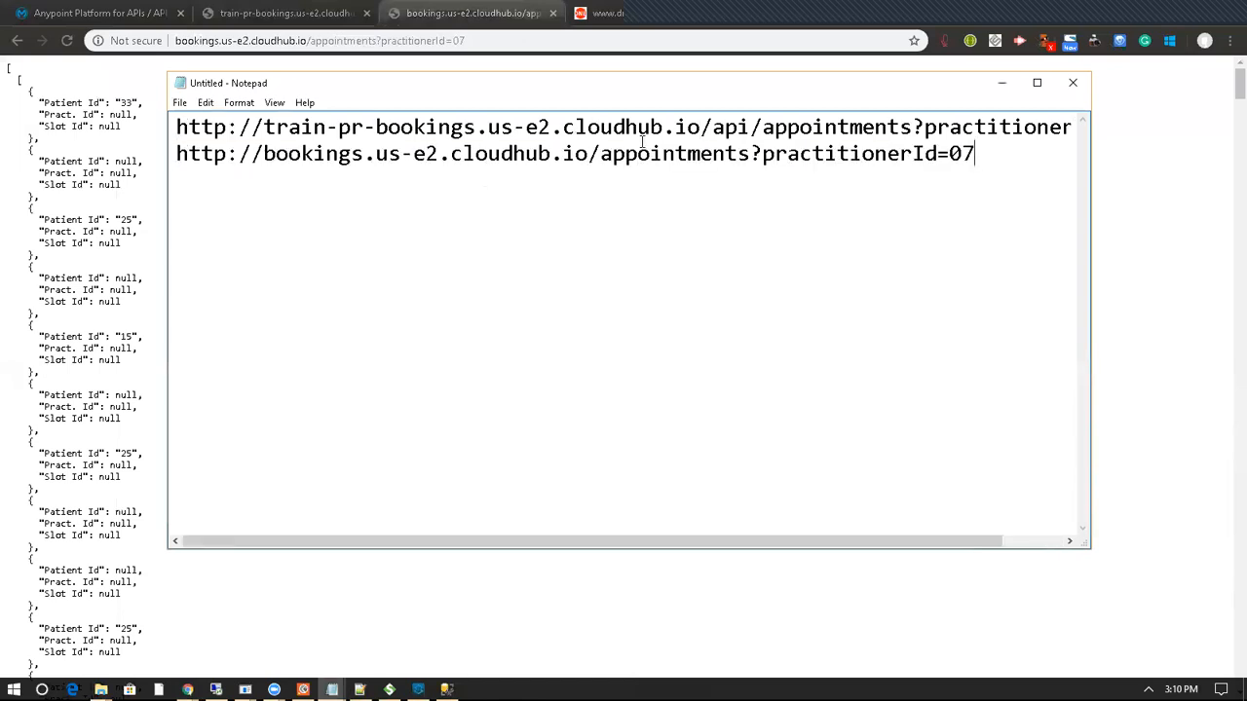
Strip the base addresses so both lines read /appointments?practitionerId=07, and close the Notepad document without saving.
click(748, 118)
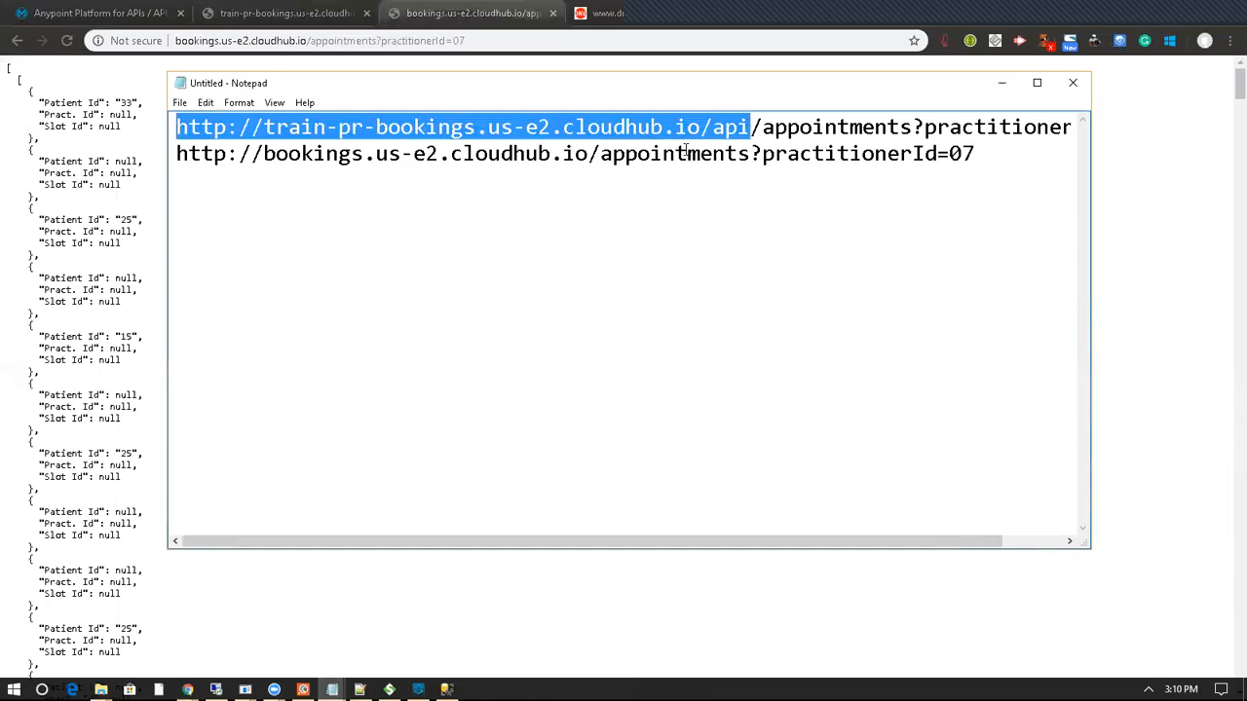
key(Delete)
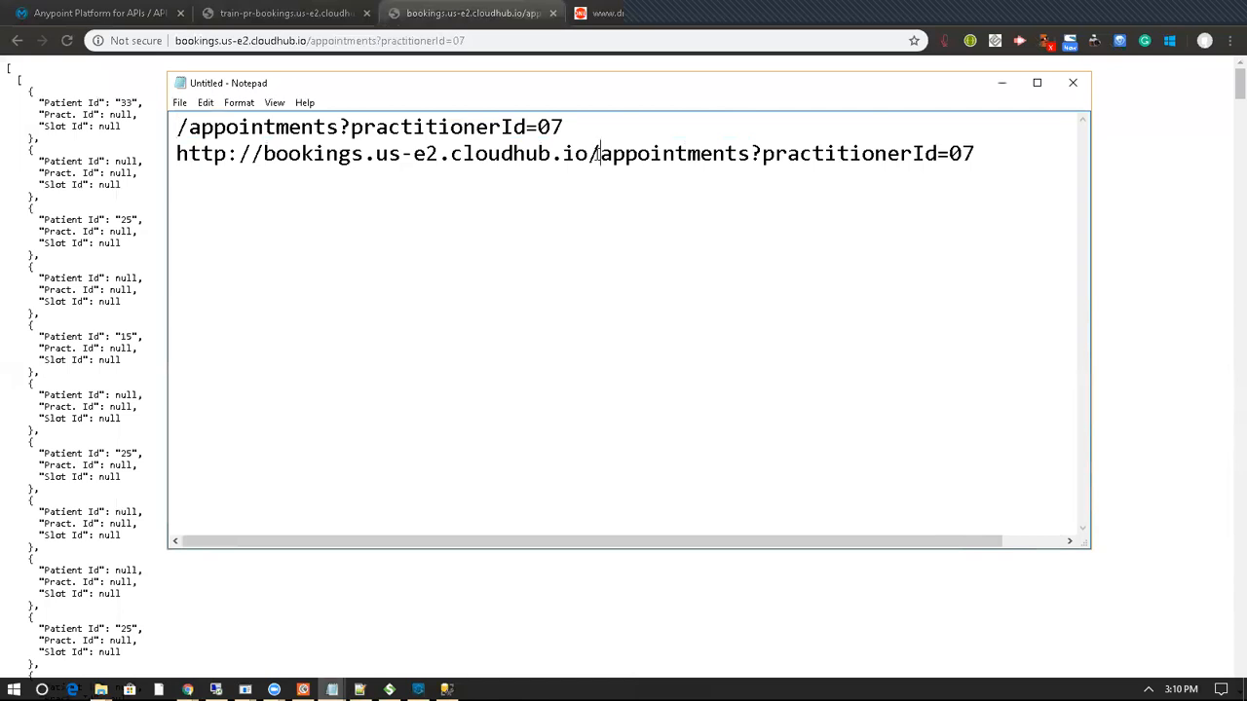
key(shift+Home)
key(Delete)
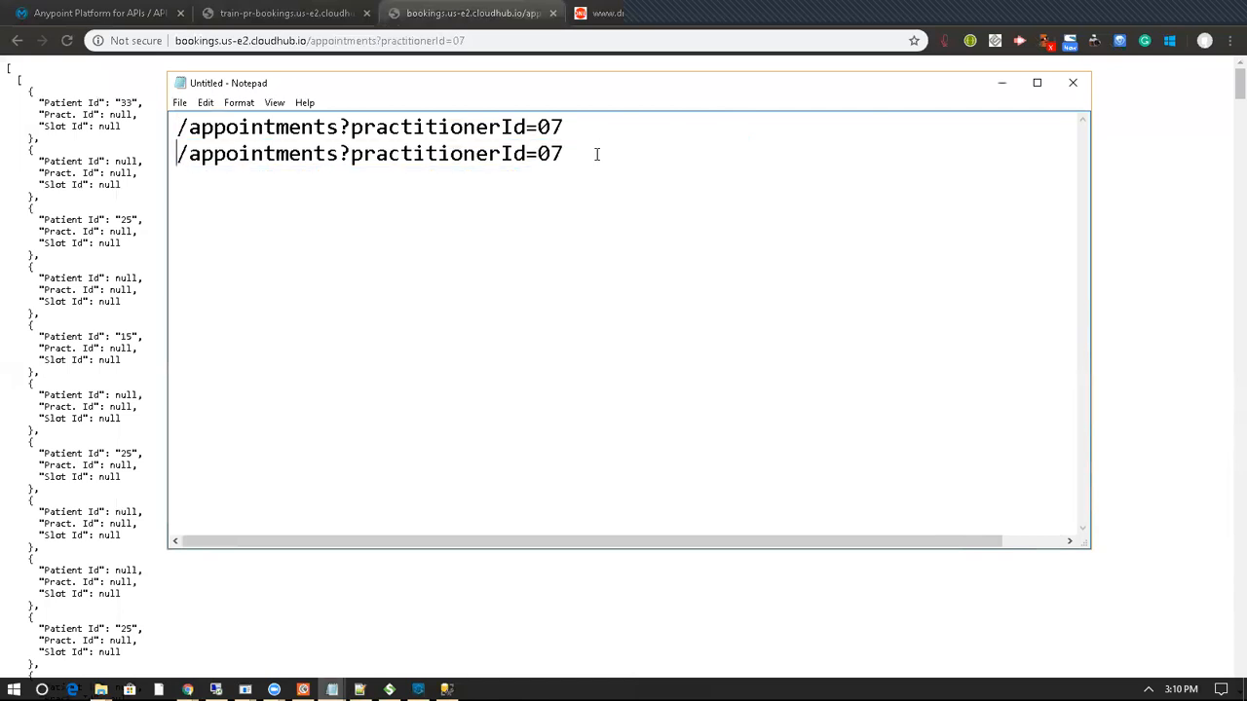
key(alt+F4)
key(n)
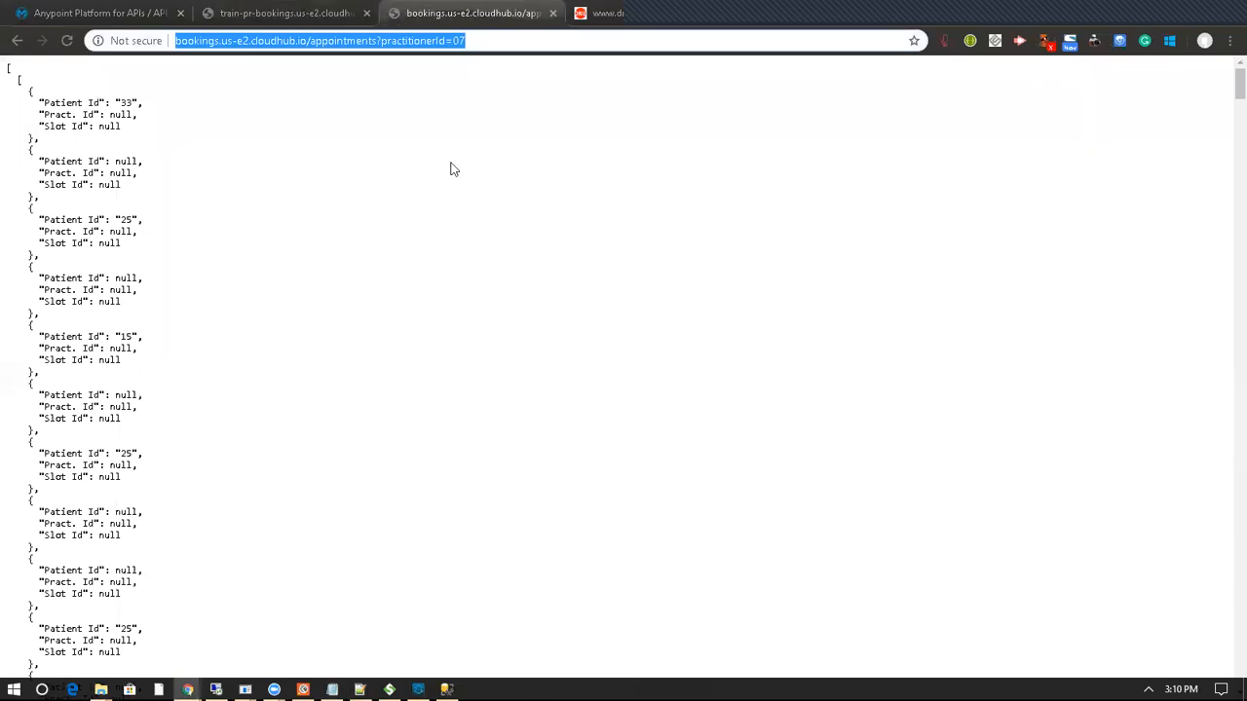
Resend the bookings appointments request in Chrome and look over the train-pr-bookings proxy settings in API Manager again.
key(Return)
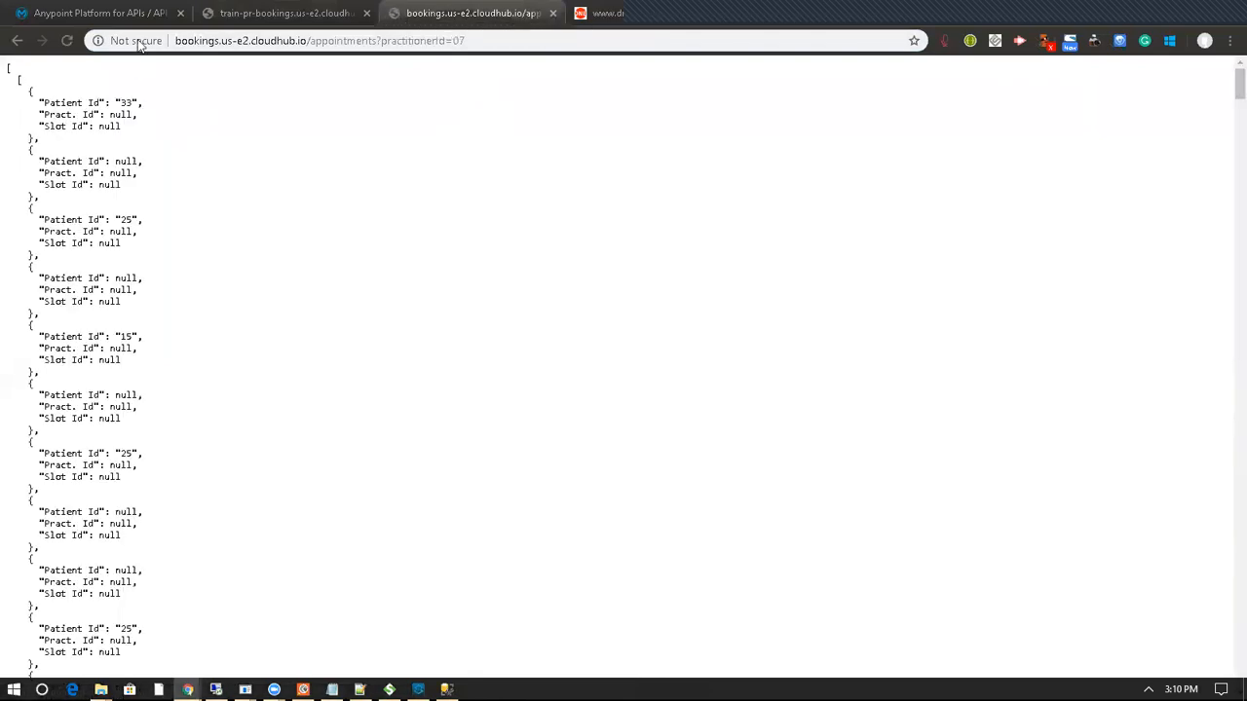
click(119, 8)
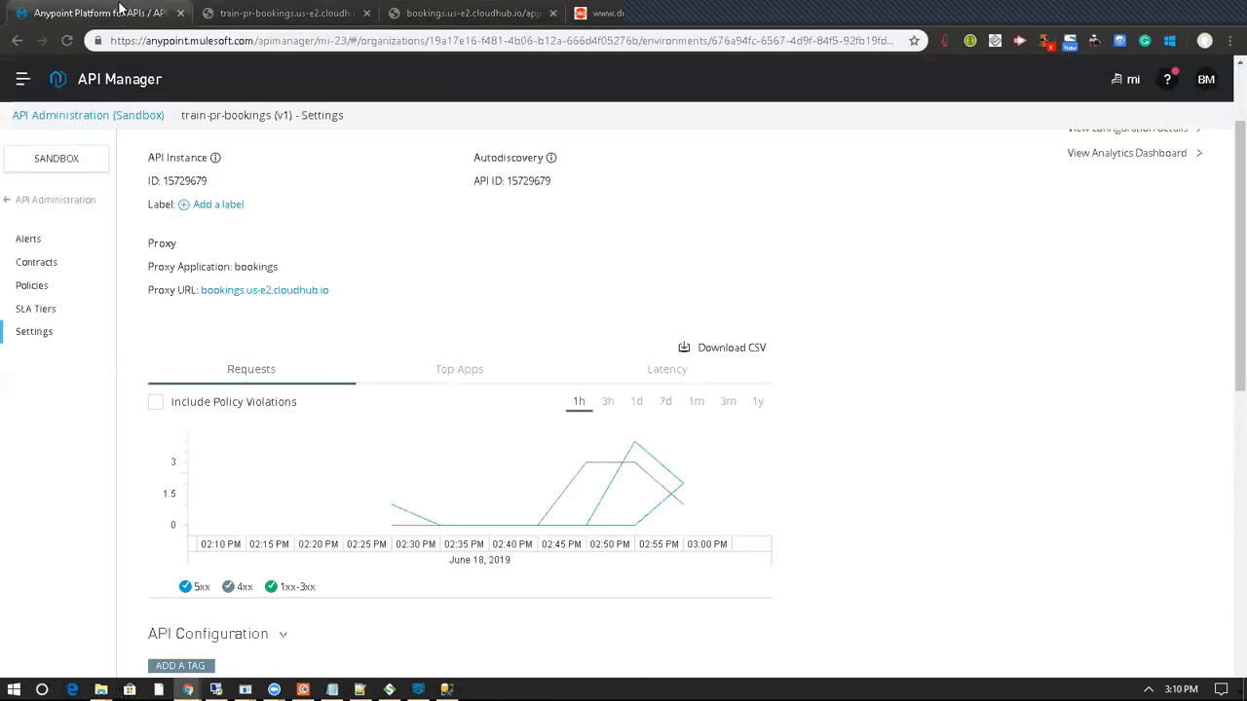
scroll(1225, 437, down, 5)
scroll(1225, 436, down, 2)
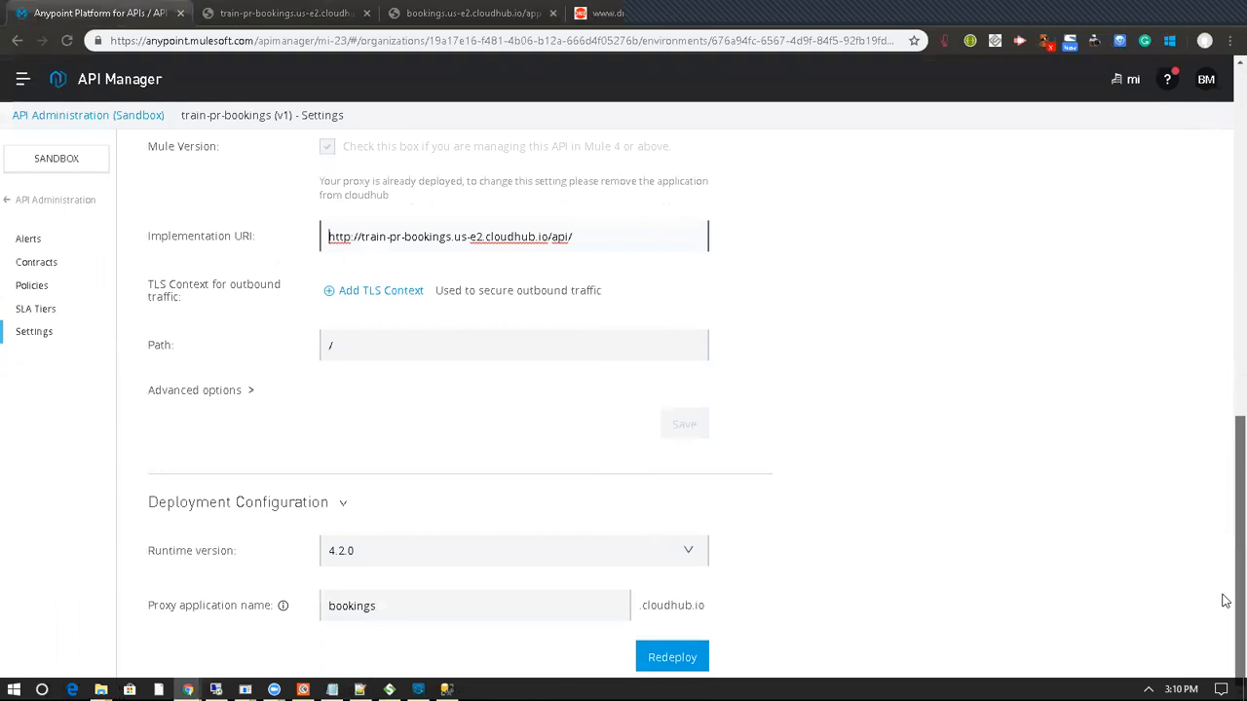
scroll(1225, 412, up, 8)
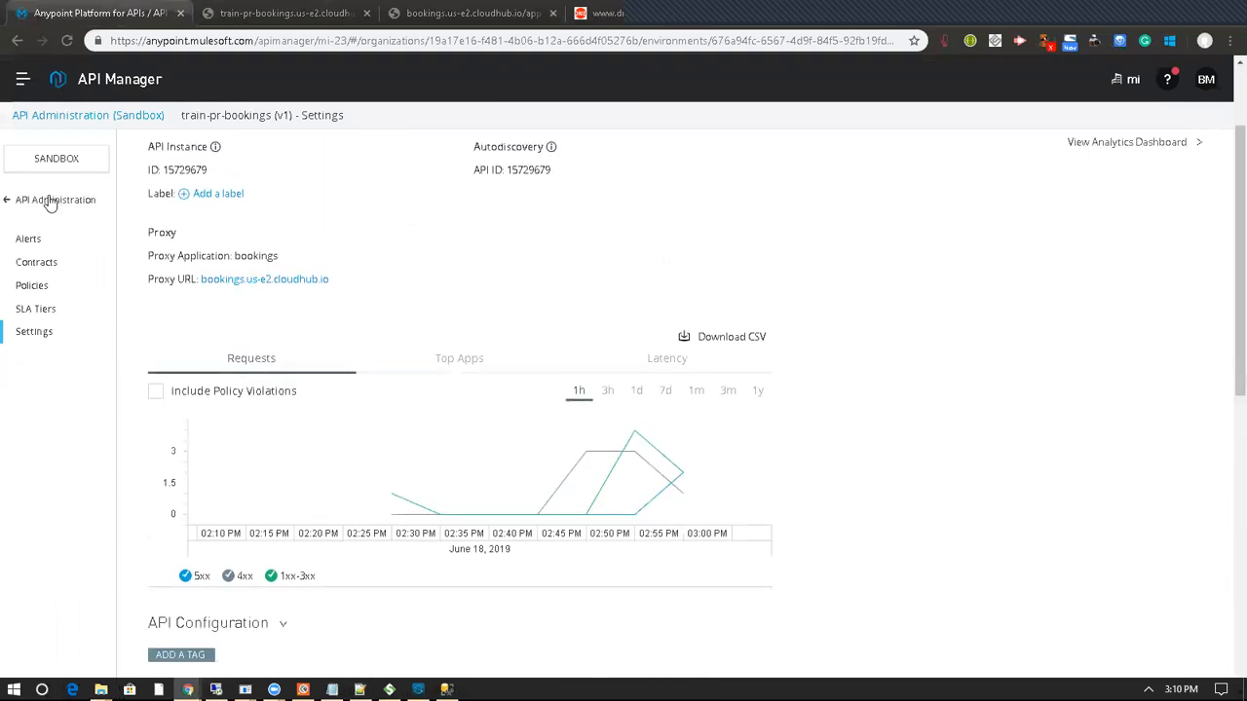